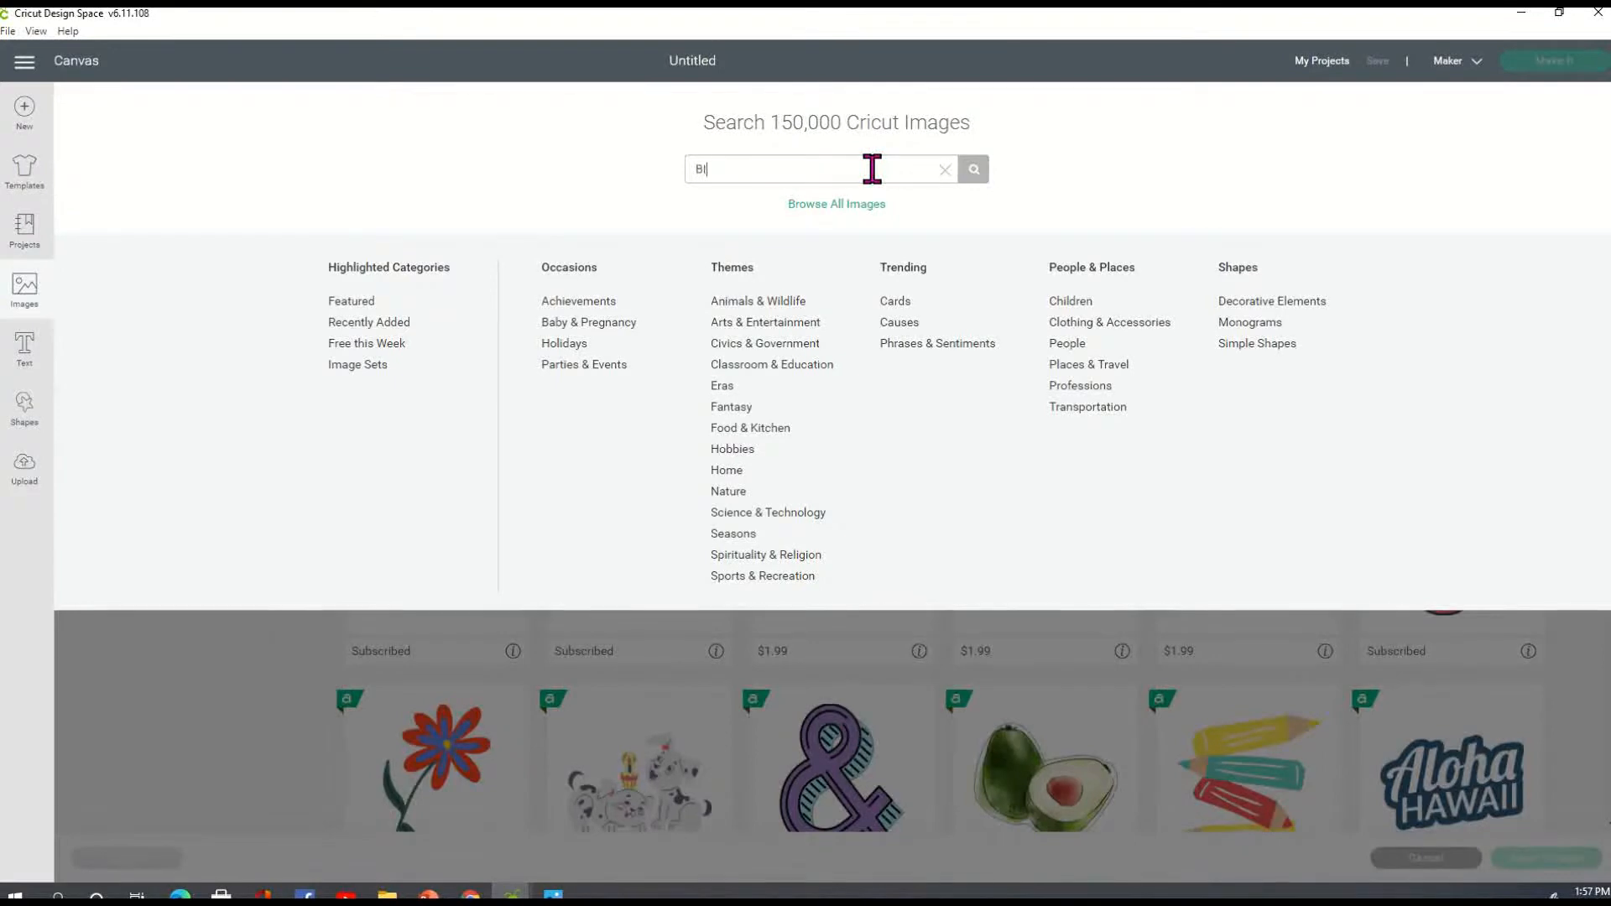
Step: Search the image library for BIRTHDAY TOPPERS and look through the cake topper designs
{"action": "type", "text": "HDAY TOPPERS"}
{"action": "left_click", "coordinate": [974, 171]}
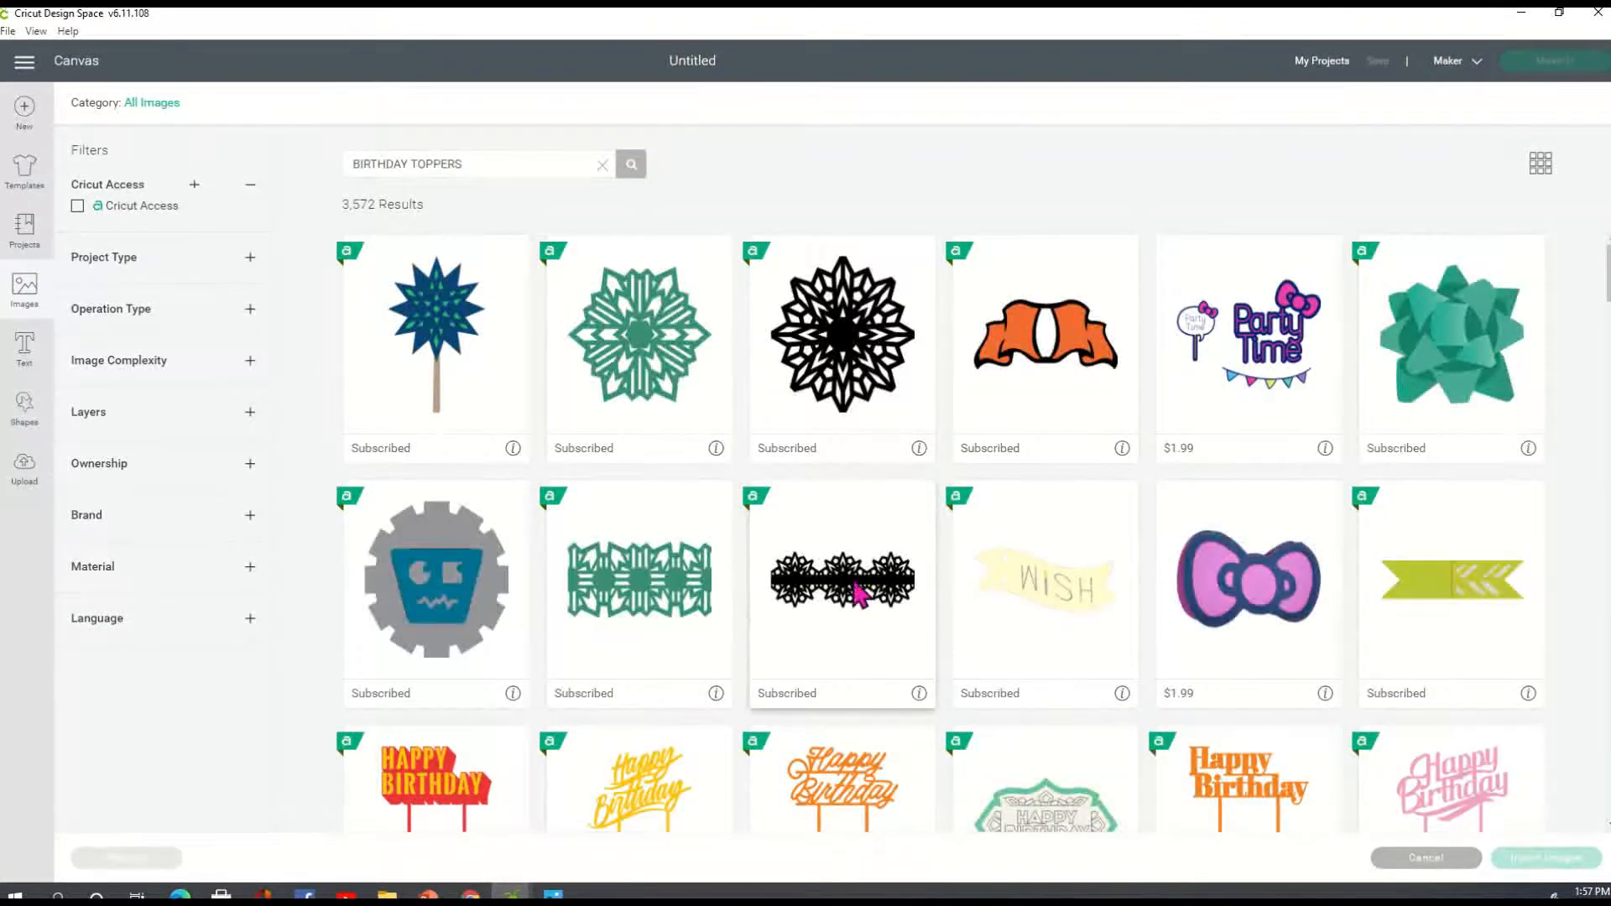
{"action": "scroll", "coordinate": [831, 561], "scroll_direction": "down", "scroll_amount": 3}
{"action": "scroll", "coordinate": [837, 571], "scroll_direction": "down", "scroll_amount": 12}
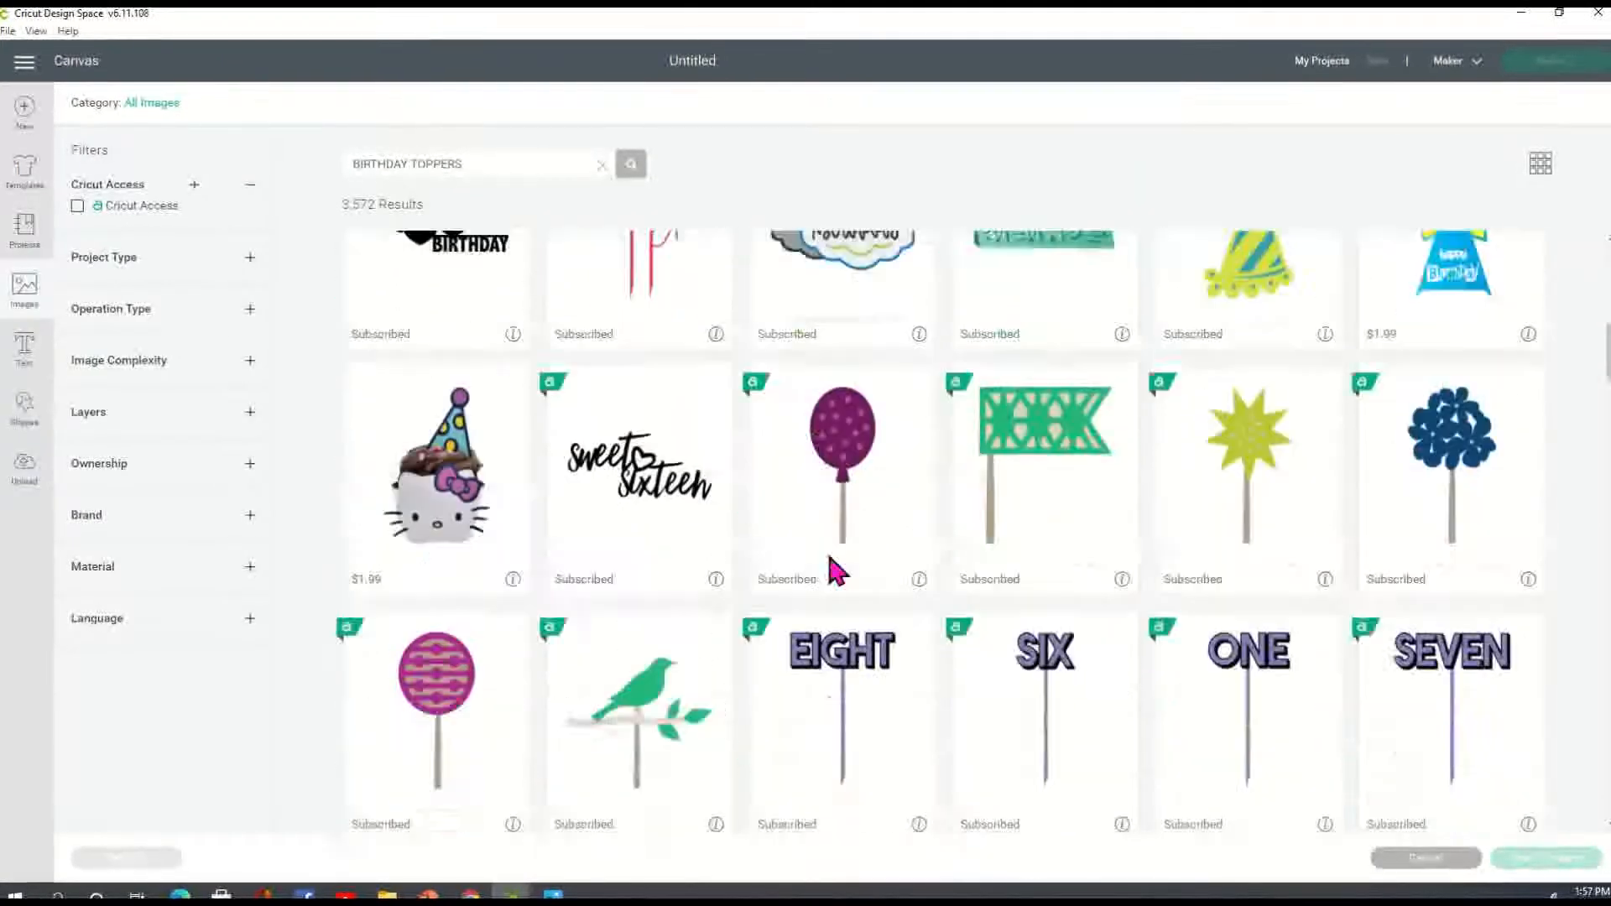
{"action": "scroll", "coordinate": [835, 567], "scroll_direction": "down", "scroll_amount": 5}
{"action": "scroll", "coordinate": [833, 566], "scroll_direction": "up", "scroll_amount": 7}
{"action": "scroll", "coordinate": [835, 569], "scroll_direction": "up", "scroll_amount": 1}
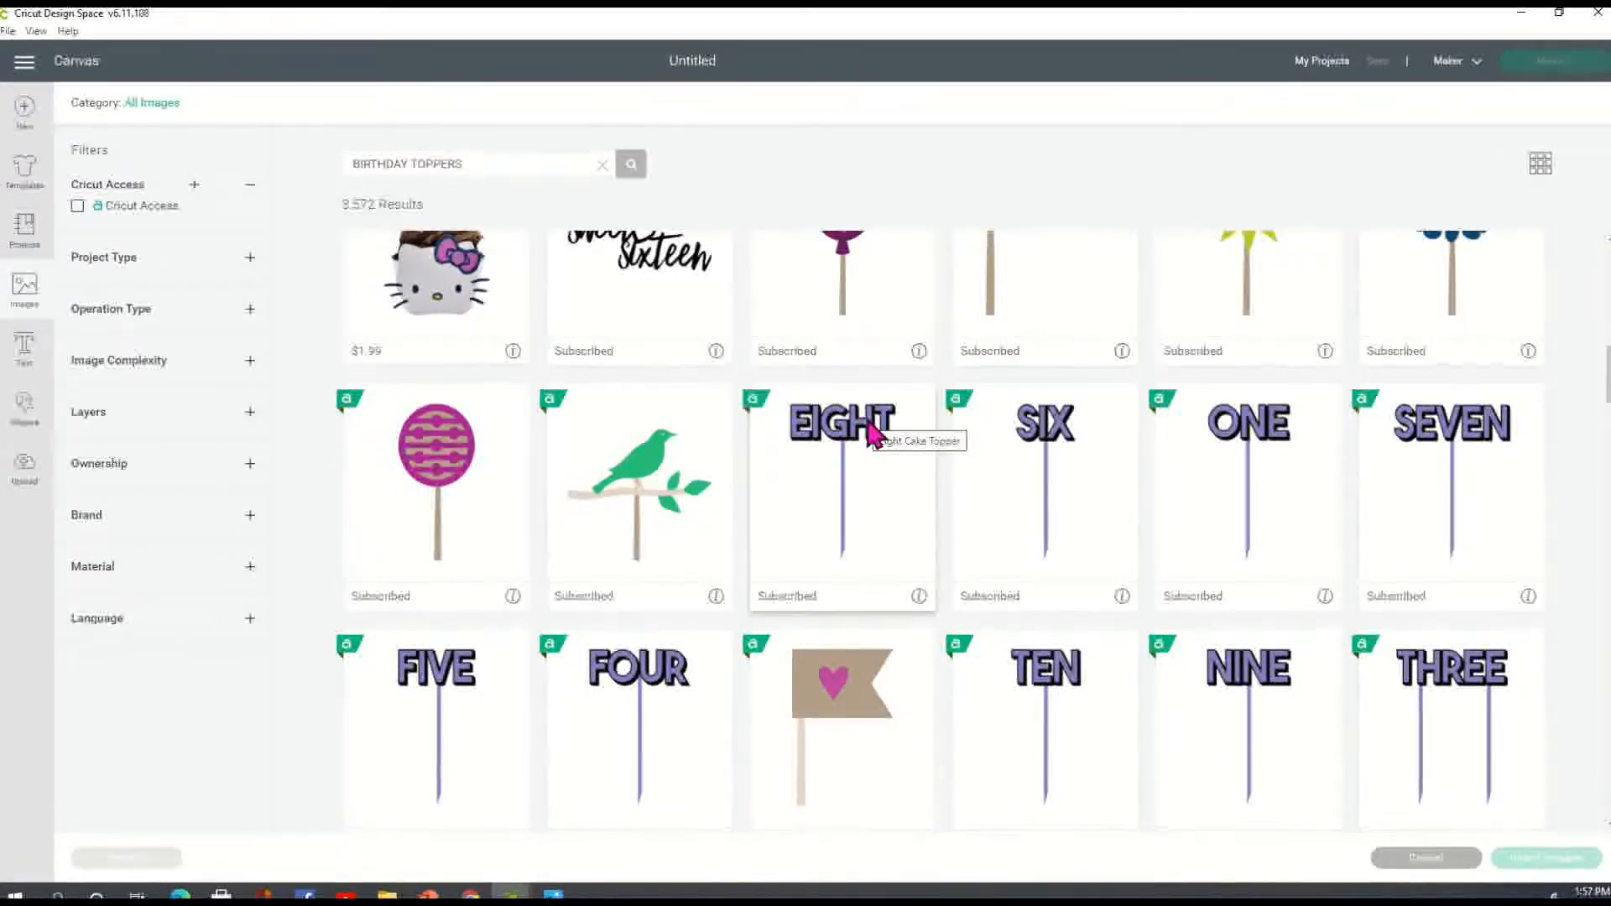
Step: Insert the purple Eight Cake Topper image onto the canvas and delete it again
{"action": "left_click", "coordinate": [896, 477]}
{"action": "left_click", "coordinate": [1548, 860]}
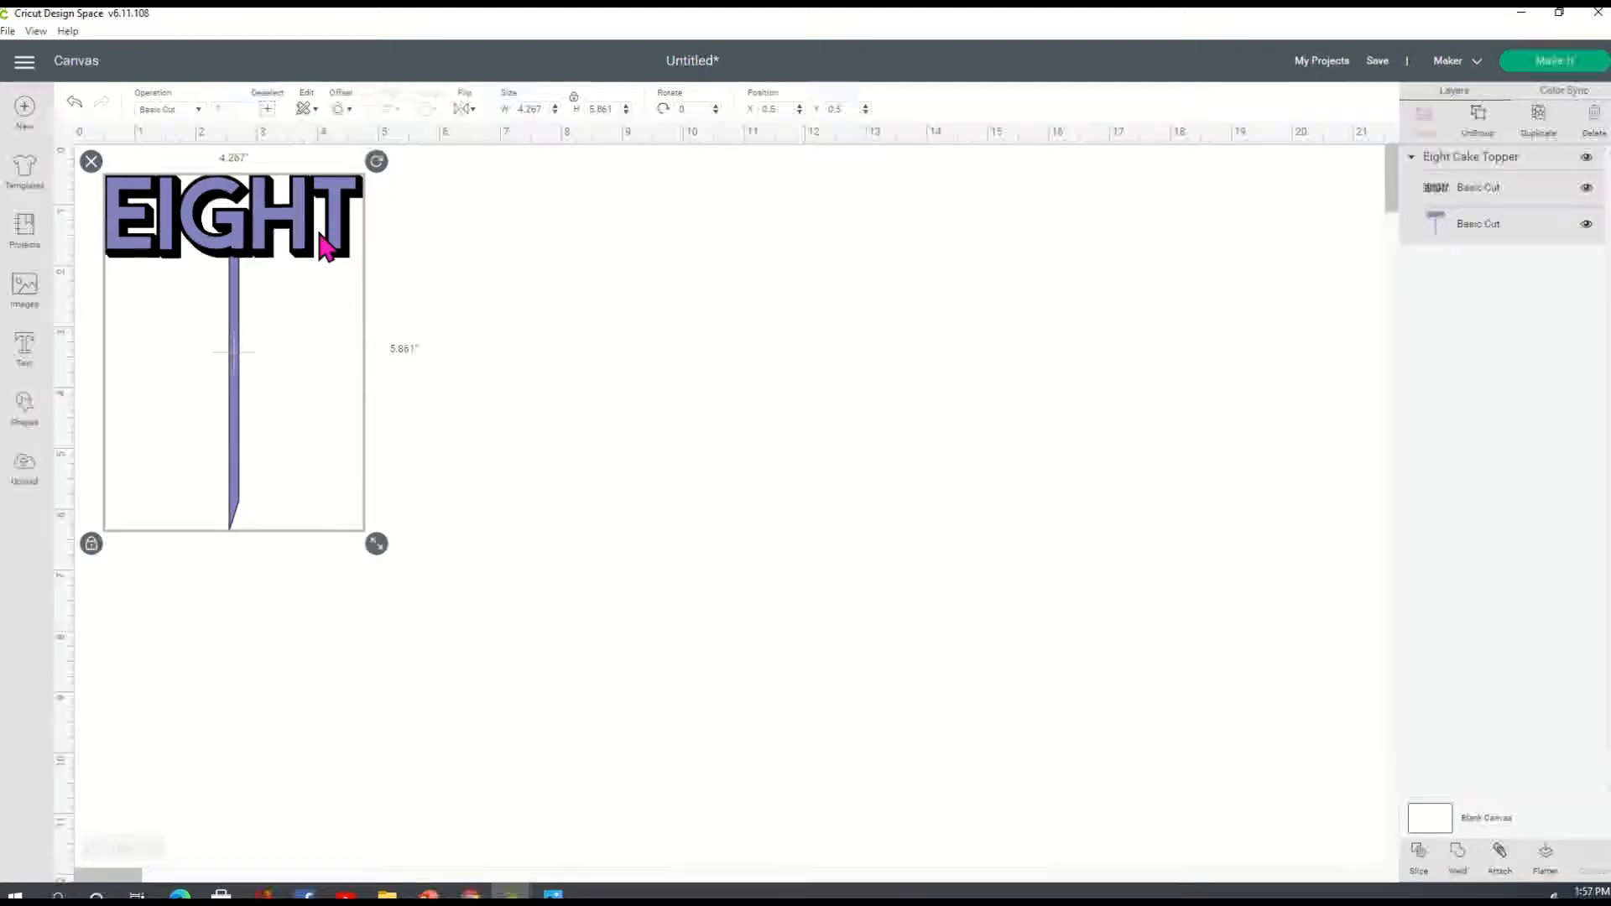
{"action": "left_click", "coordinate": [91, 162]}
Step: Reopen the image library and try out selecting several yellow and orange Happy Birthday toppers, clearing each selection again
{"action": "left_click", "coordinate": [25, 289]}
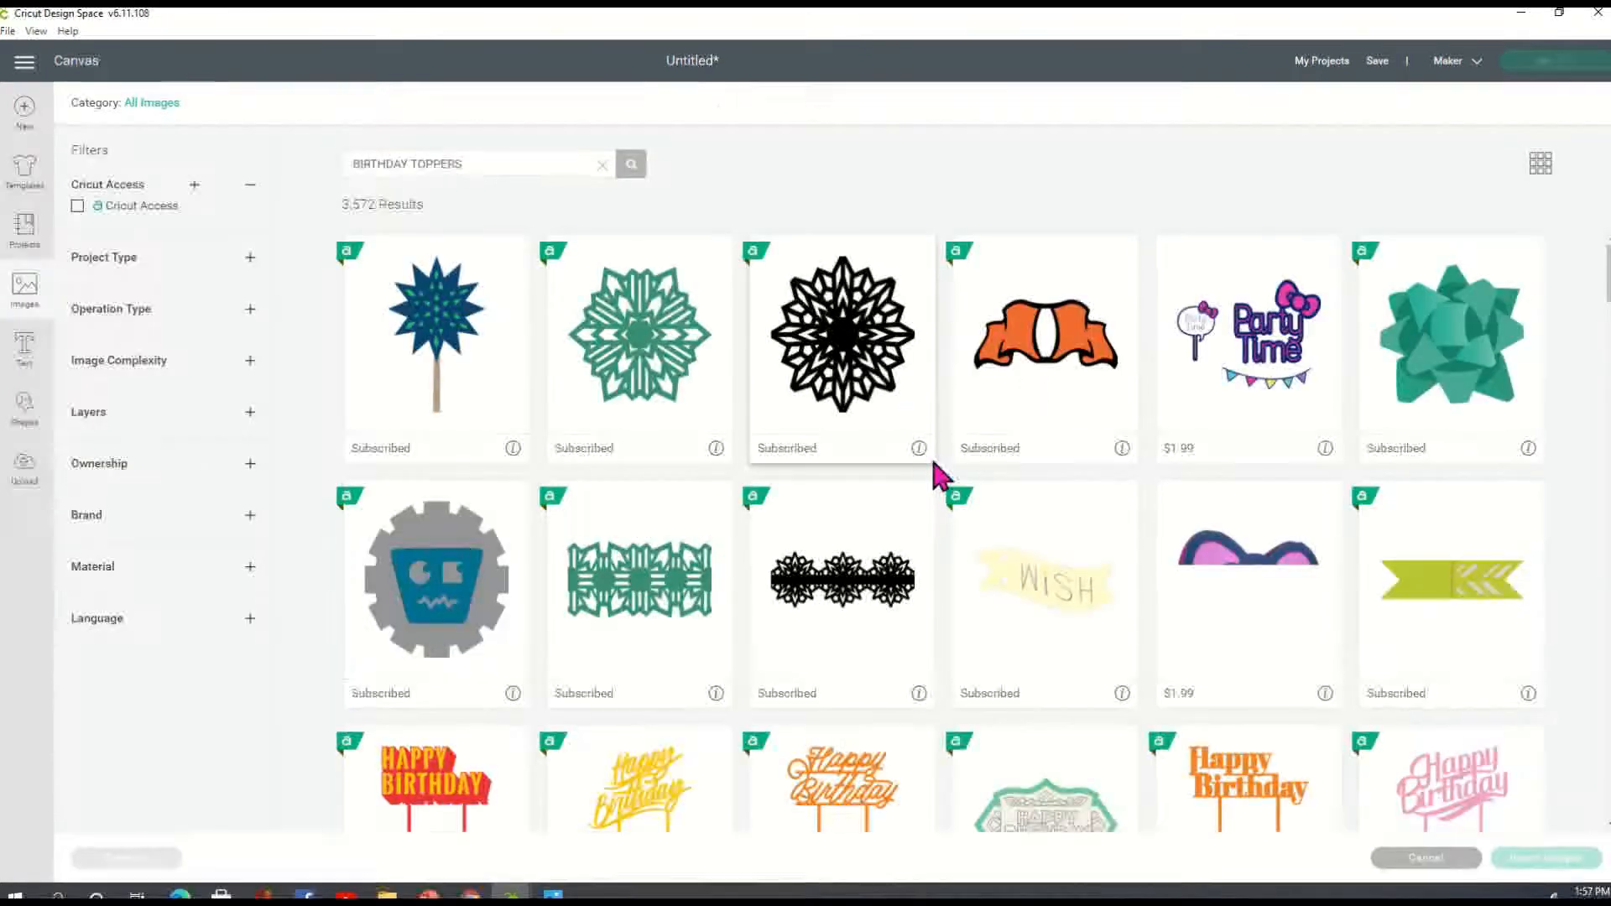
{"action": "scroll", "coordinate": [931, 474], "scroll_direction": "down", "scroll_amount": 2}
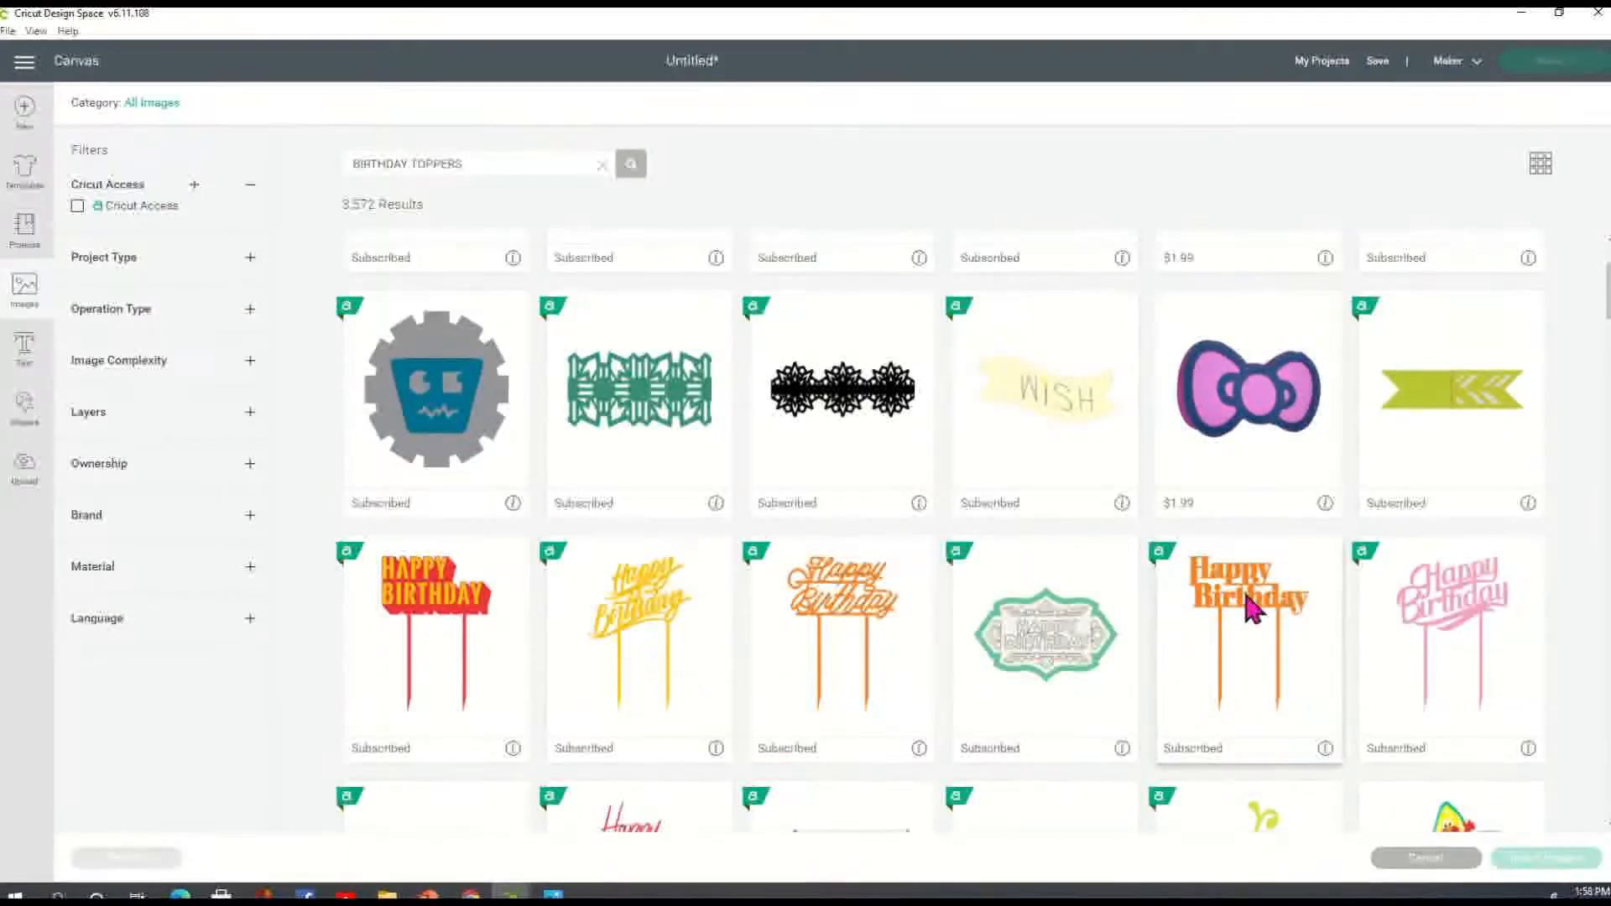
{"action": "left_click", "coordinate": [1248, 598]}
{"action": "left_click", "coordinate": [860, 602]}
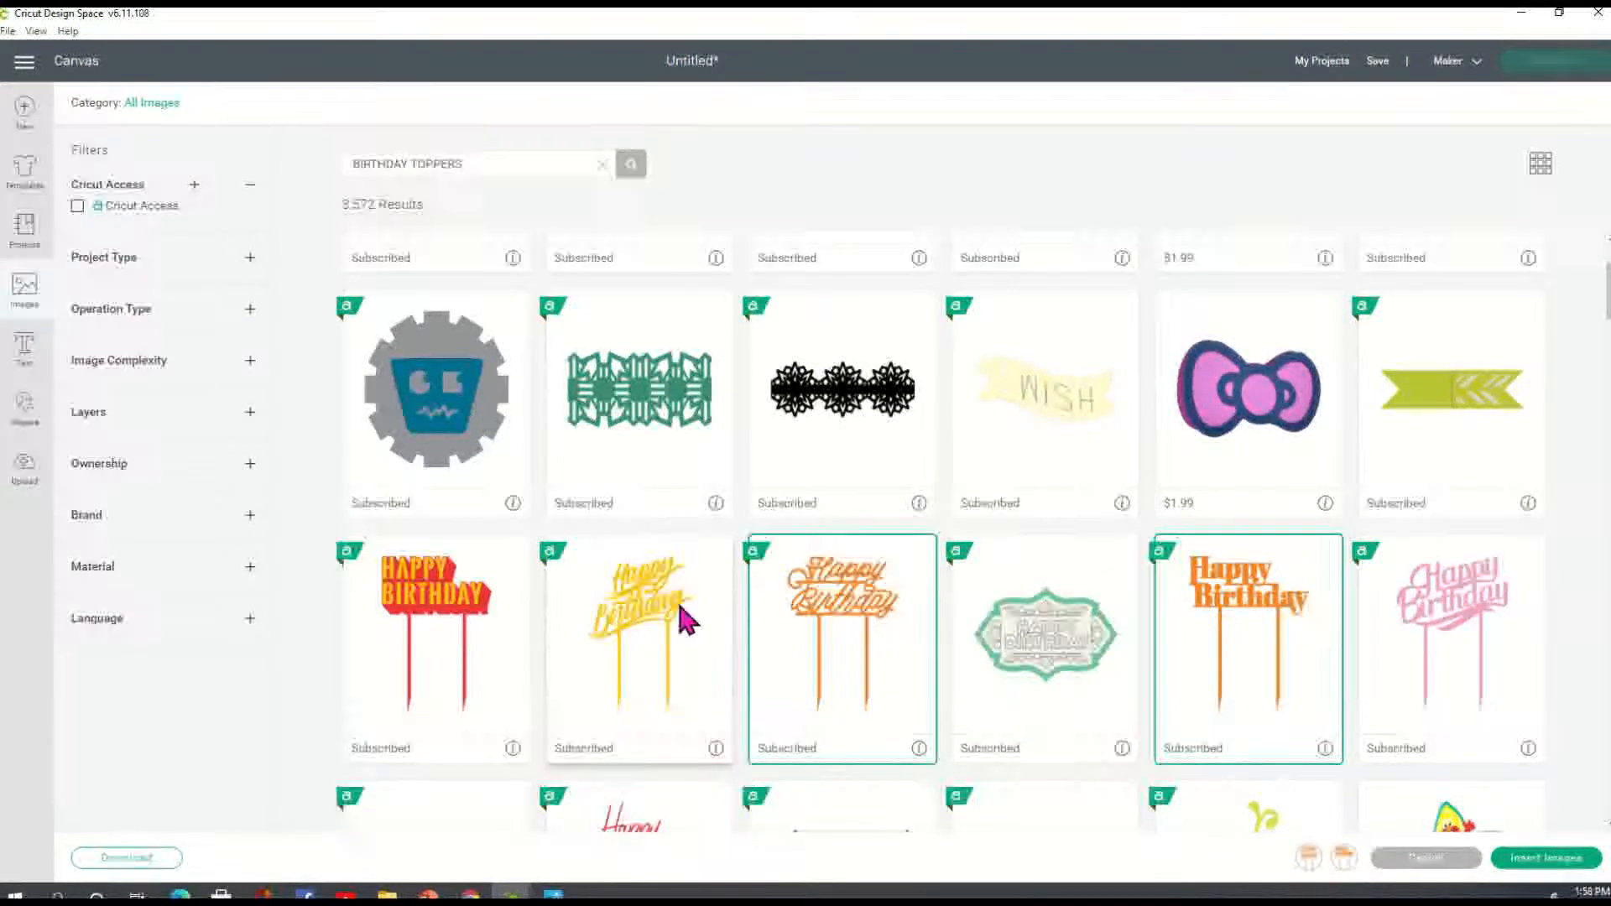
{"action": "left_click", "coordinate": [636, 608]}
{"action": "left_click", "coordinate": [1269, 606]}
{"action": "left_click", "coordinate": [831, 646]}
{"action": "left_click", "coordinate": [694, 667]}
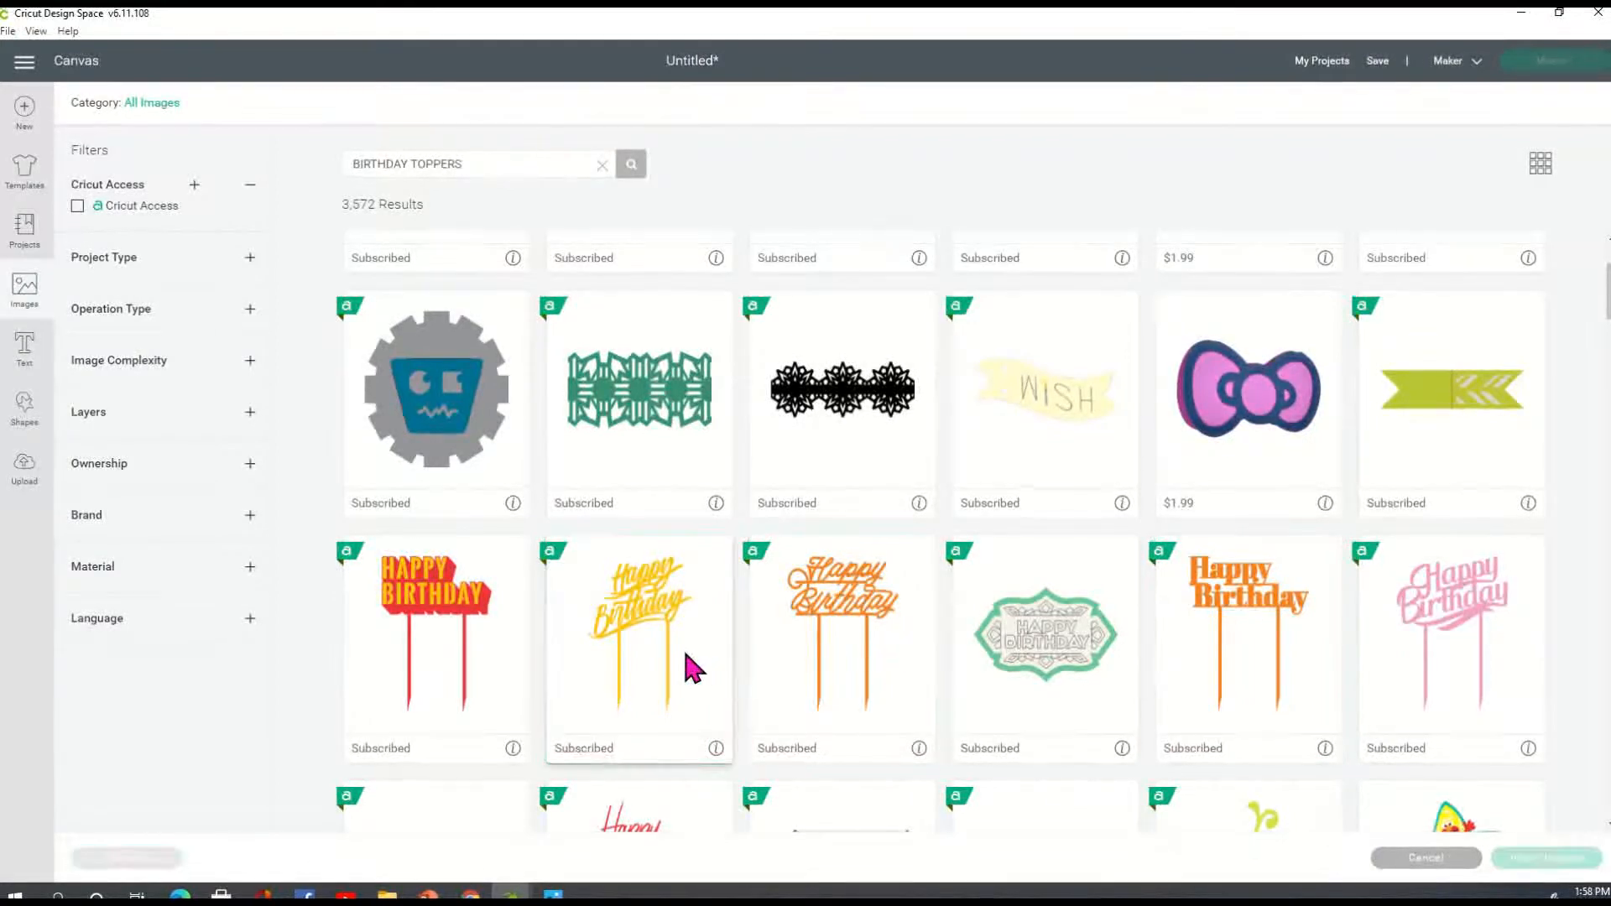
Step: Switch the selection from the pink Happy Birthday topper to the black Happy Birthday design with hearts
{"action": "left_click", "coordinate": [1440, 588]}
{"action": "scroll", "coordinate": [1225, 659], "scroll_direction": "down", "scroll_amount": 5}
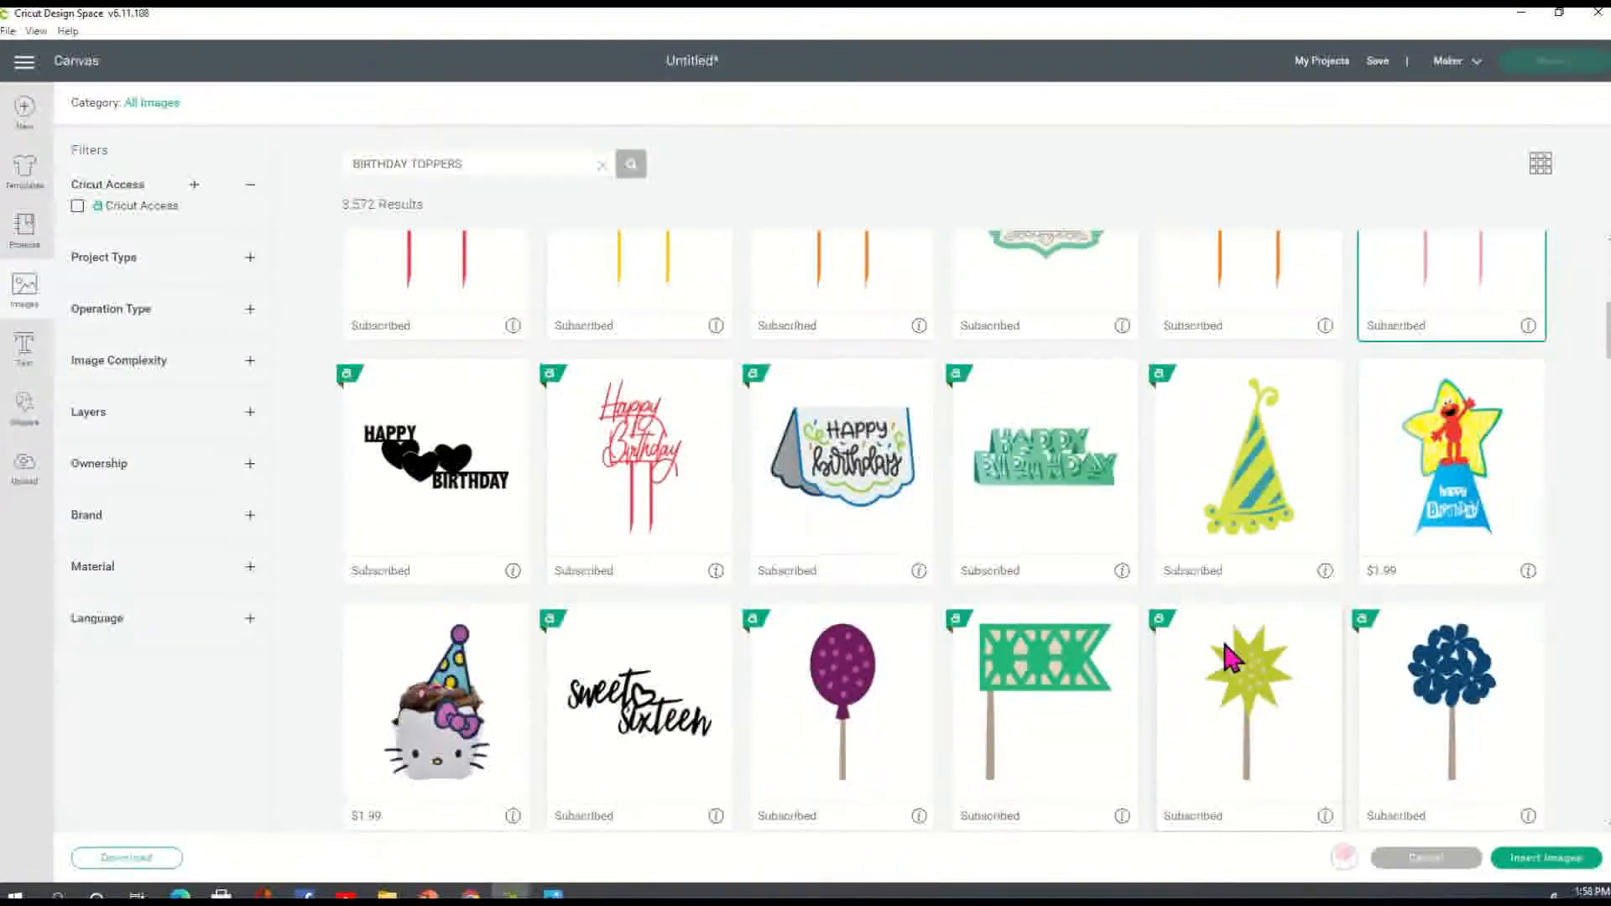
{"action": "scroll", "coordinate": [1502, 365], "scroll_direction": "up", "scroll_amount": 1}
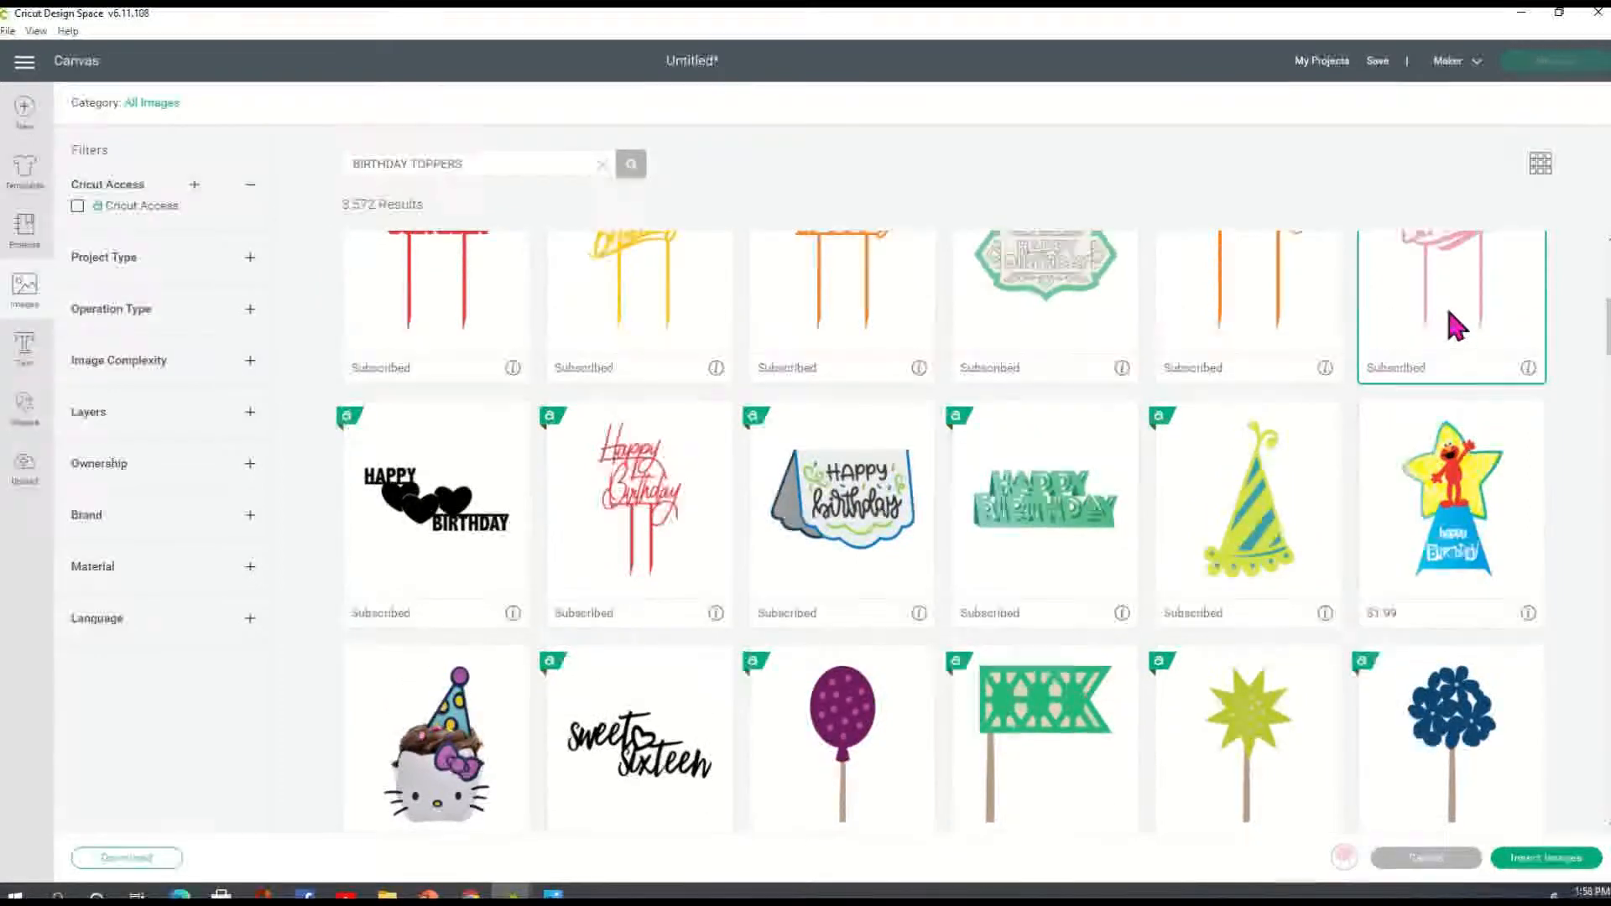
{"action": "left_click", "coordinate": [1447, 310]}
{"action": "left_click", "coordinate": [495, 549]}
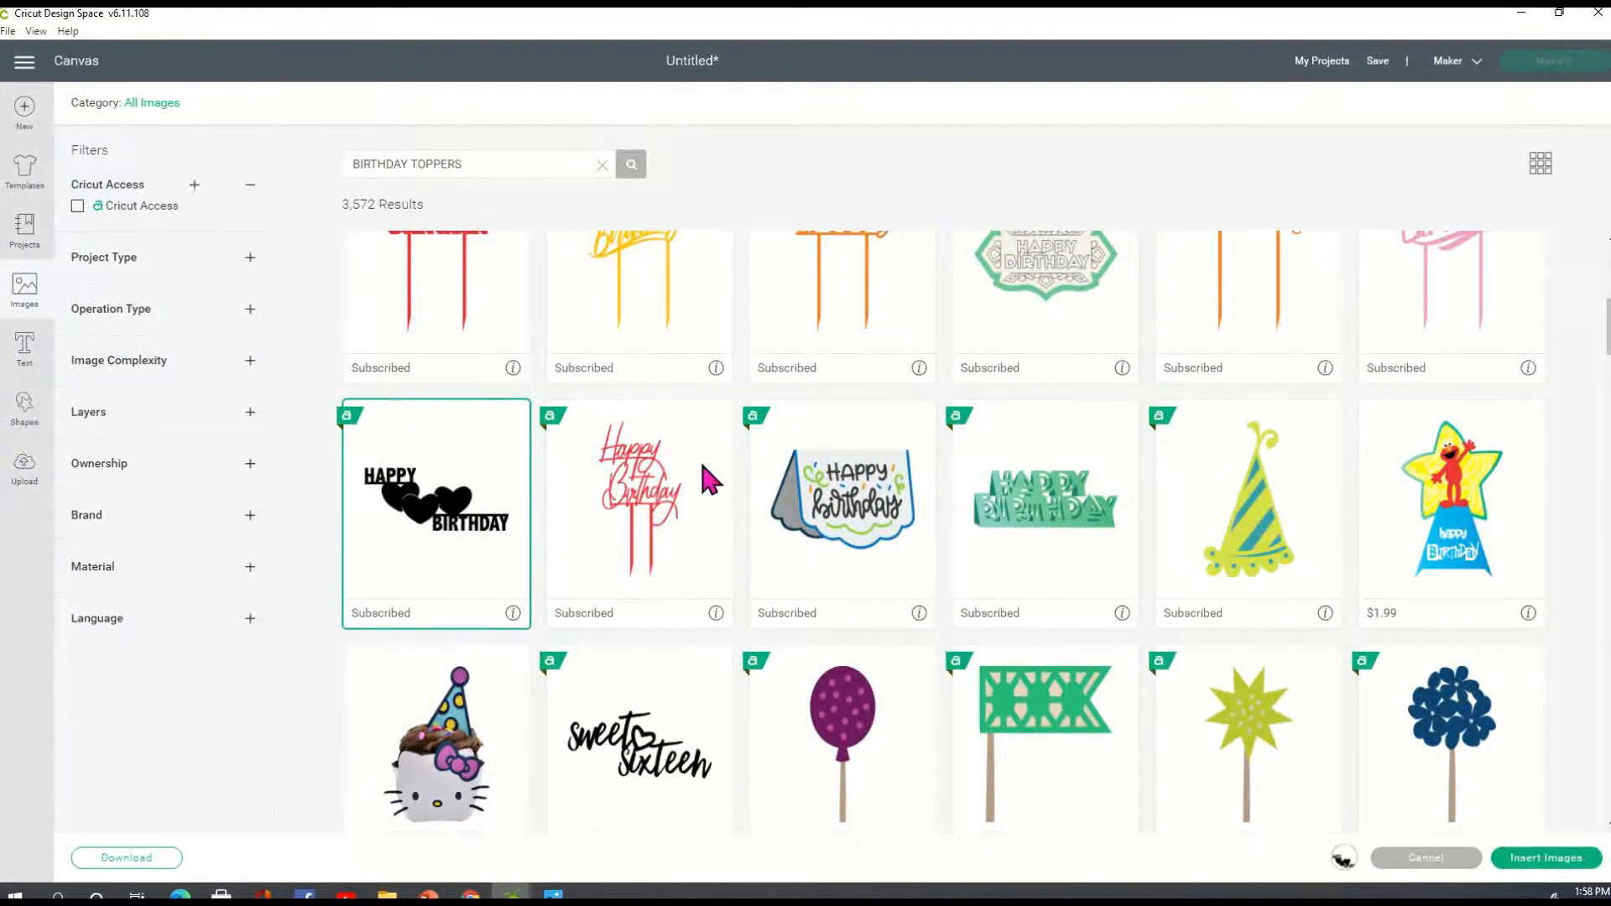
Step: Browse further through the birthday topper images and leave the library without inserting any
{"action": "scroll", "coordinate": [1087, 755], "scroll_direction": "down", "scroll_amount": 10}
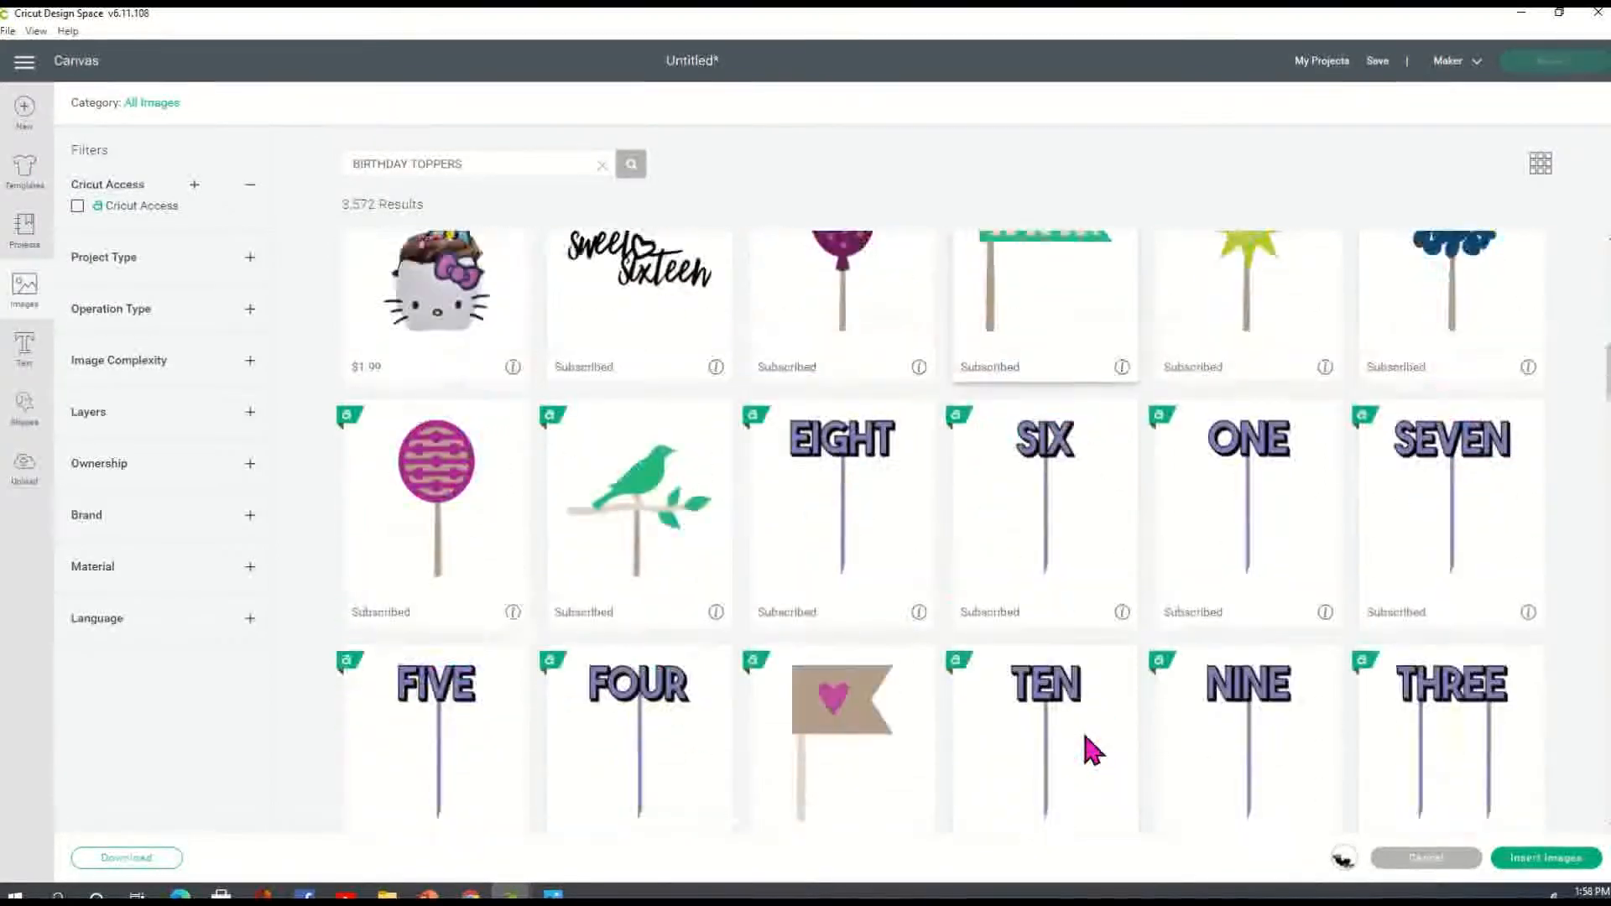
{"action": "scroll", "coordinate": [1091, 750], "scroll_direction": "down", "scroll_amount": 20}
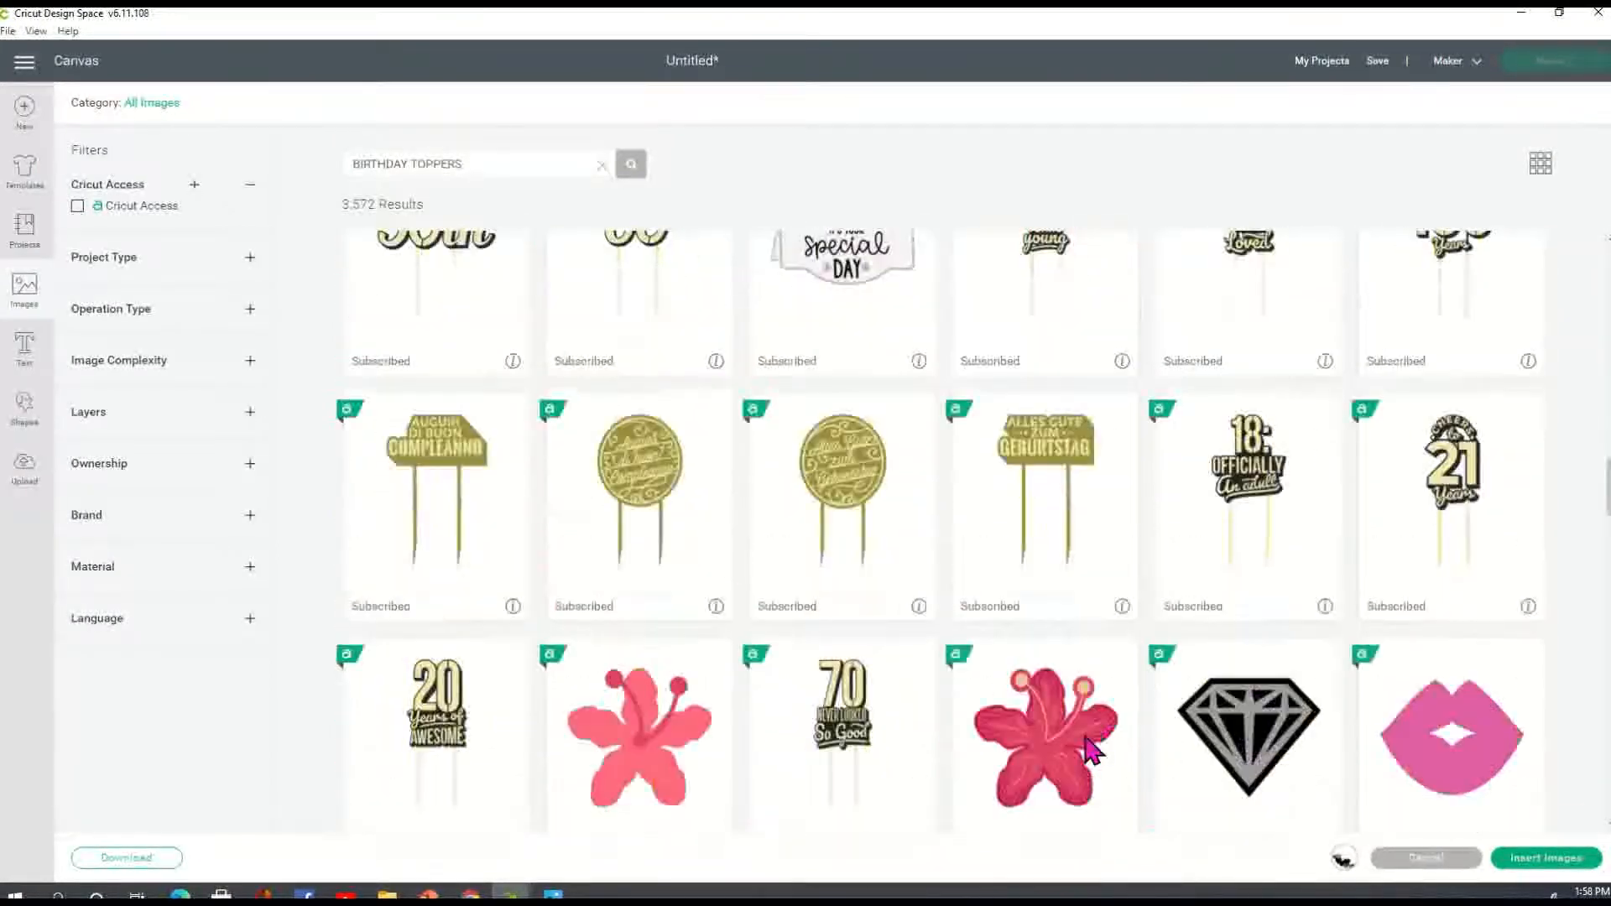
{"action": "scroll", "coordinate": [1090, 749], "scroll_direction": "down", "scroll_amount": 20}
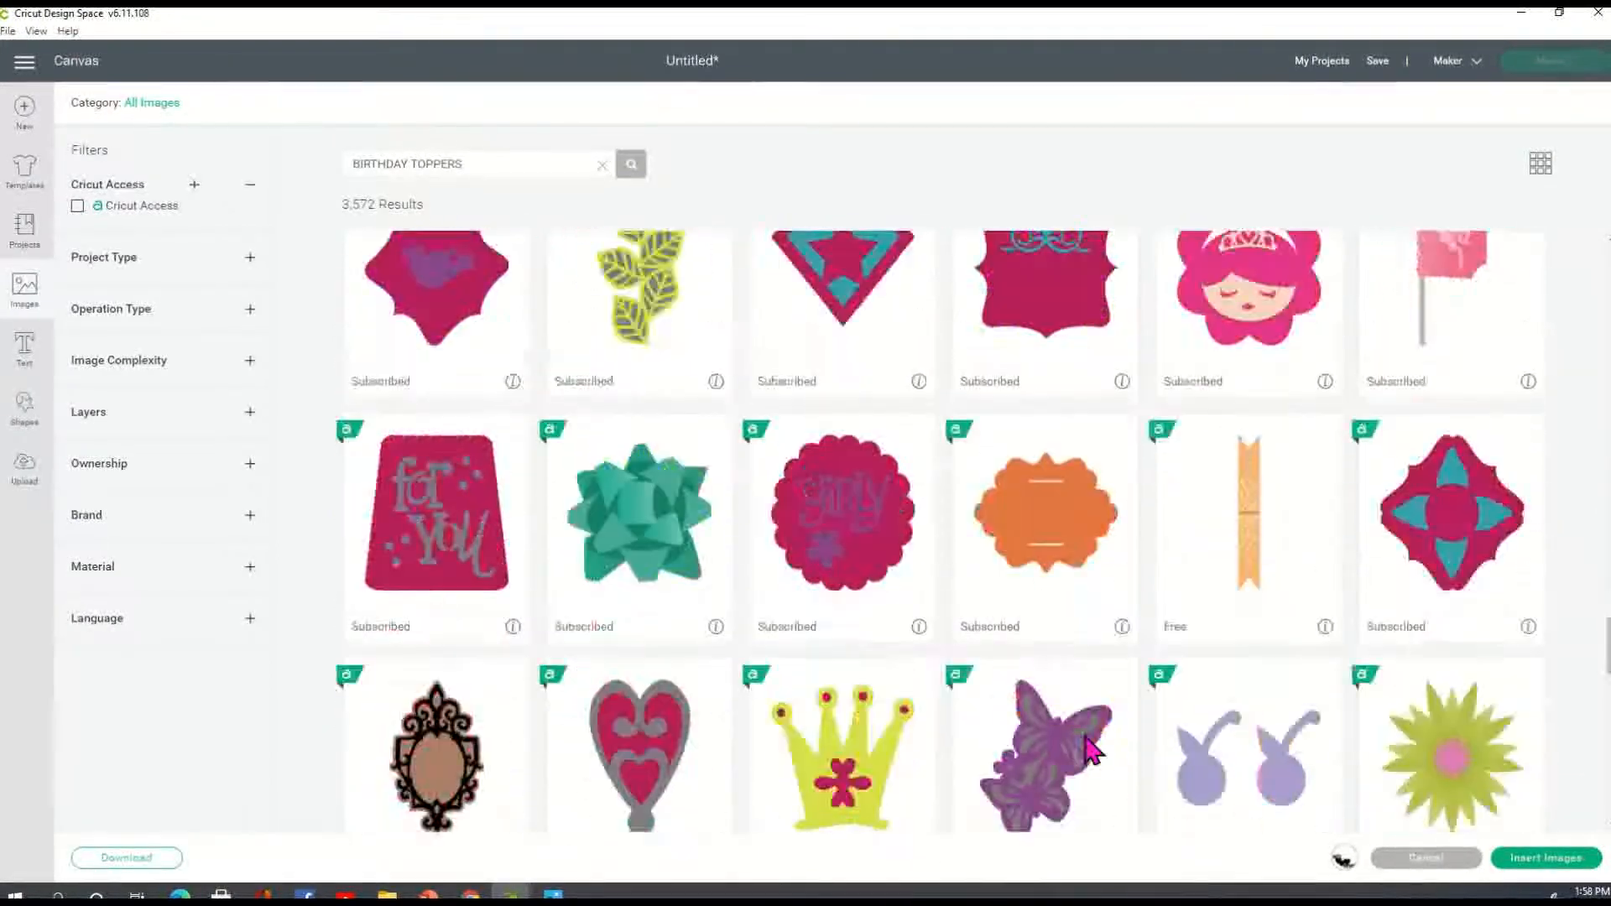
{"action": "scroll", "coordinate": [1091, 749], "scroll_direction": "up", "scroll_amount": 20}
{"action": "left_click", "coordinate": [728, 742]}
{"action": "scroll", "coordinate": [738, 743], "scroll_direction": "down", "scroll_amount": 3}
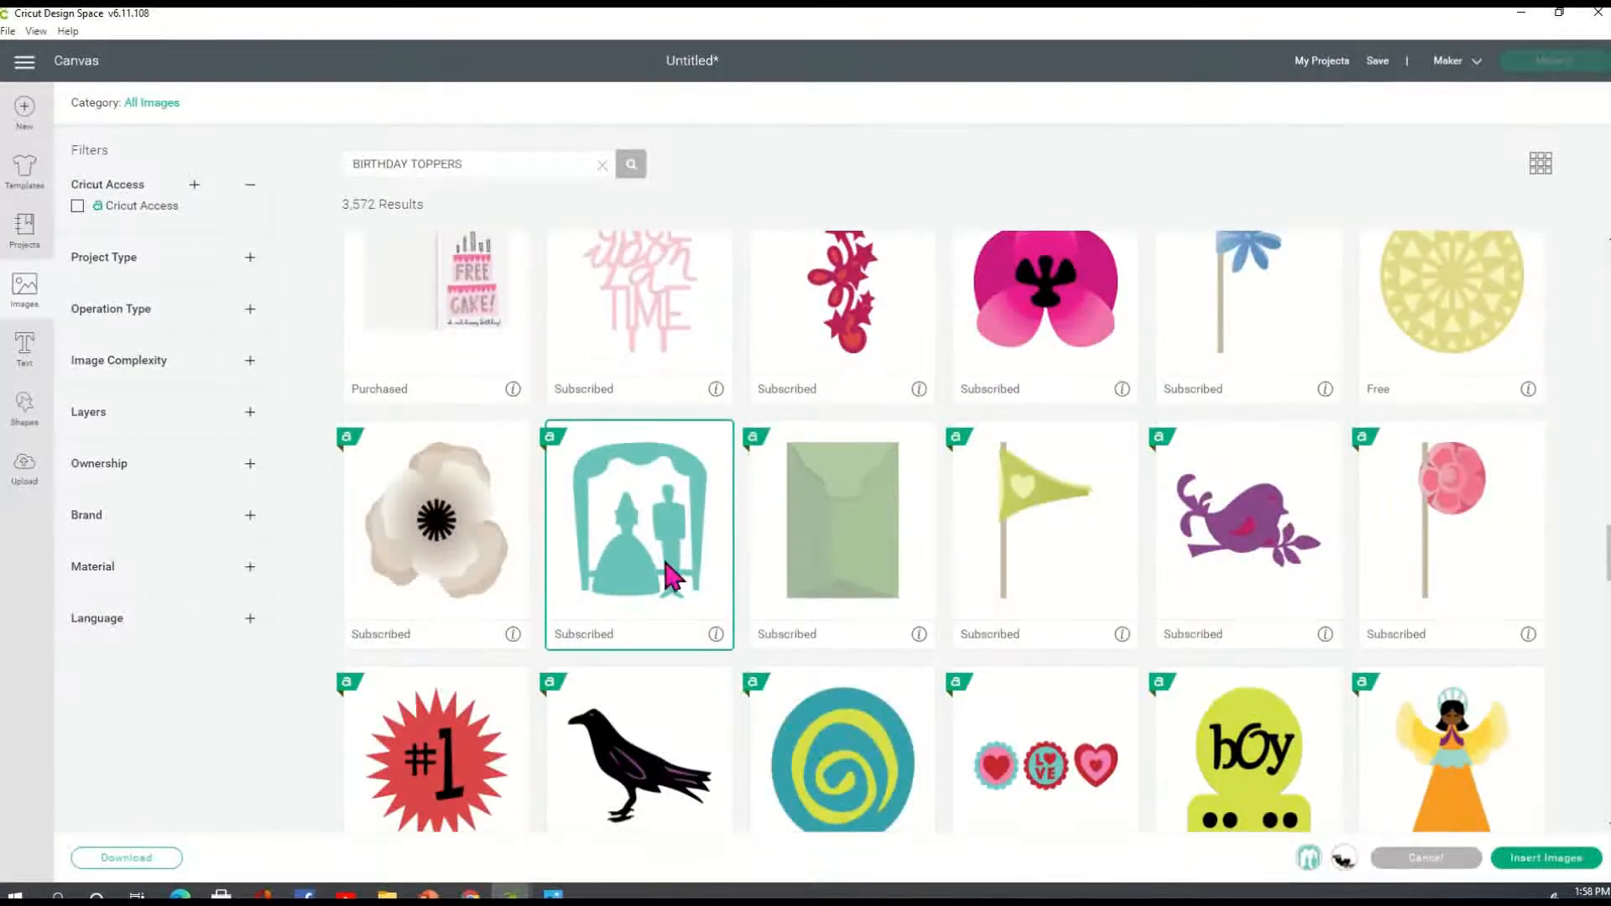
{"action": "scroll", "coordinate": [917, 597], "scroll_direction": "down", "scroll_amount": 15}
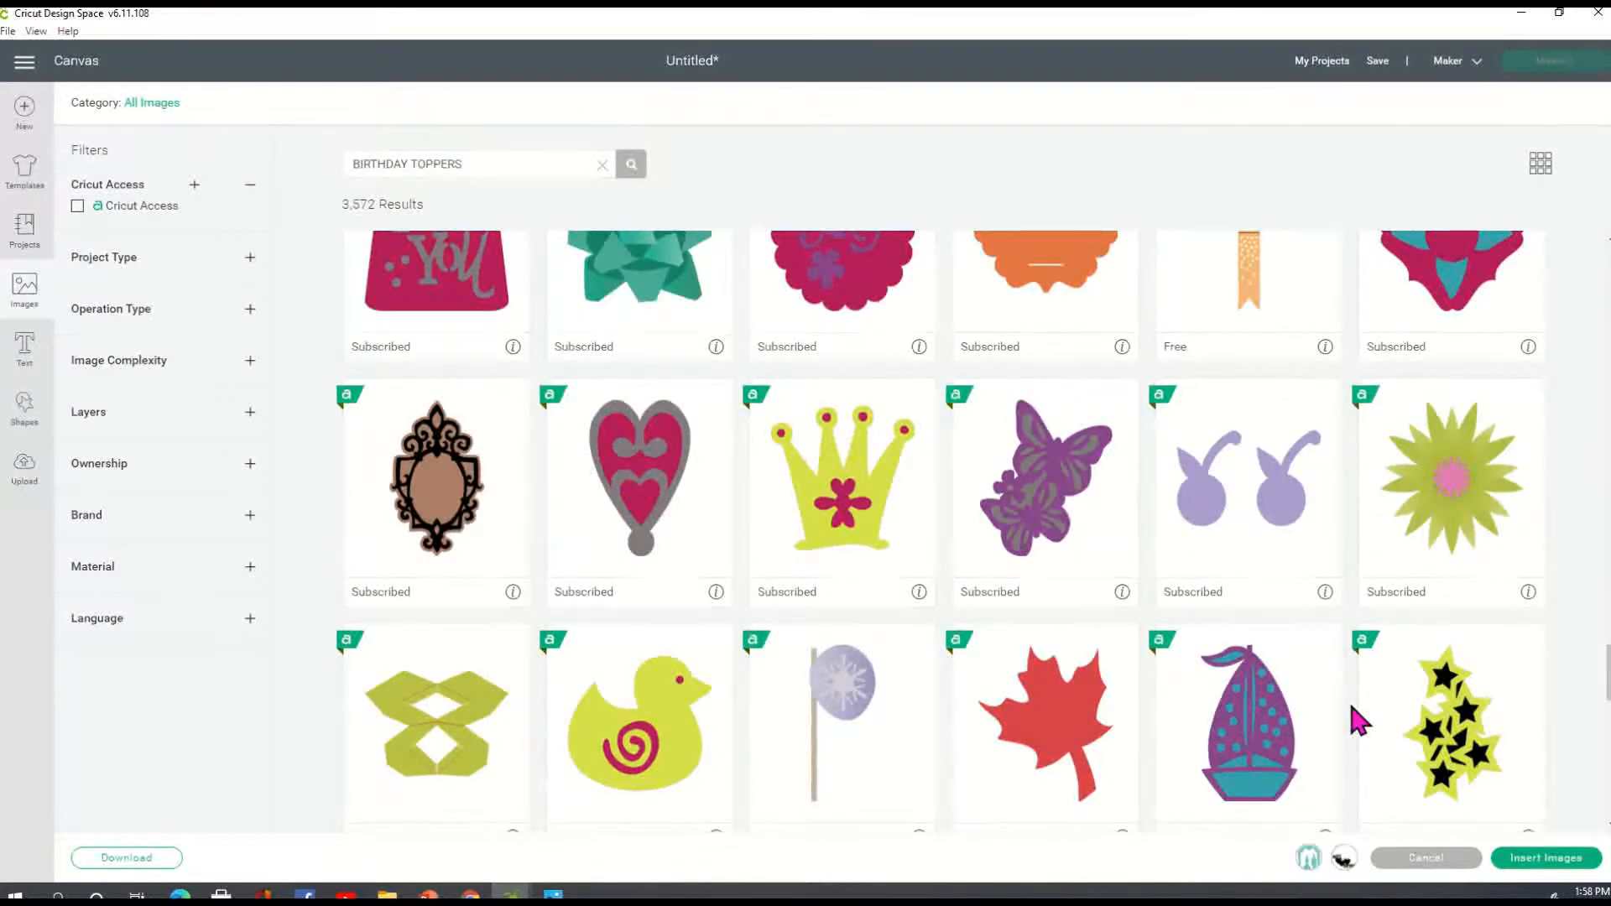
{"action": "scroll", "coordinate": [1326, 707], "scroll_direction": "down", "scroll_amount": 3}
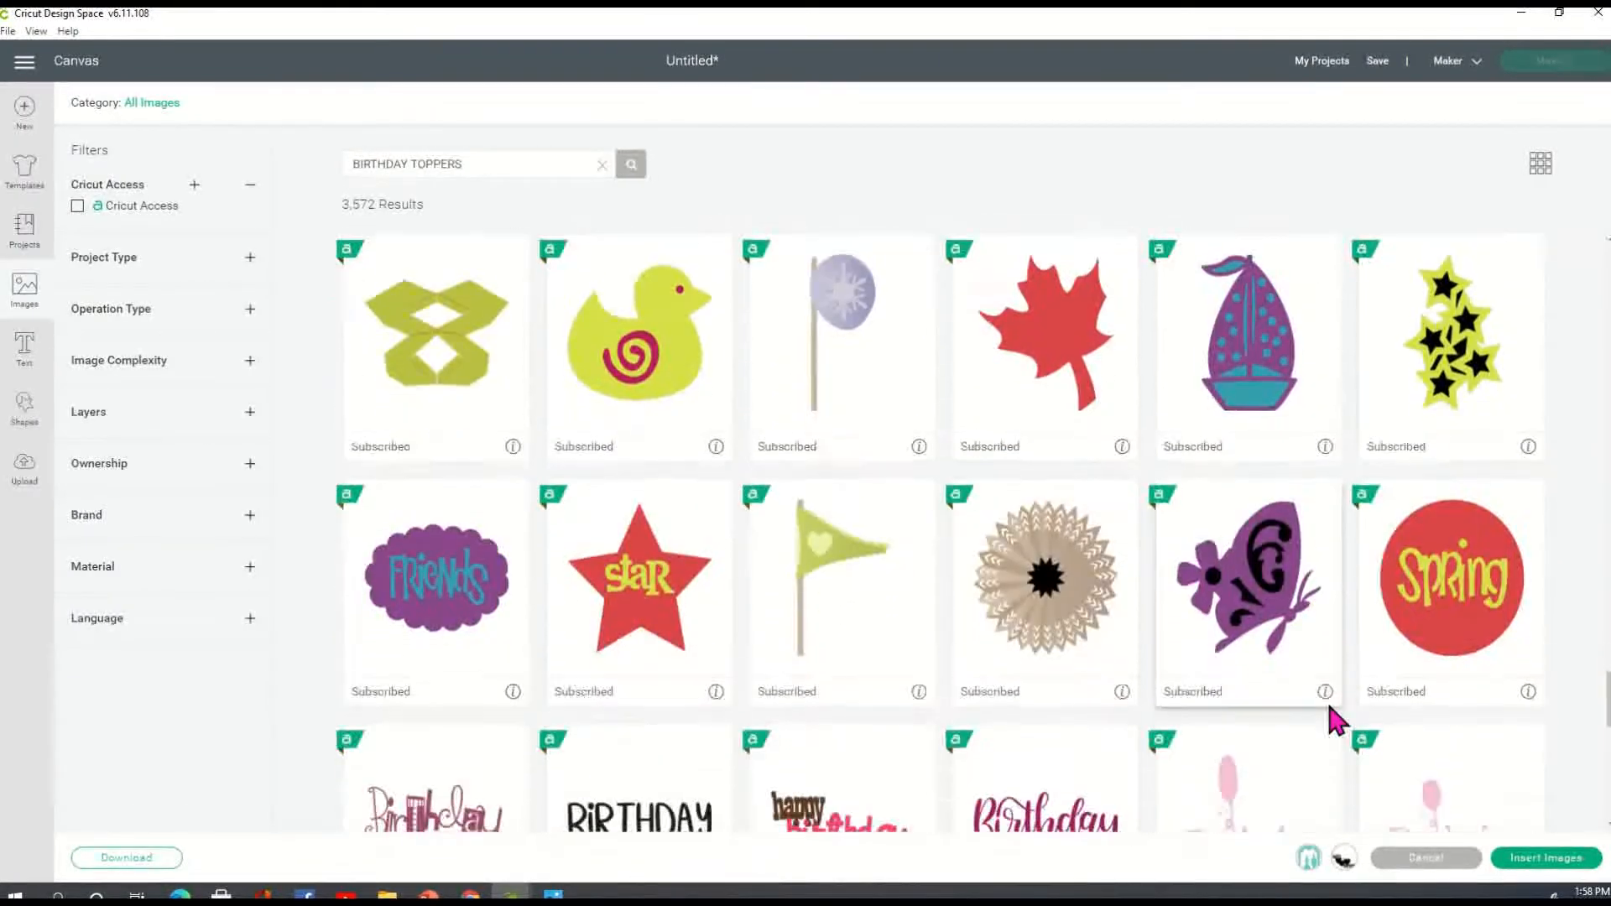
{"action": "scroll", "coordinate": [1329, 709], "scroll_direction": "down", "scroll_amount": 10}
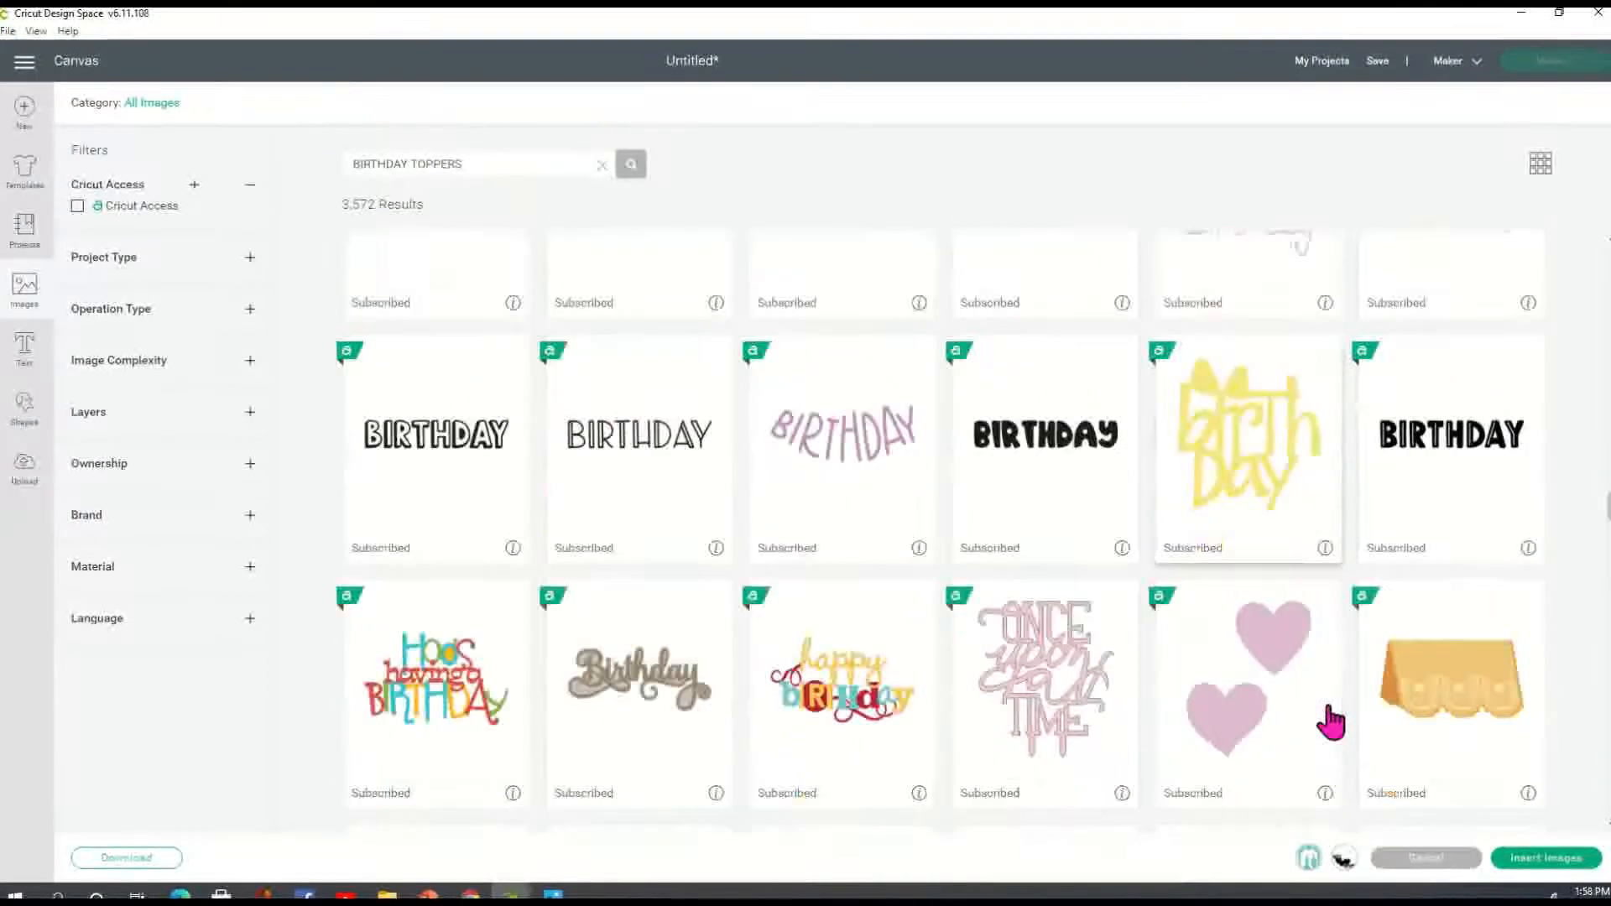
{"action": "scroll", "coordinate": [1334, 720], "scroll_direction": "down", "scroll_amount": 2}
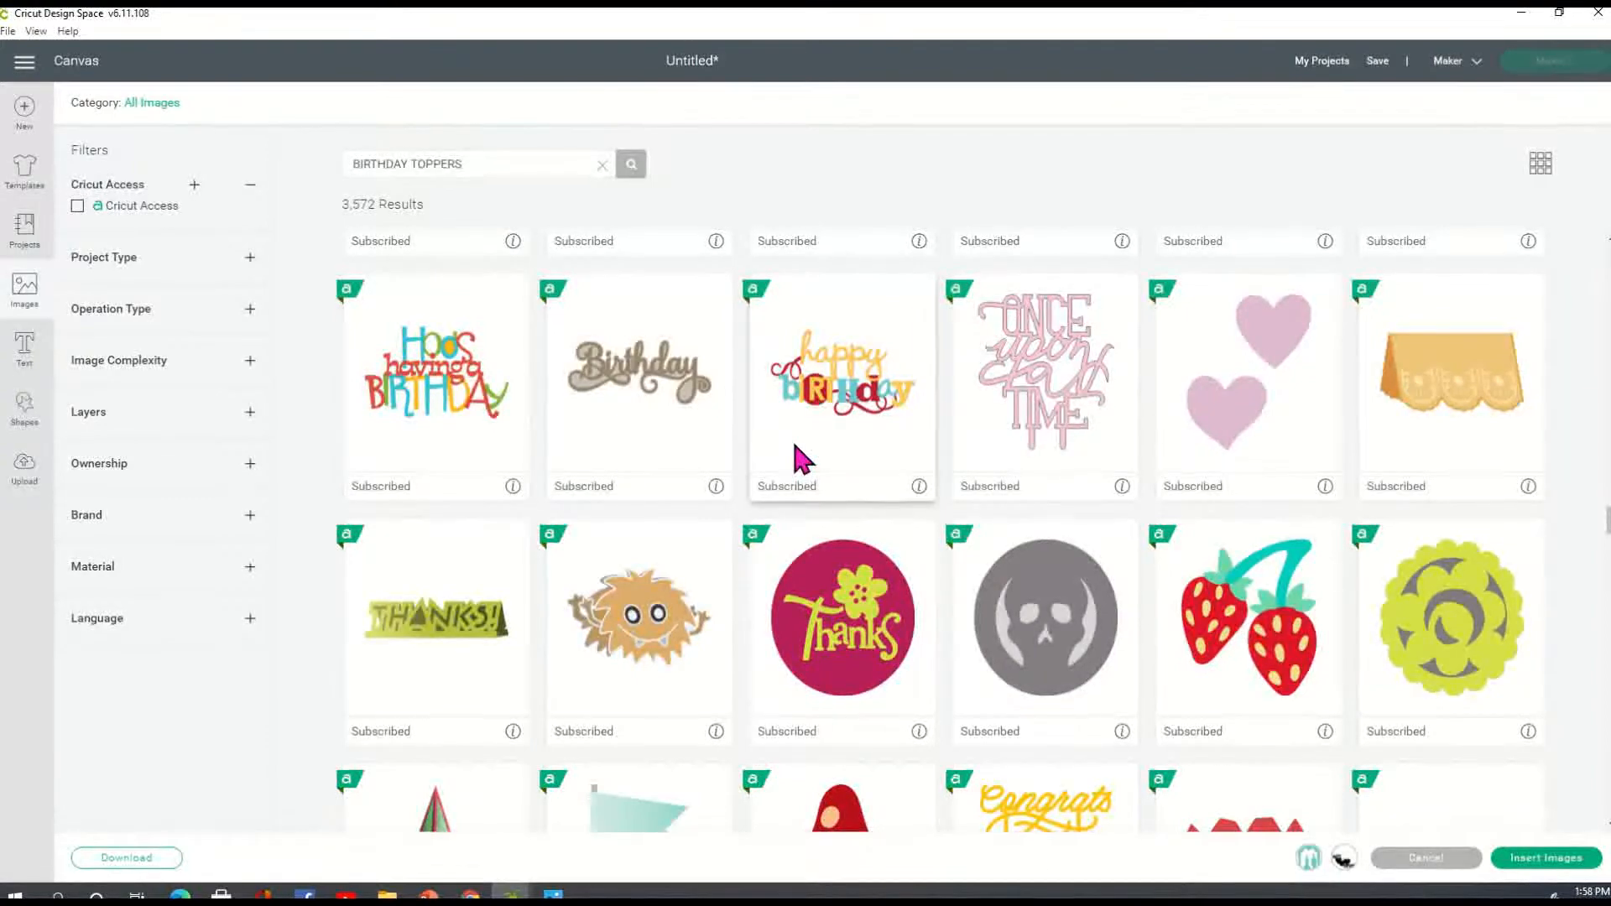
{"action": "scroll", "coordinate": [892, 598], "scroll_direction": "down", "scroll_amount": 10}
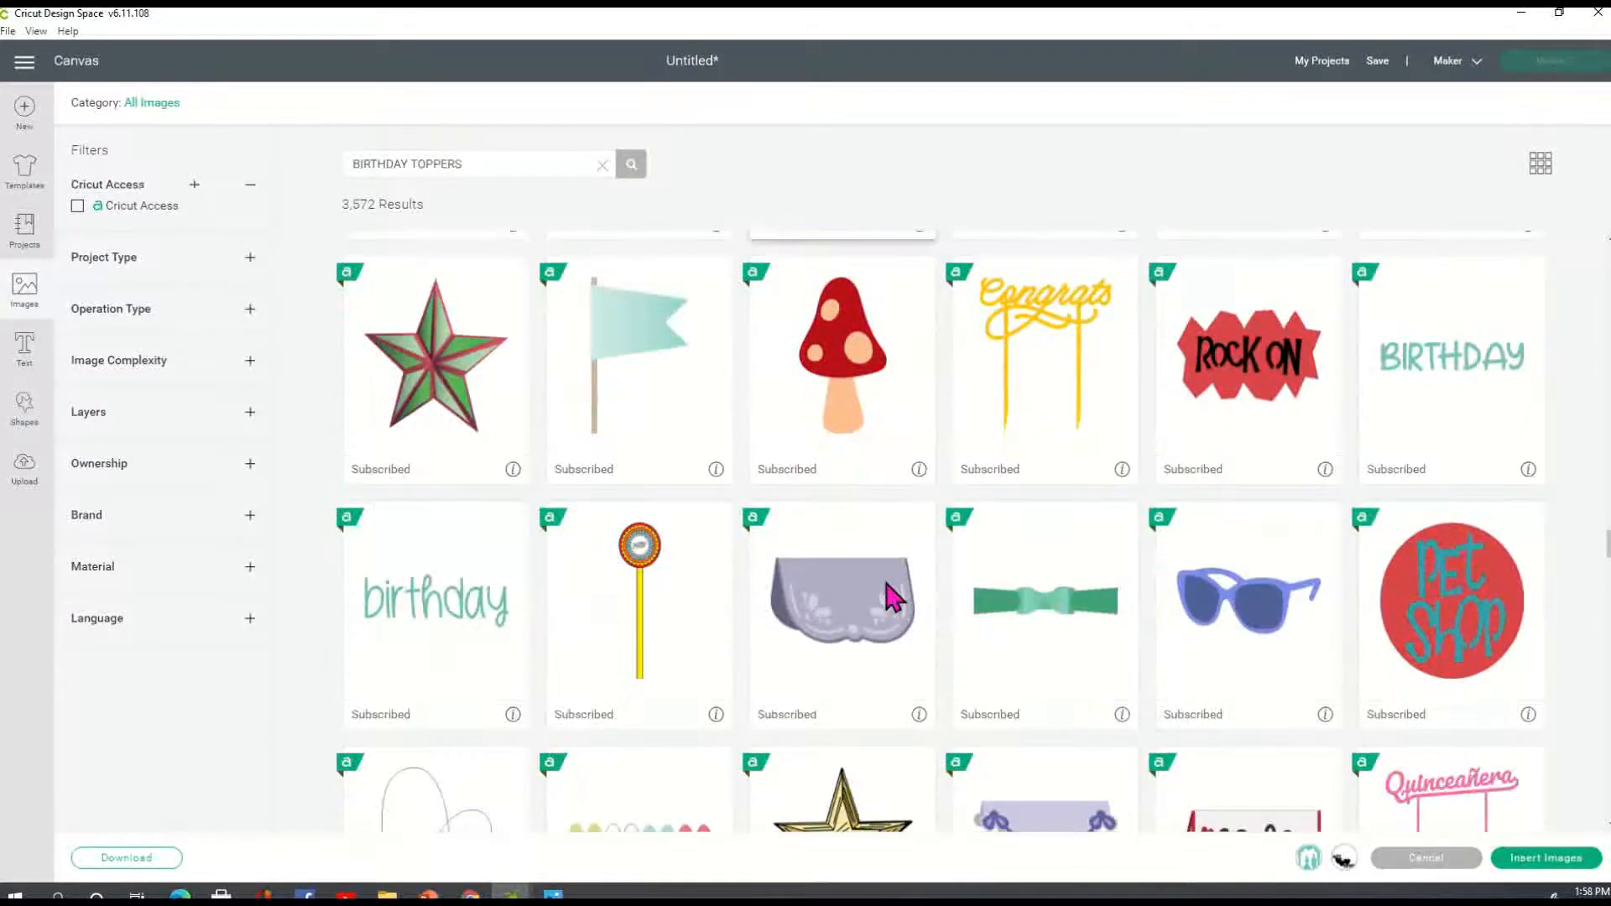
{"action": "scroll", "coordinate": [892, 597], "scroll_direction": "down", "scroll_amount": 10}
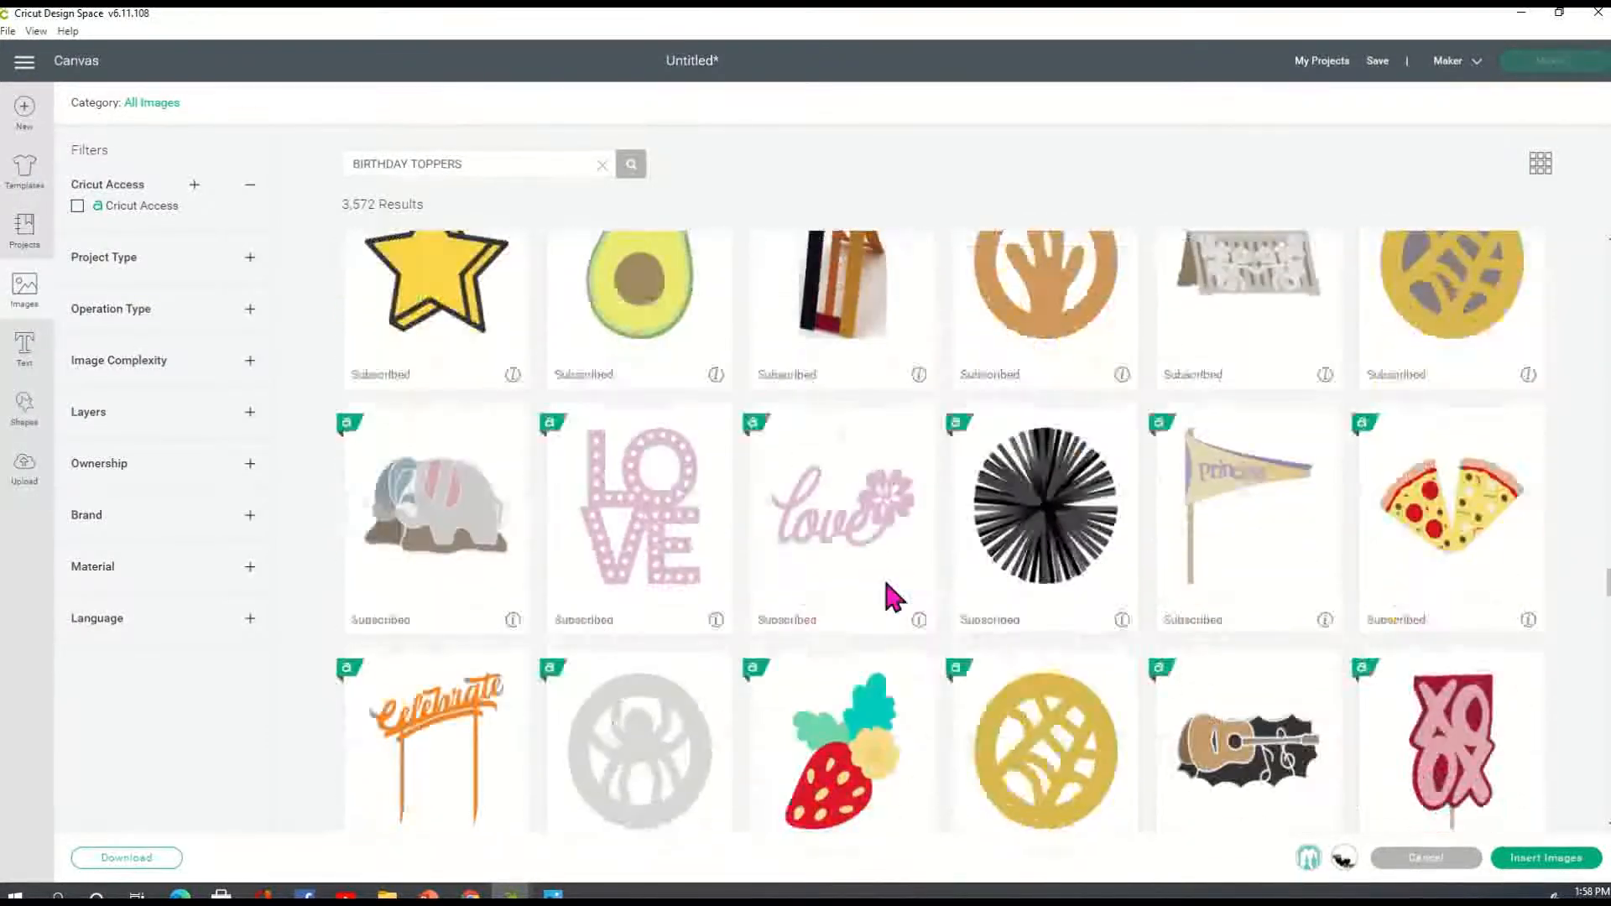
{"action": "left_click", "coordinate": [1420, 859]}
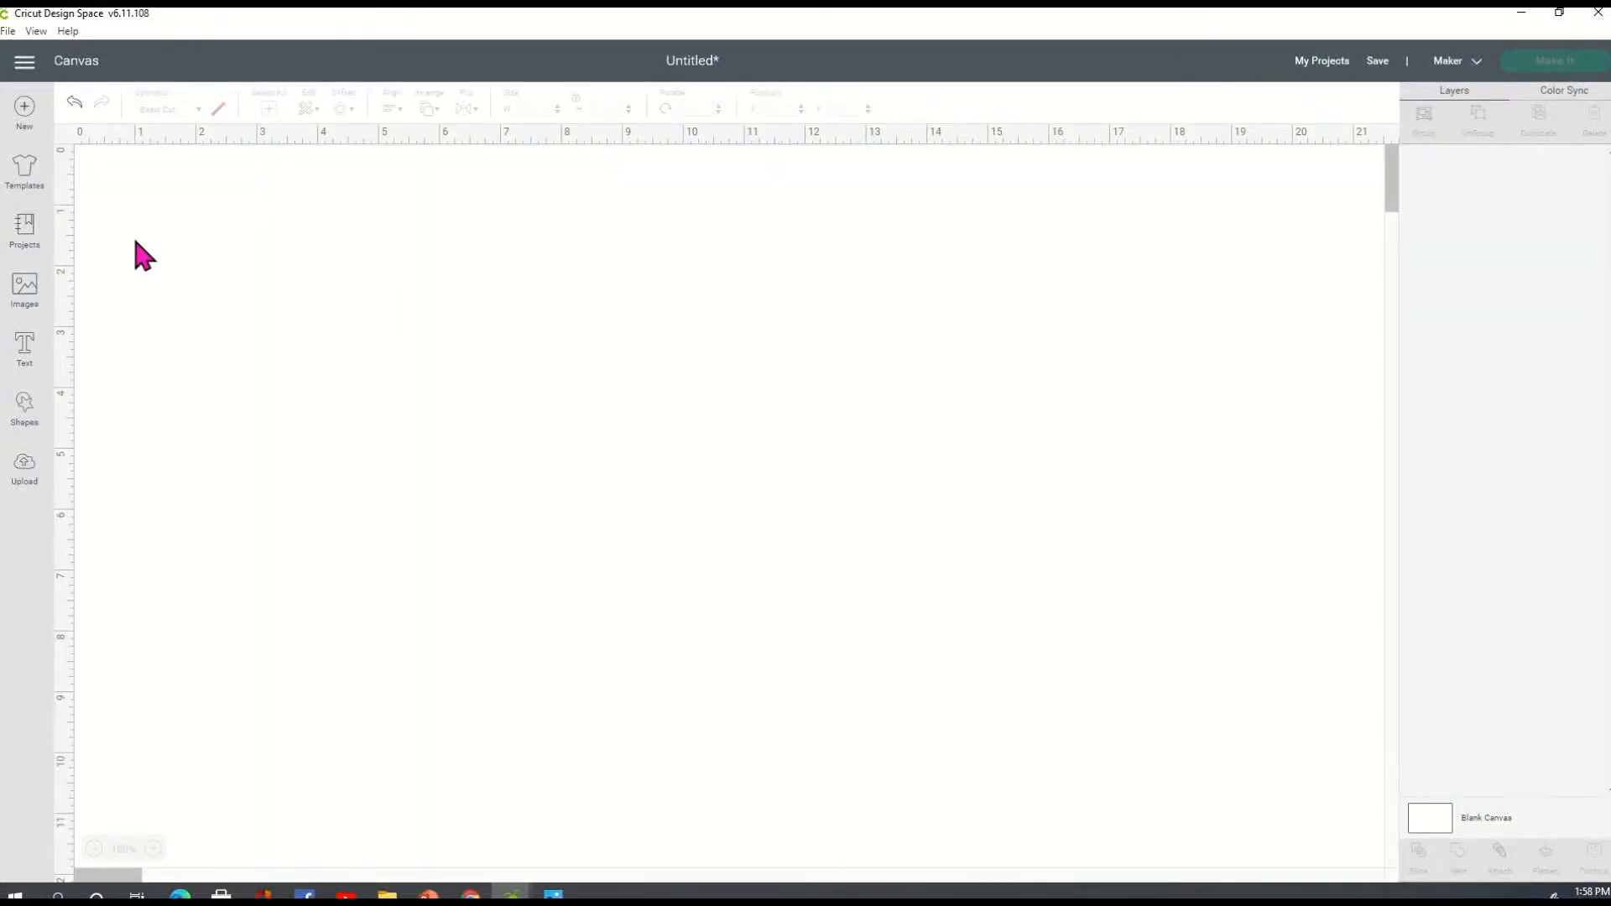
Step: Search the ready-made projects for CAKE TOPPERS and look through the topper projects for a birthday design
{"action": "left_click", "coordinate": [29, 239]}
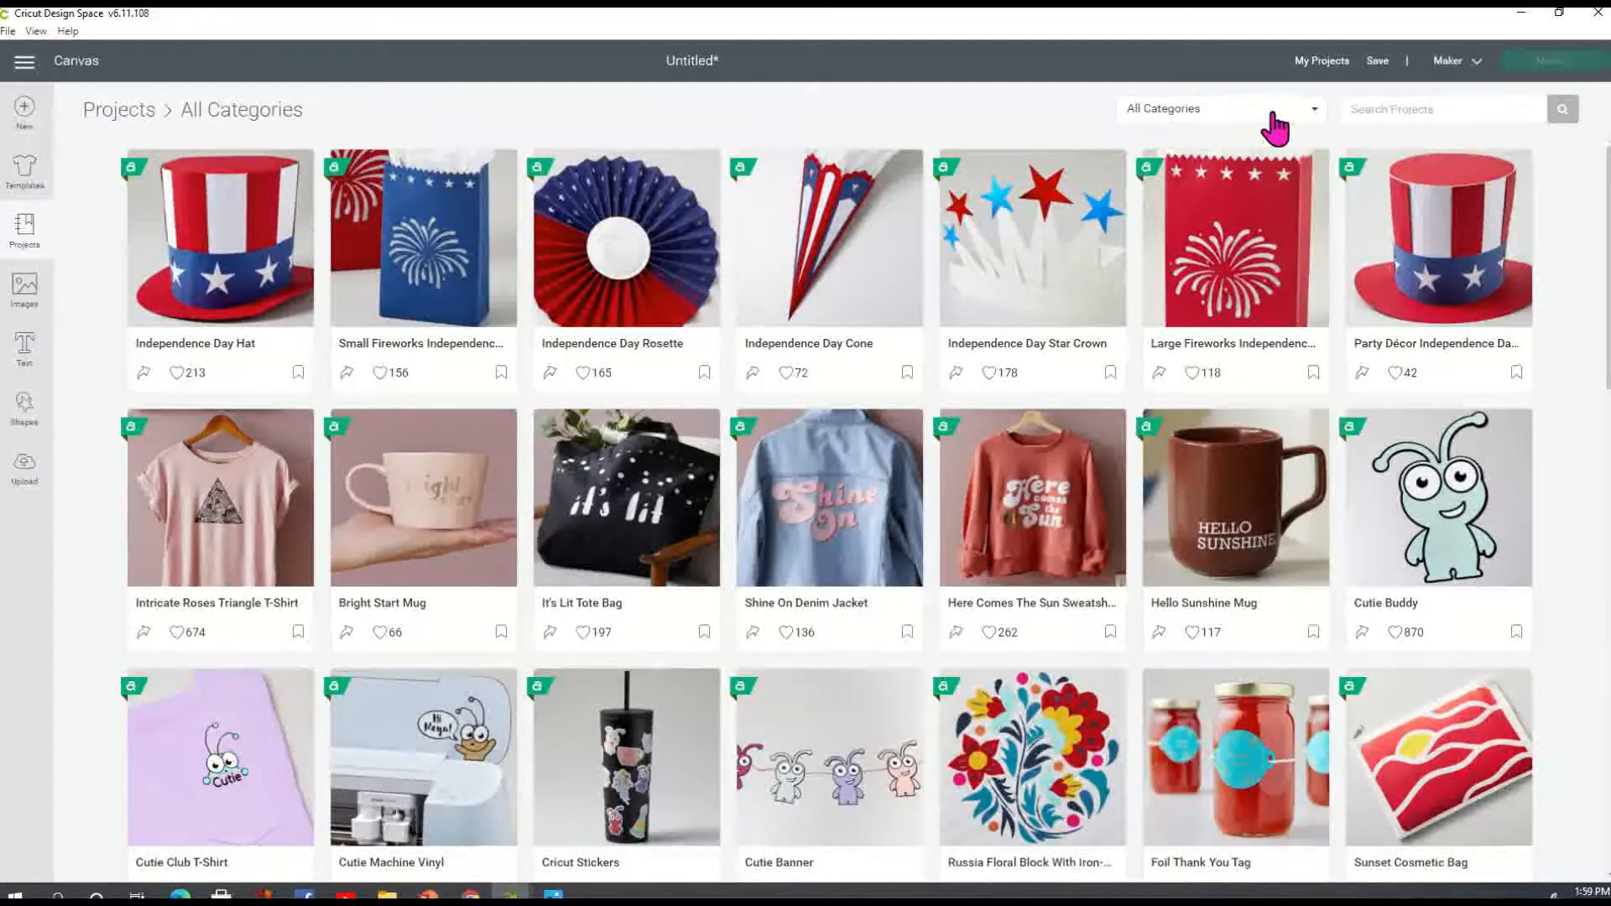
{"action": "left_click", "coordinate": [1407, 112]}
{"action": "type", "text": "CAKE TOP"}
{"action": "left_click", "coordinate": [1562, 112]}
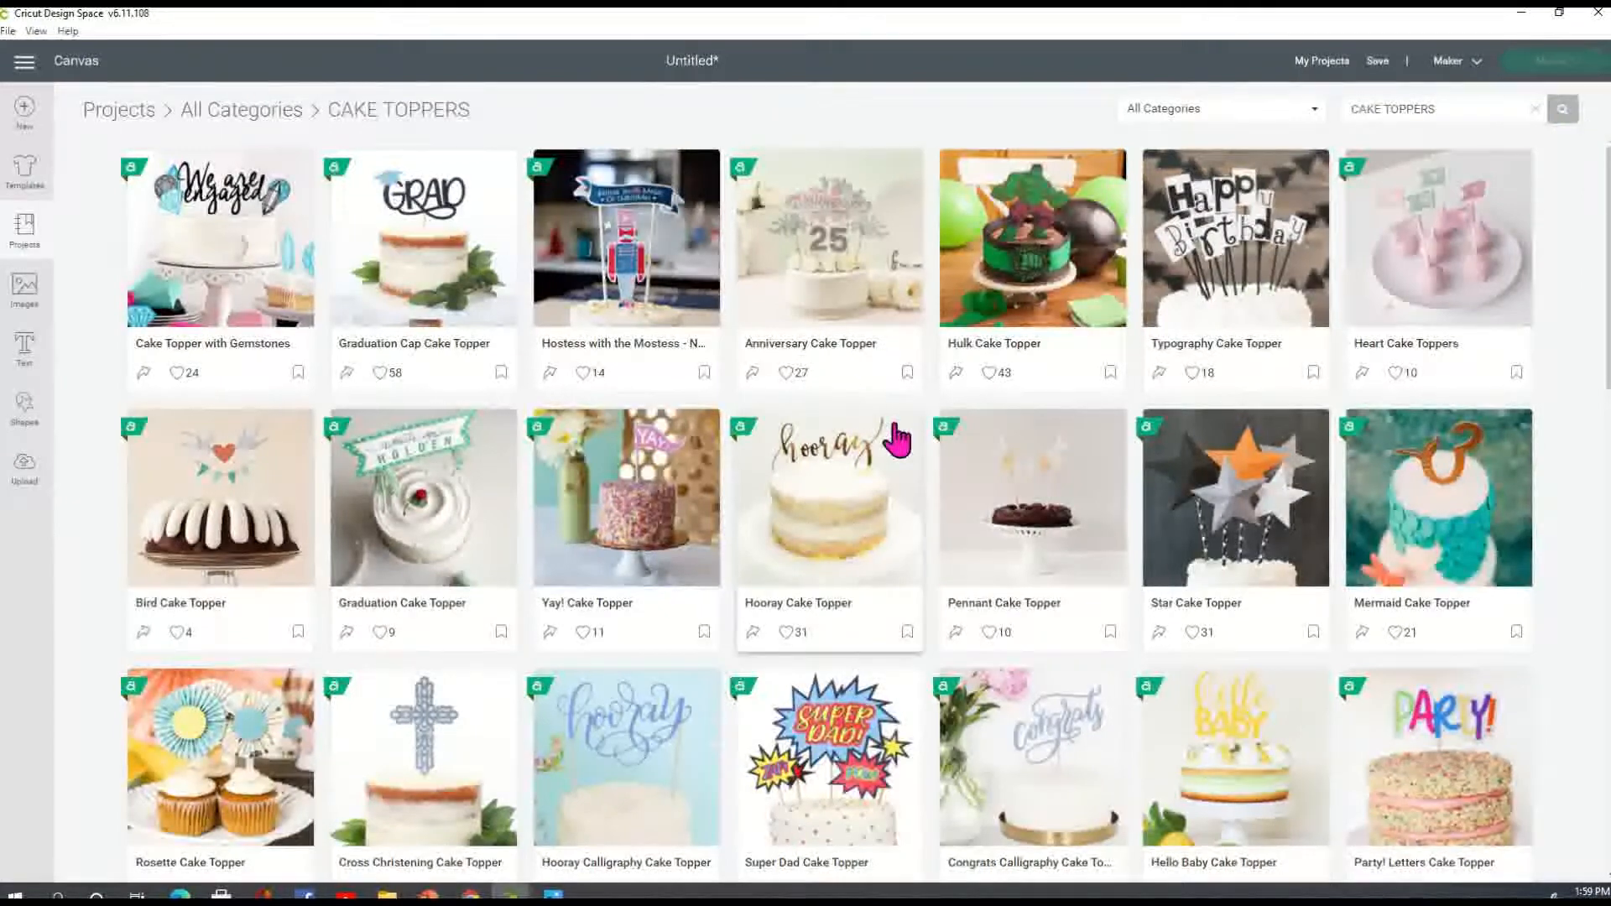
{"action": "scroll", "coordinate": [894, 433], "scroll_direction": "down", "scroll_amount": 1}
{"action": "scroll", "coordinate": [894, 433], "scroll_direction": "down", "scroll_amount": 5}
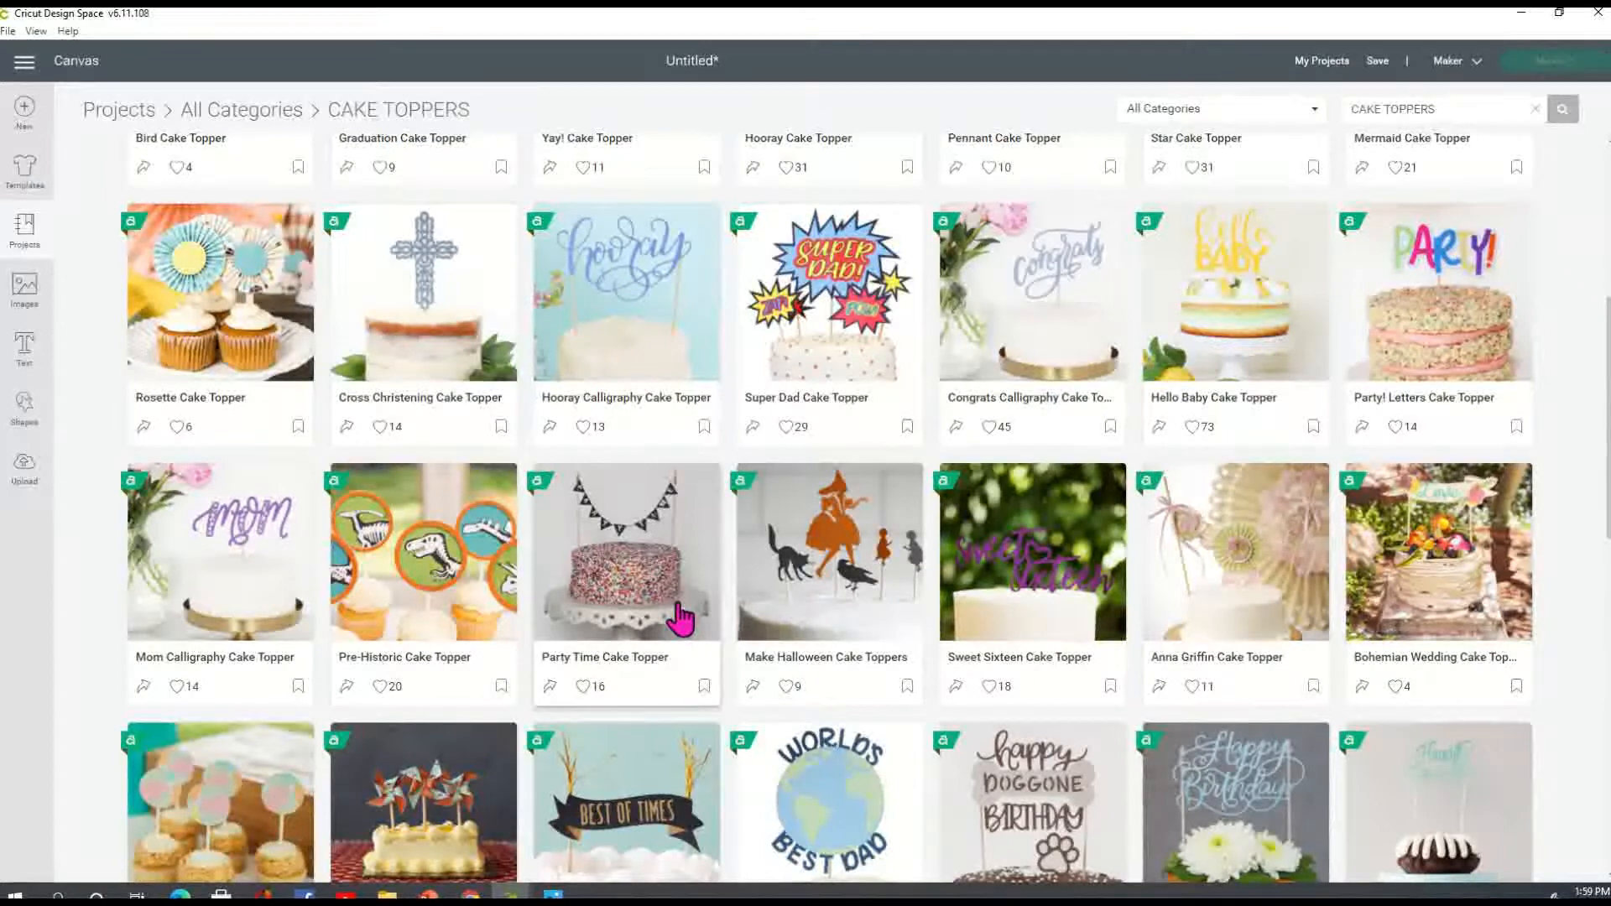
{"action": "scroll", "coordinate": [681, 620], "scroll_direction": "down", "scroll_amount": 3}
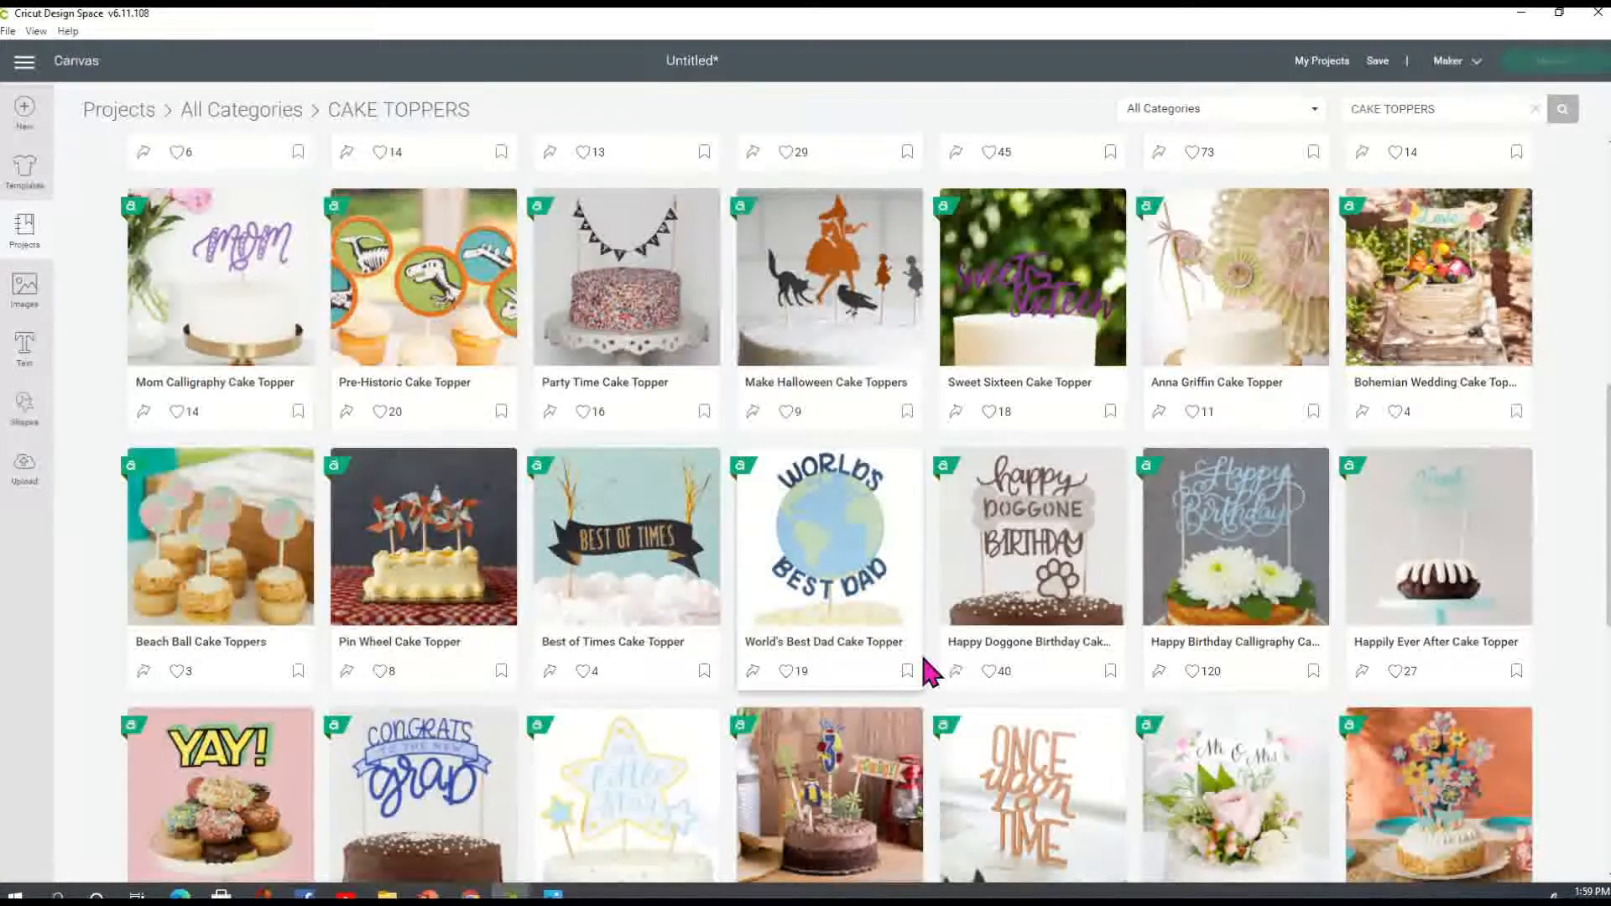
Step: Review the Happy Birthday Calligraphy Cake Topper project's details and open it for customizing, replacing the unsaved canvas project
{"action": "left_click", "coordinate": [1223, 544]}
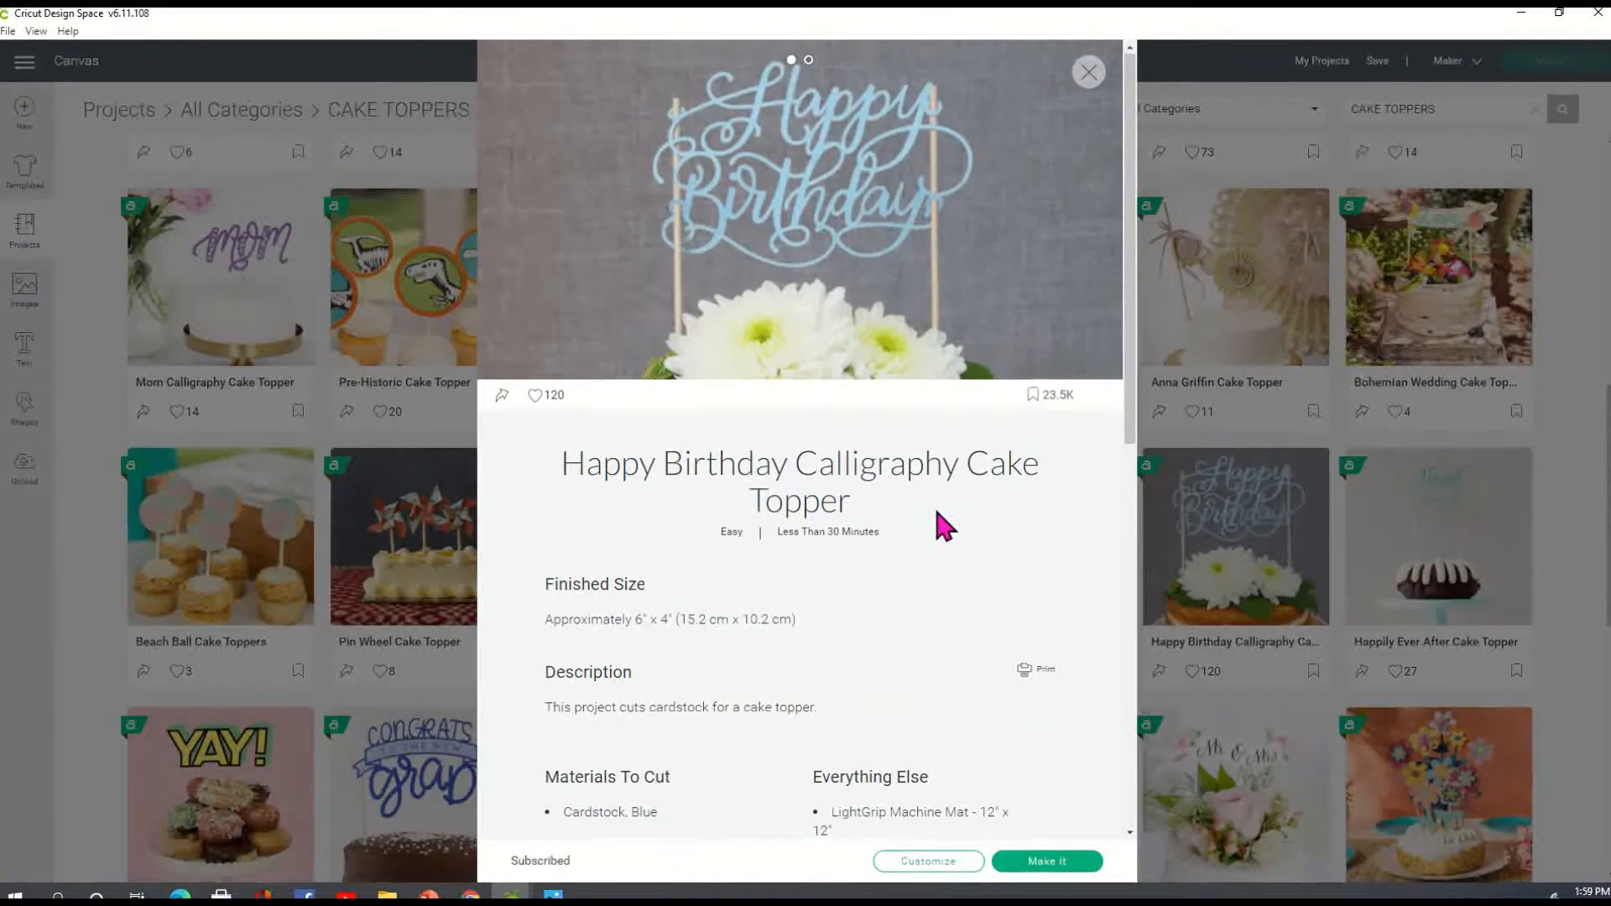
{"action": "scroll", "coordinate": [936, 512], "scroll_direction": "down", "scroll_amount": 3}
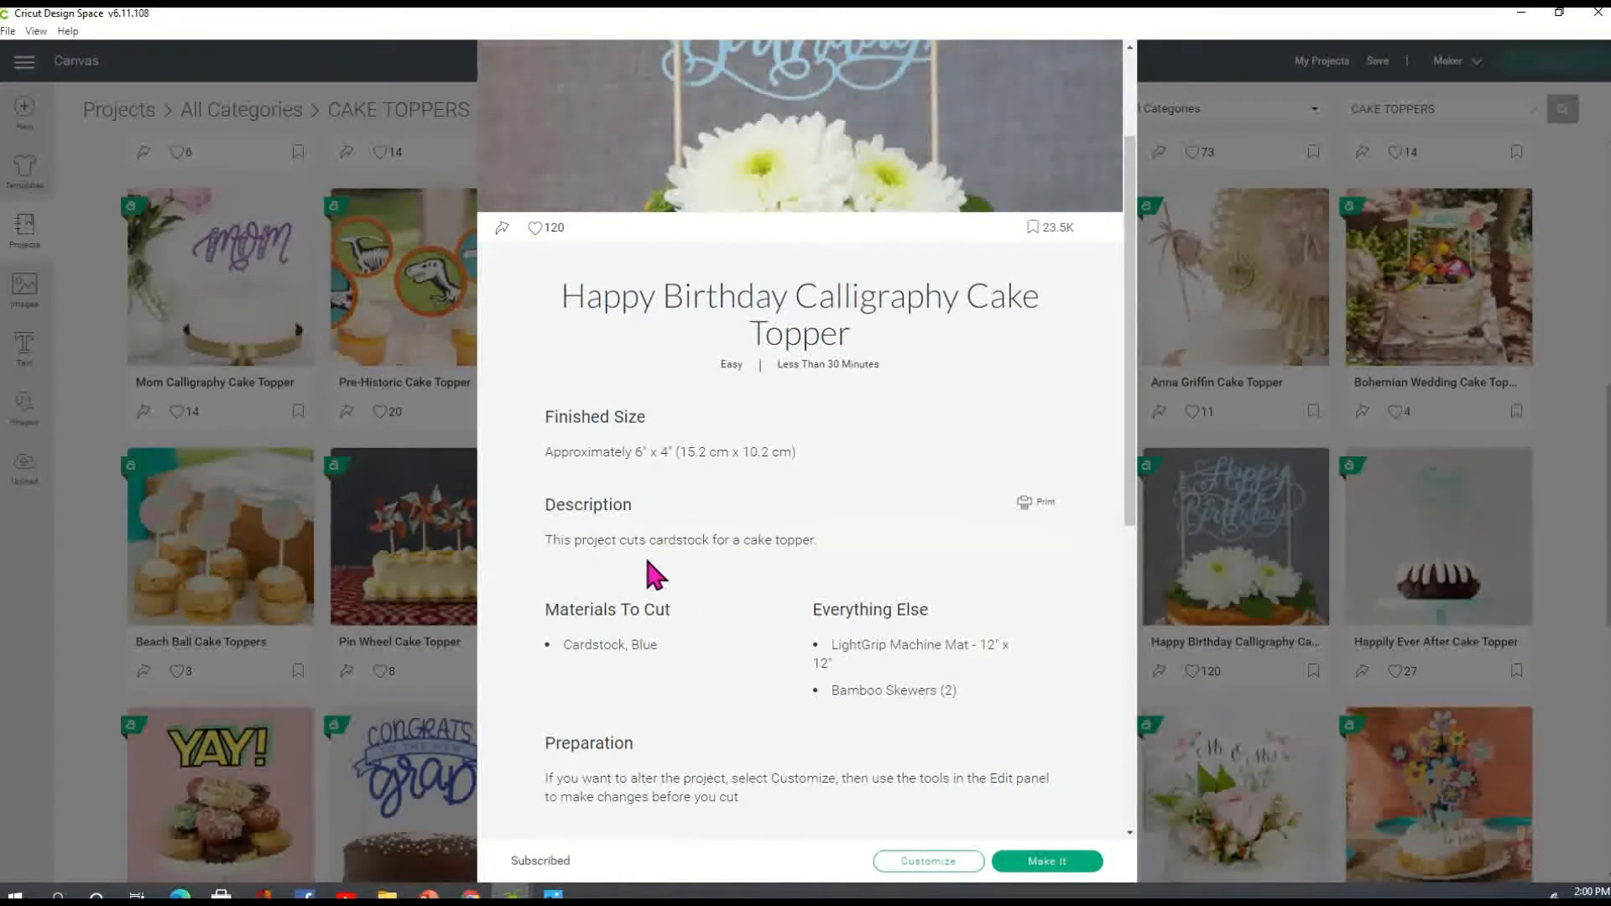
{"action": "scroll", "coordinate": [782, 551], "scroll_direction": "down", "scroll_amount": 2}
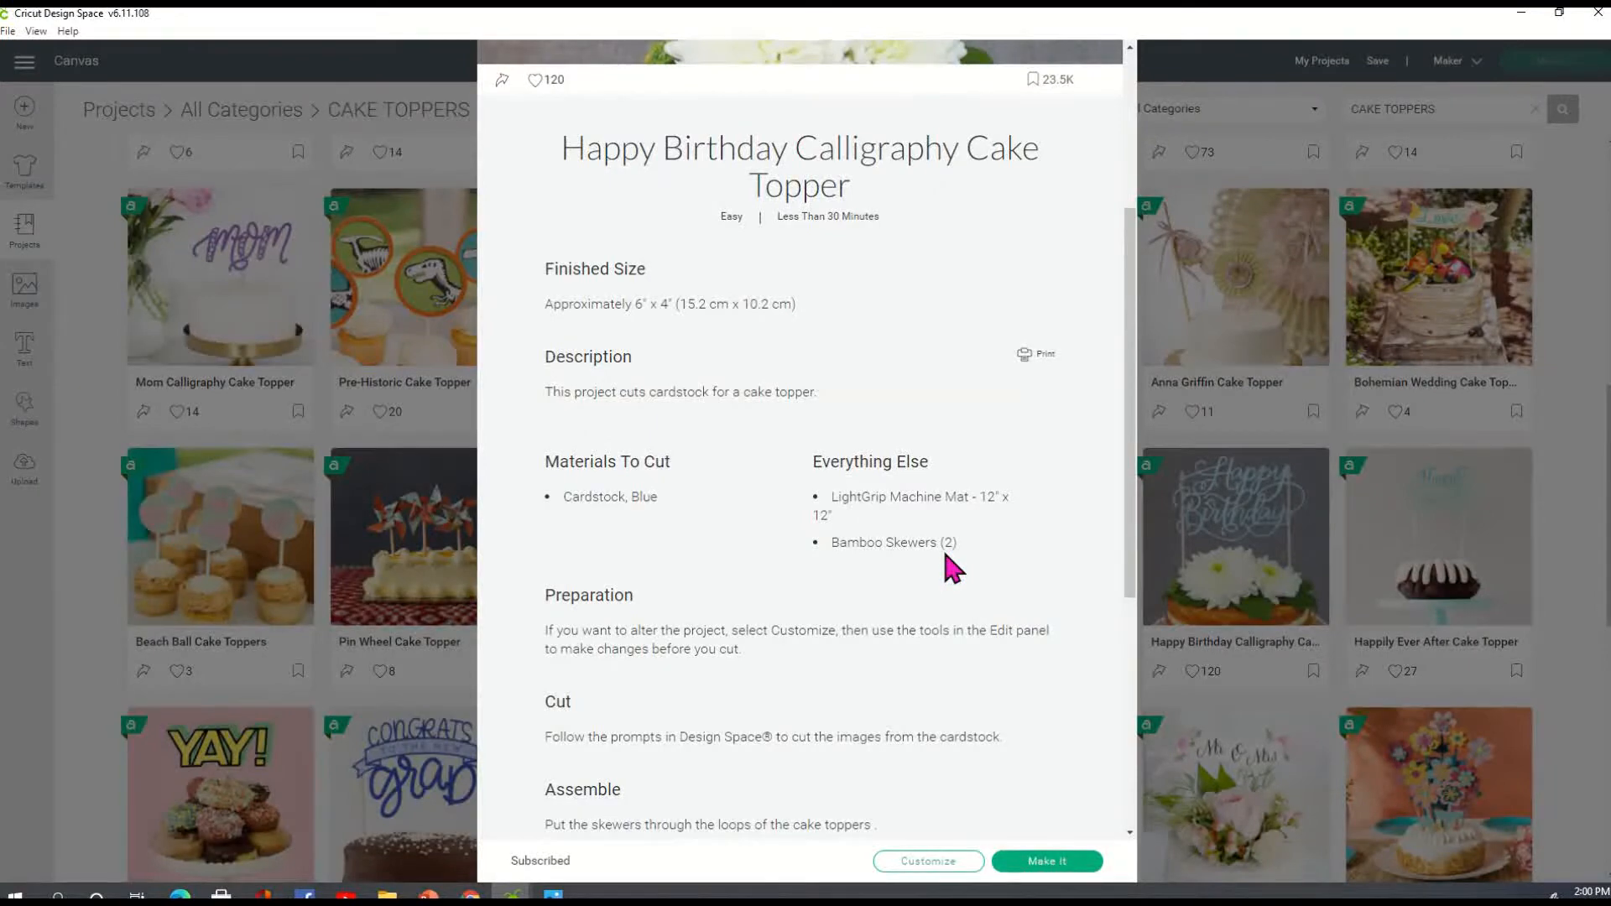
{"action": "scroll", "coordinate": [642, 552], "scroll_direction": "down", "scroll_amount": 1}
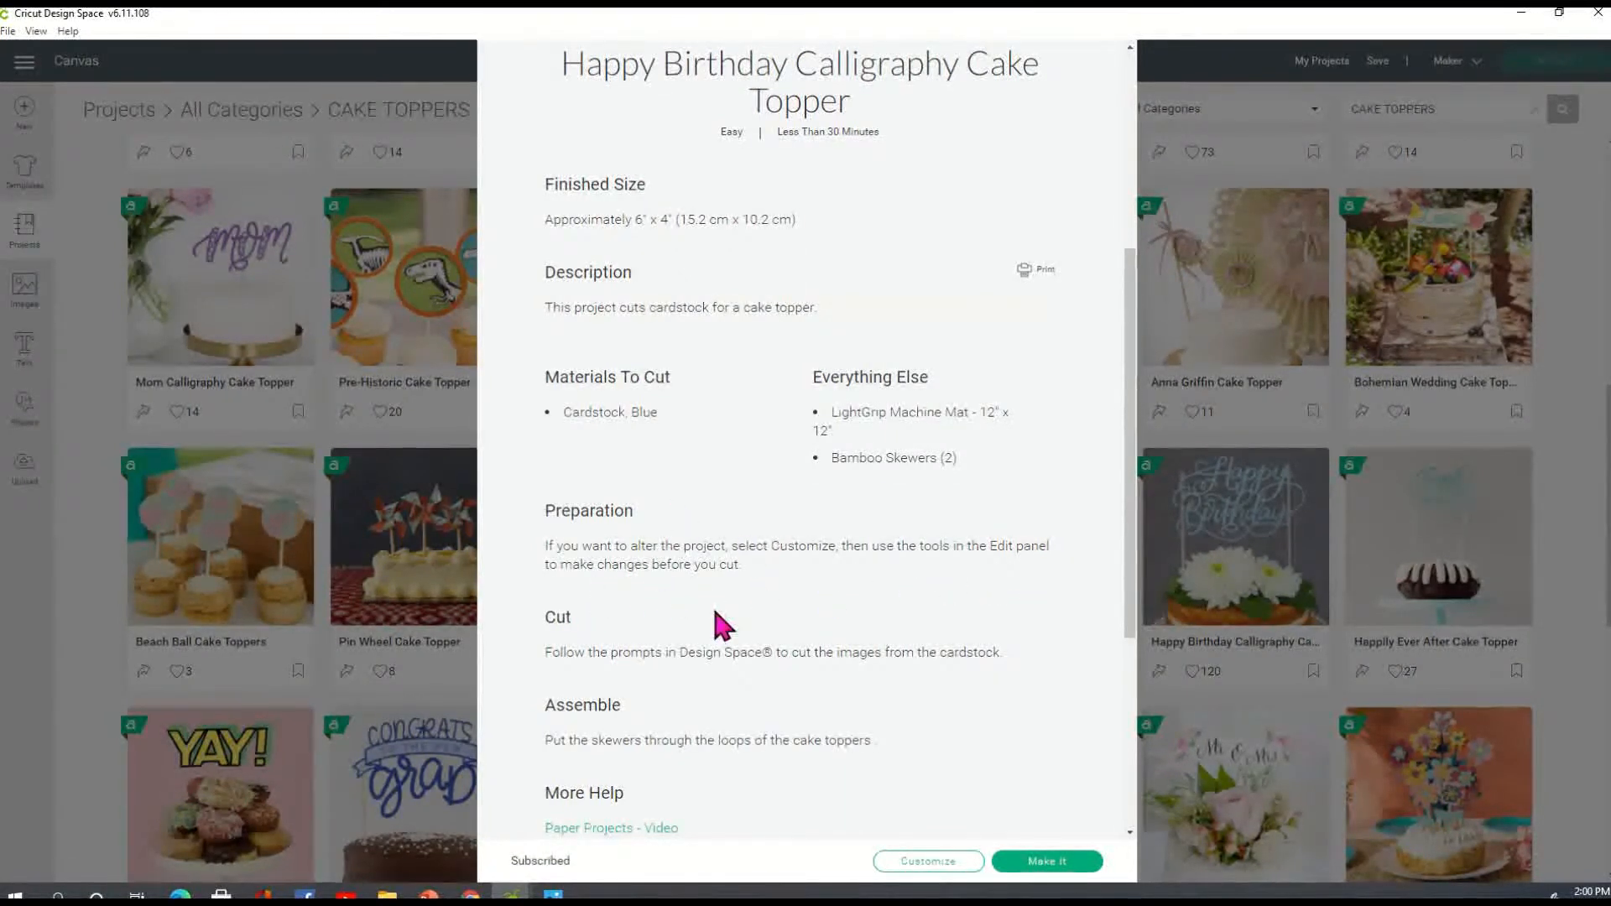
{"action": "left_click", "coordinate": [928, 862]}
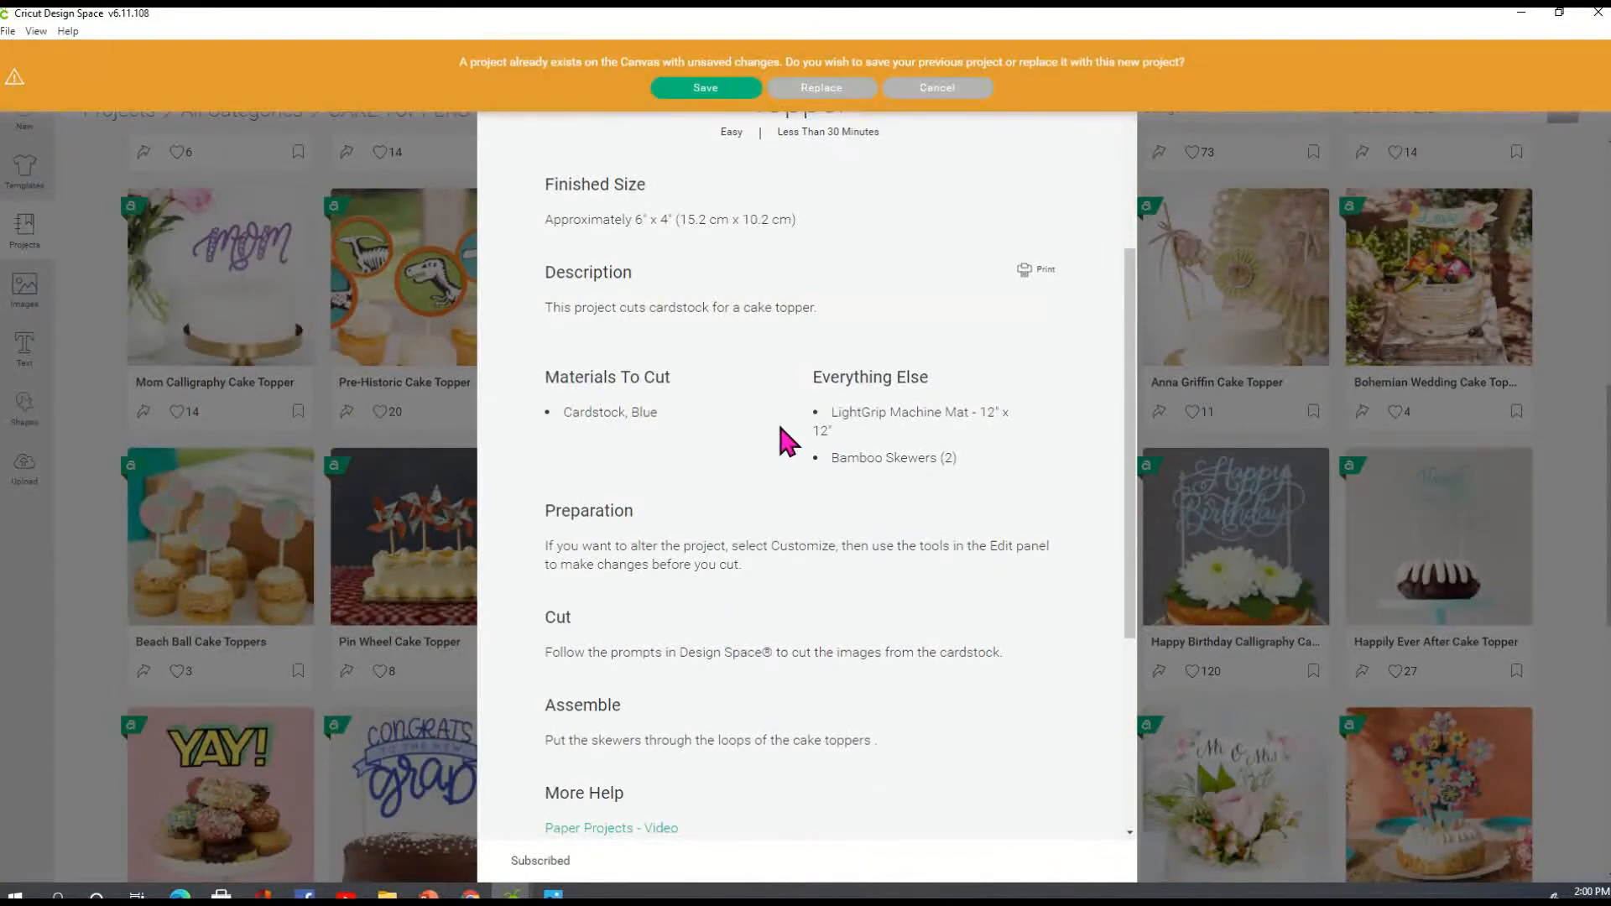
{"action": "left_click", "coordinate": [817, 89]}
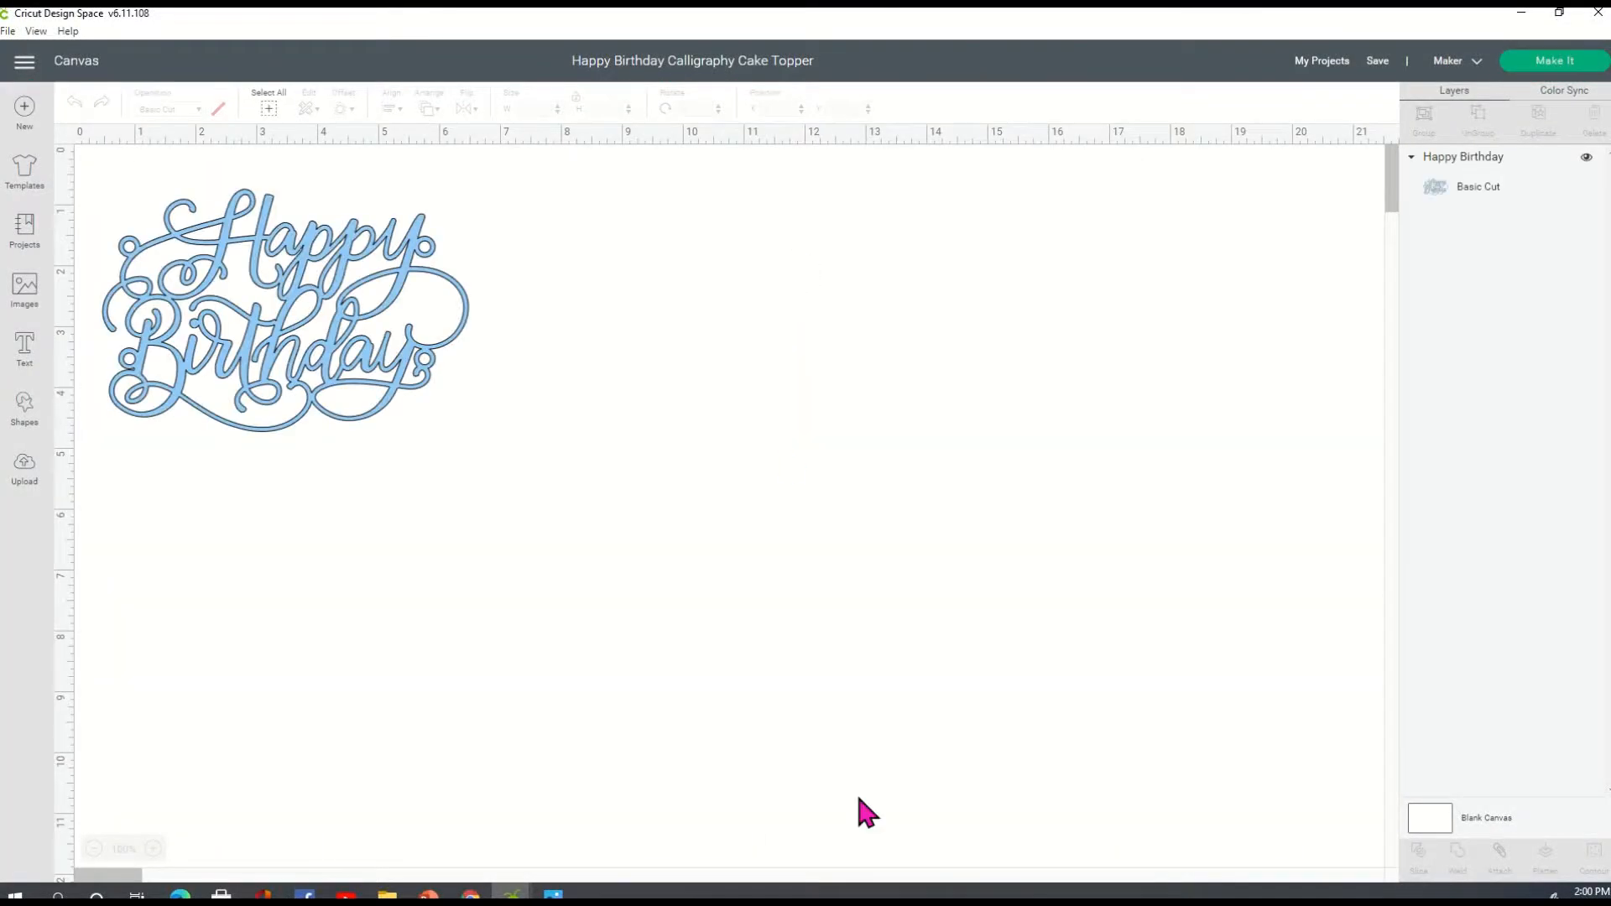
{"action": "left_click", "coordinate": [388, 252]}
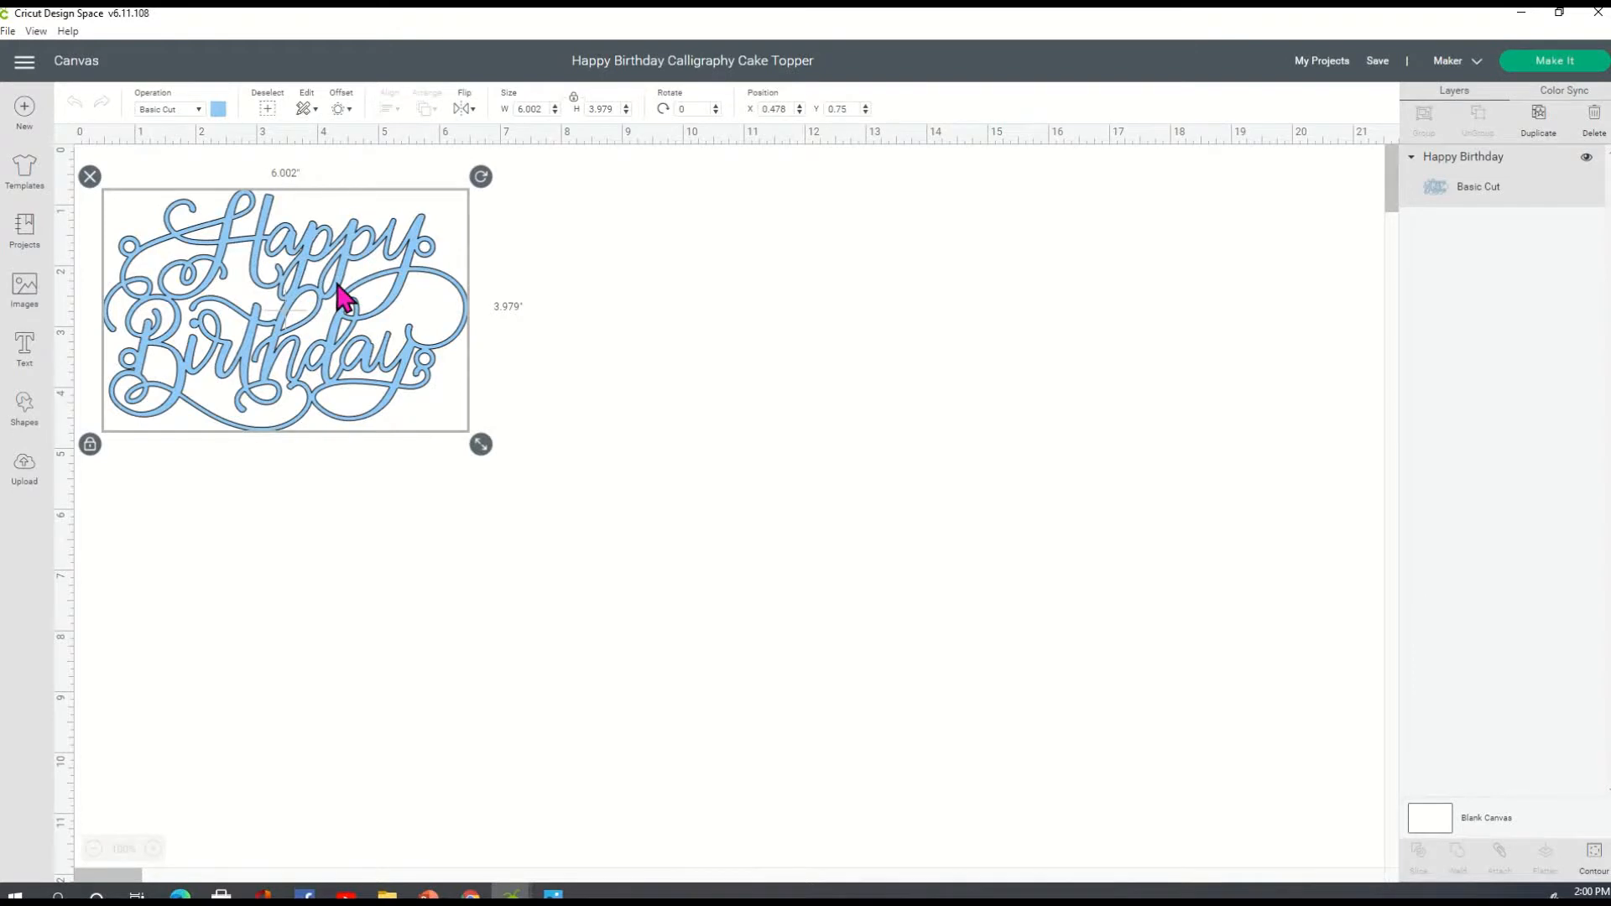
{"action": "left_click", "coordinate": [653, 302]}
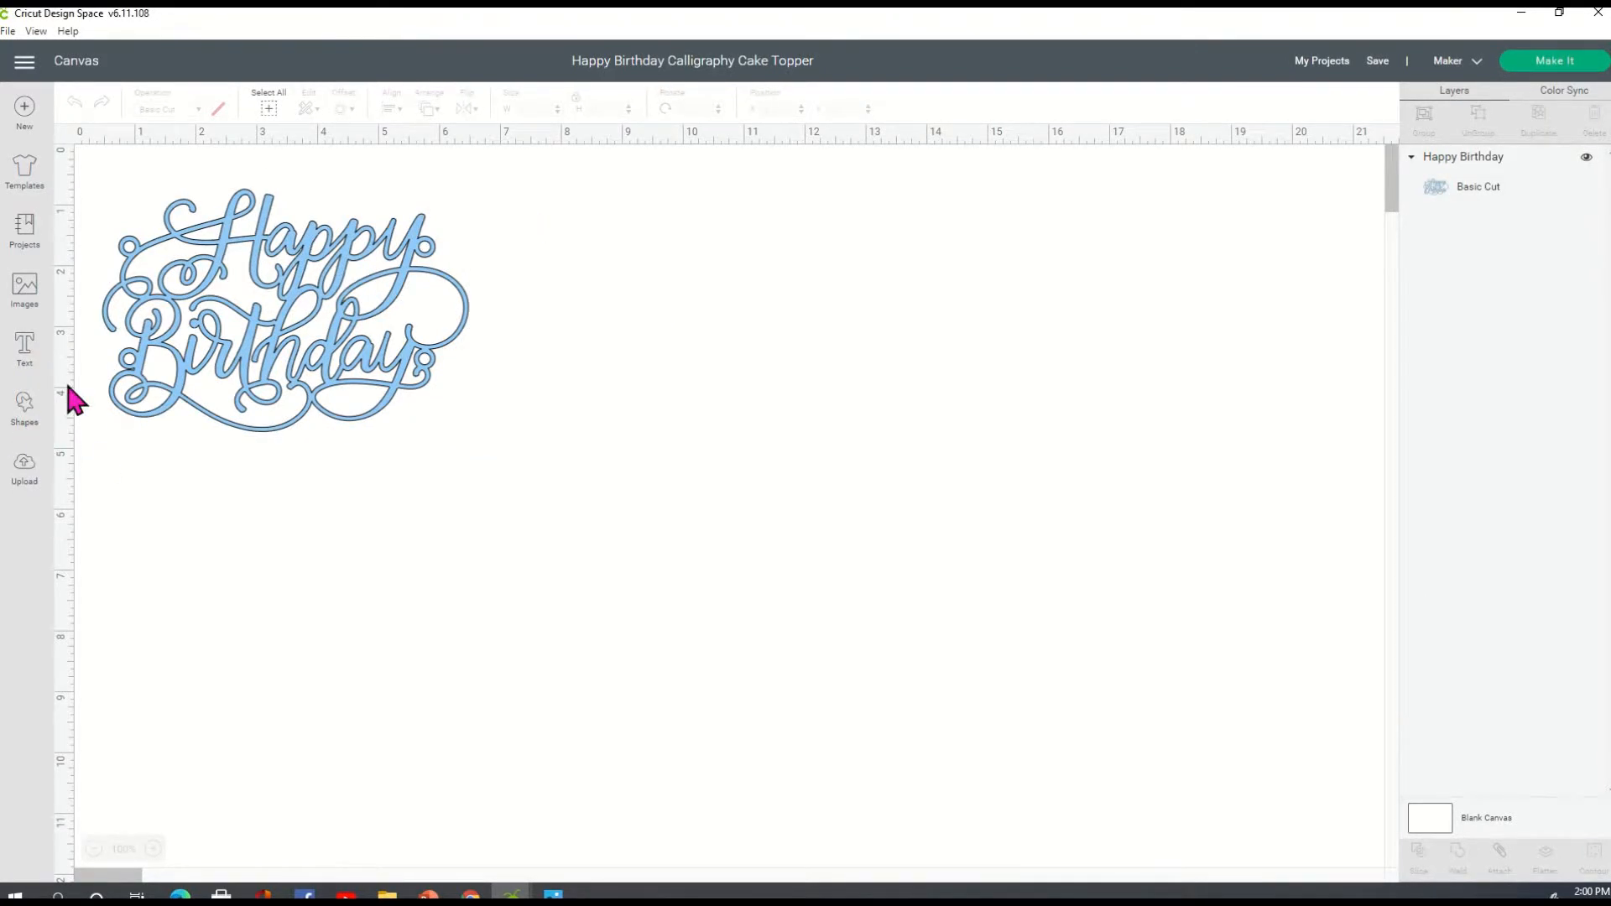
Step: Add a text object with the birthday person's first name to the canvas
{"action": "left_click", "coordinate": [25, 352]}
{"action": "type", "text": "candace"}
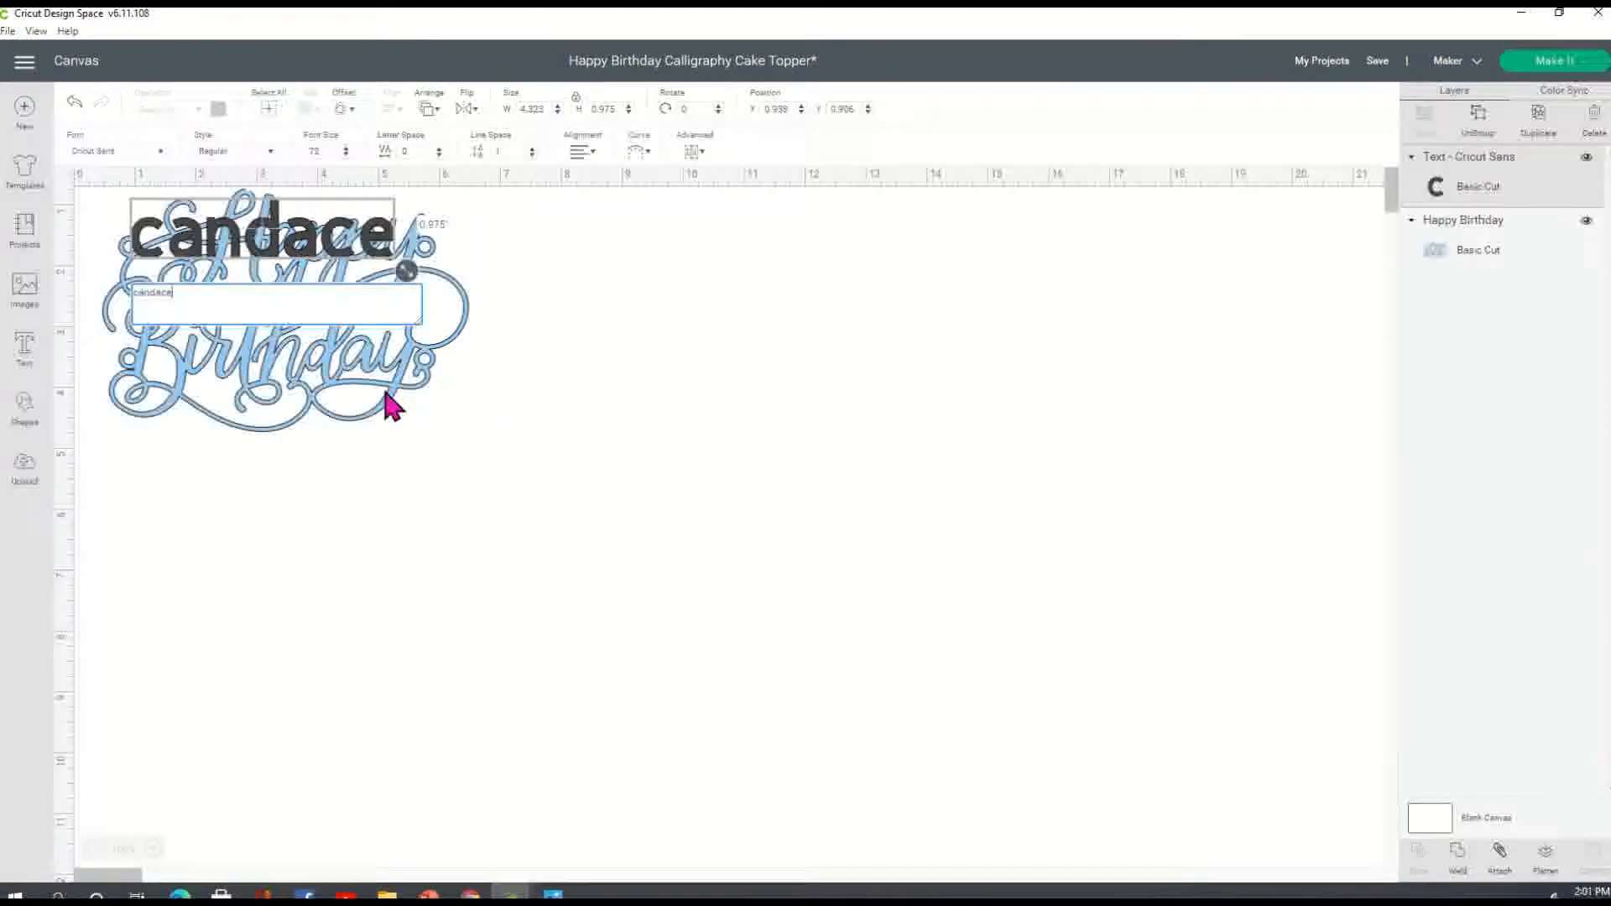
Step: Retype the birthday person's name with a capital first letter and move it below the Happy Birthday design
{"action": "key", "text": "BackSpace"}
{"action": "key", "text": "BackSpace"}
{"action": "key", "text": "BackSpace"}
{"action": "key", "text": "BackSpace"}
{"action": "key", "text": "BackSpace"}
{"action": "key", "text": "BackSpace"}
{"action": "key", "text": "BackSpace"}
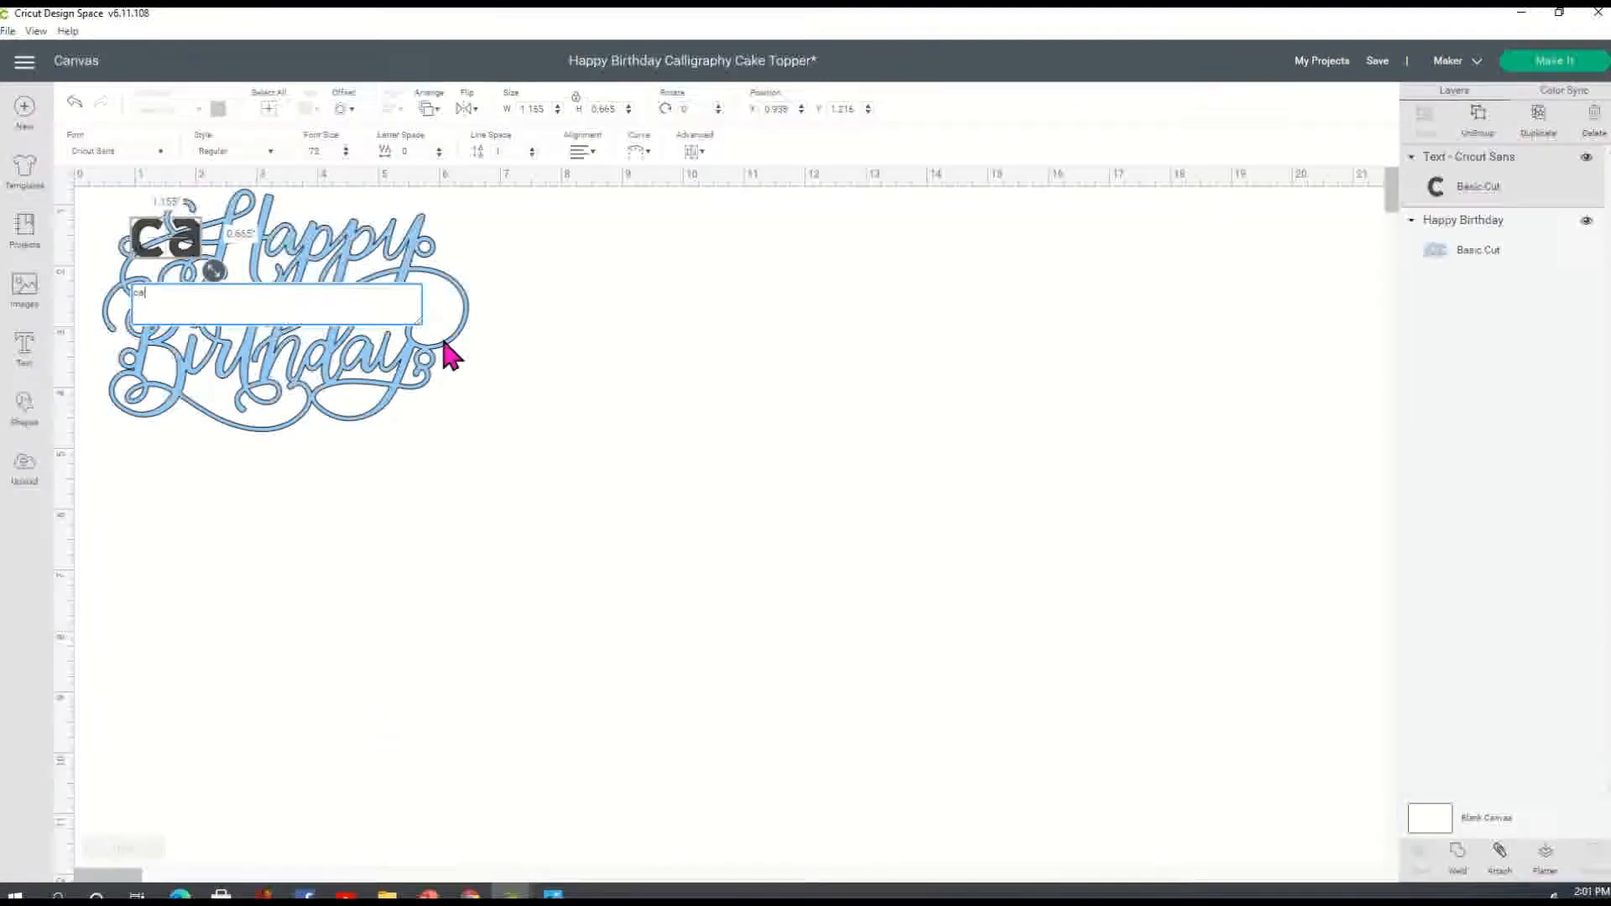
{"action": "type", "text": "Candace"}
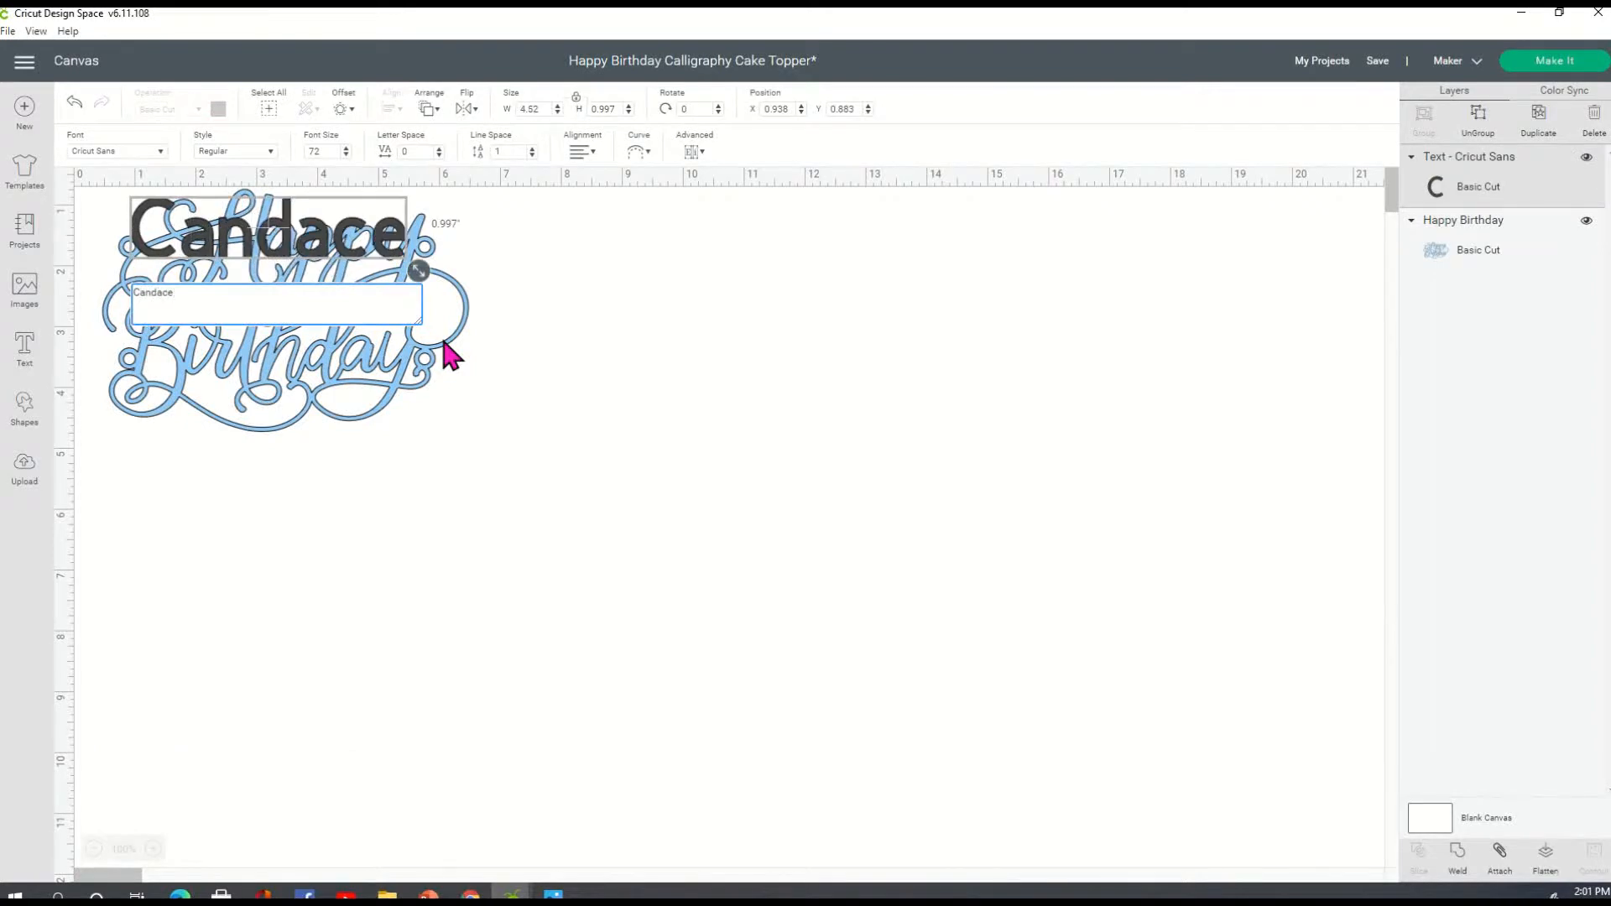
{"action": "left_click", "coordinate": [617, 359]}
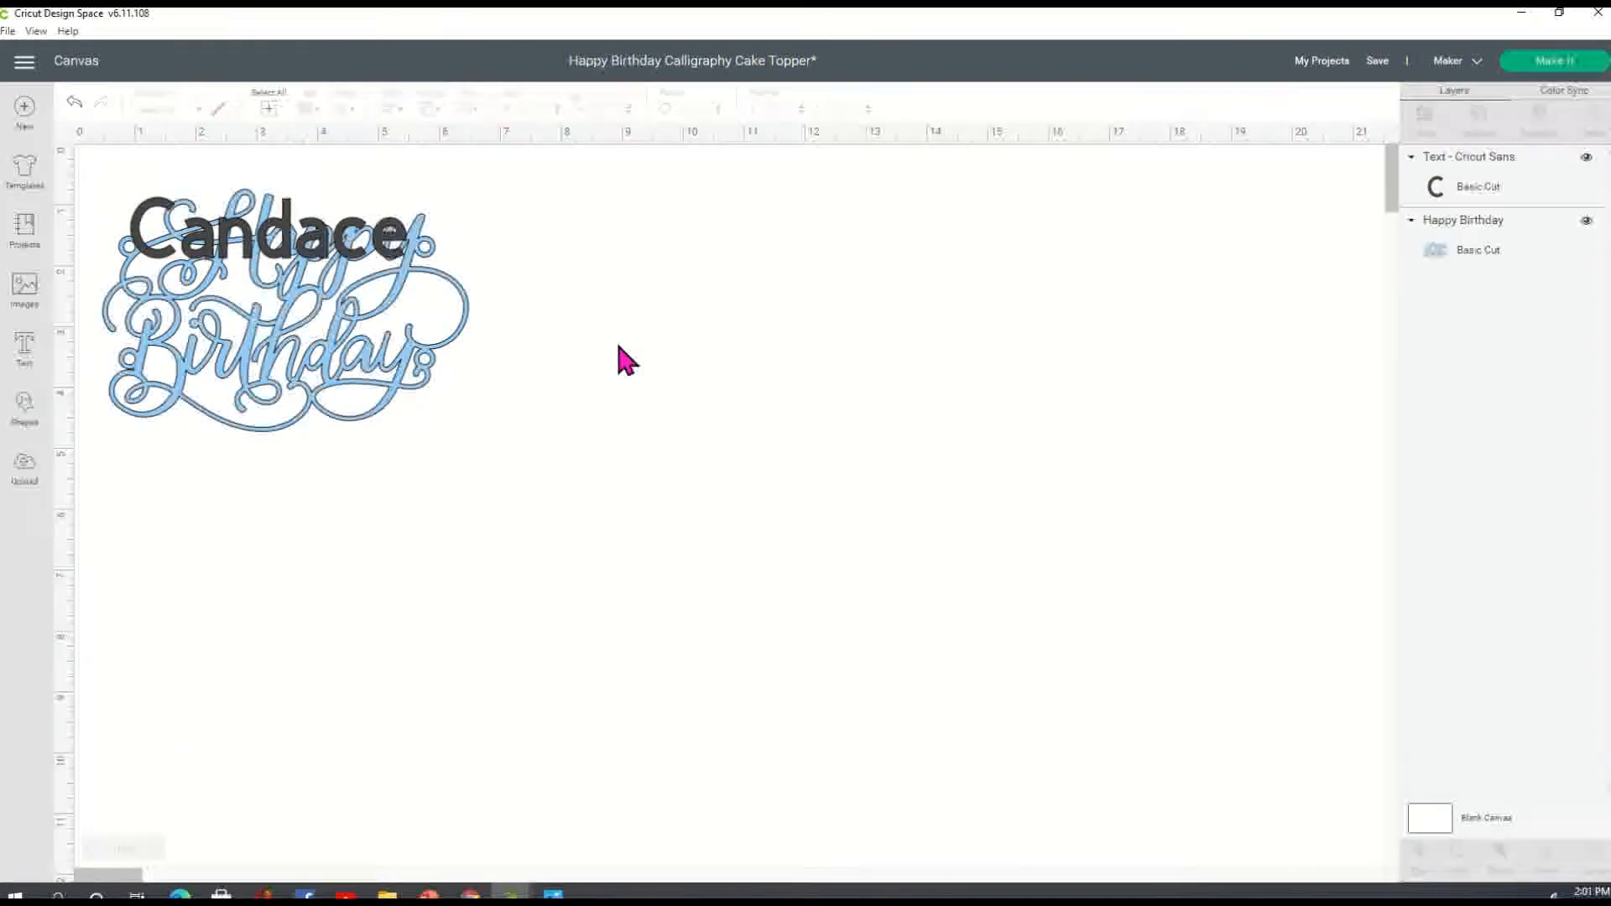
{"action": "left_click_drag", "start_coordinate": [384, 254], "coordinate": [359, 551]}
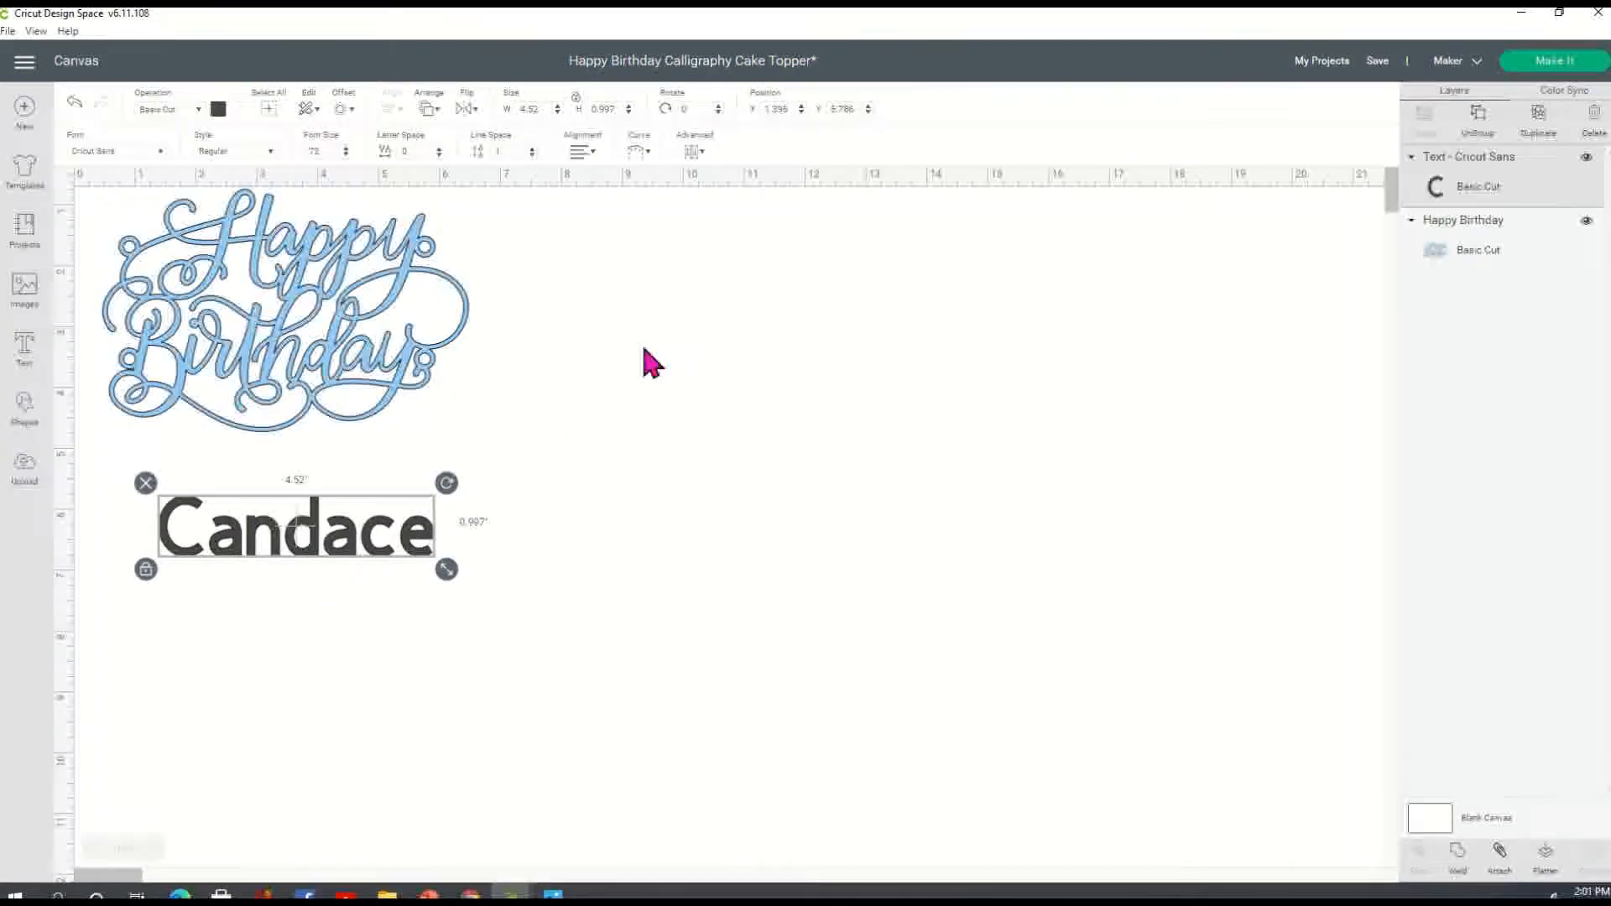
Step: Change the name's font to DTC Bikini Babe
{"action": "left_click", "coordinate": [313, 366]}
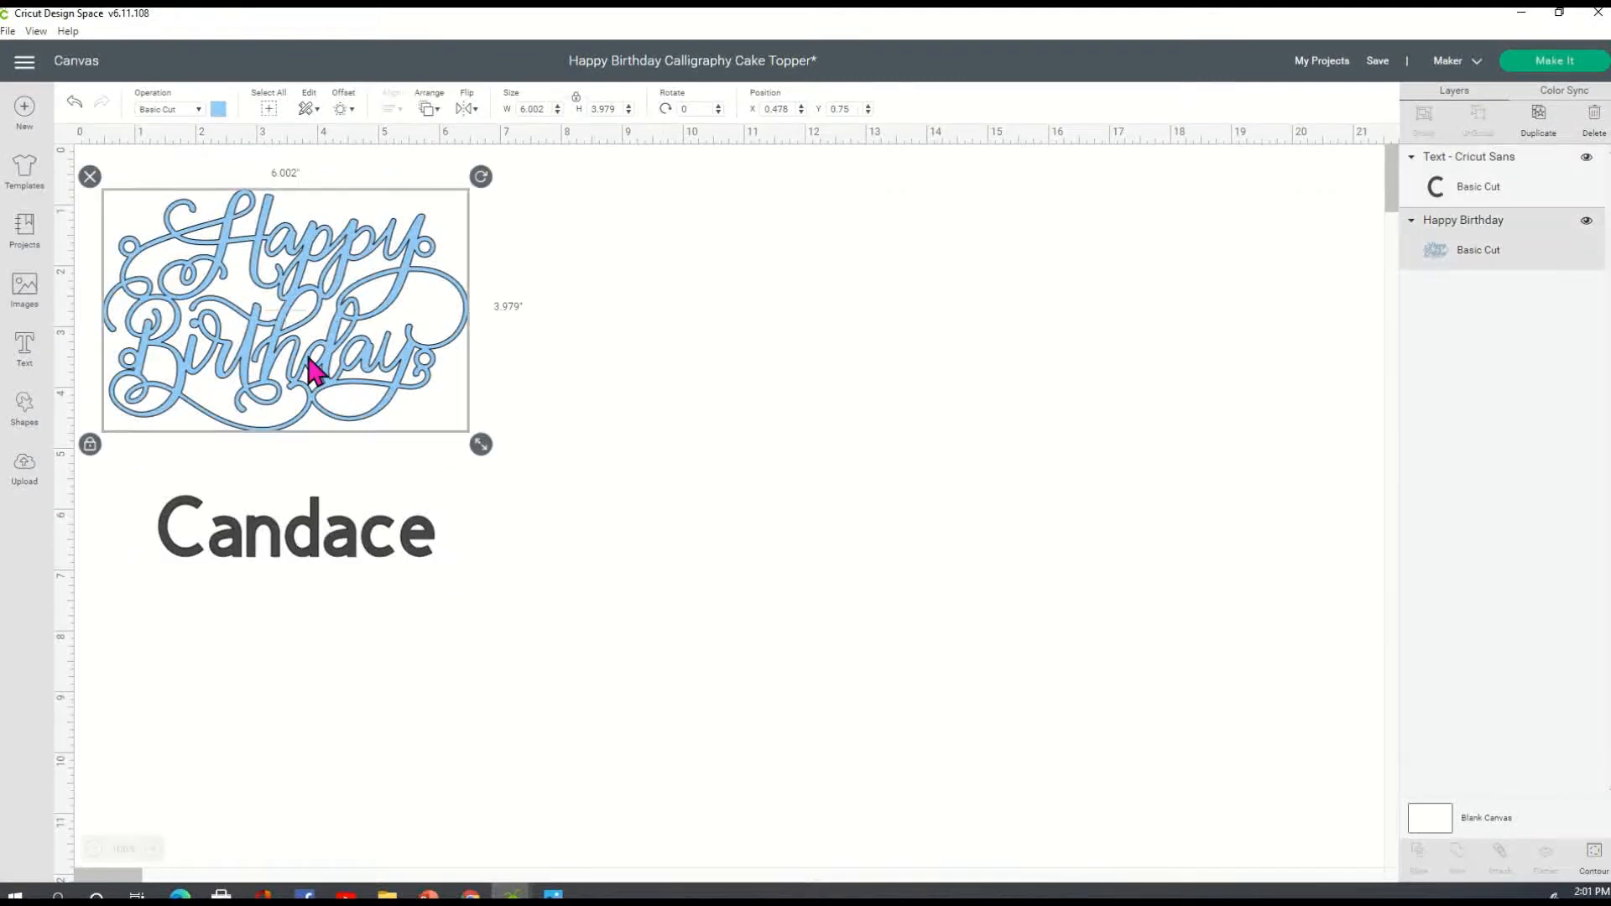
{"action": "left_click", "coordinate": [309, 311]}
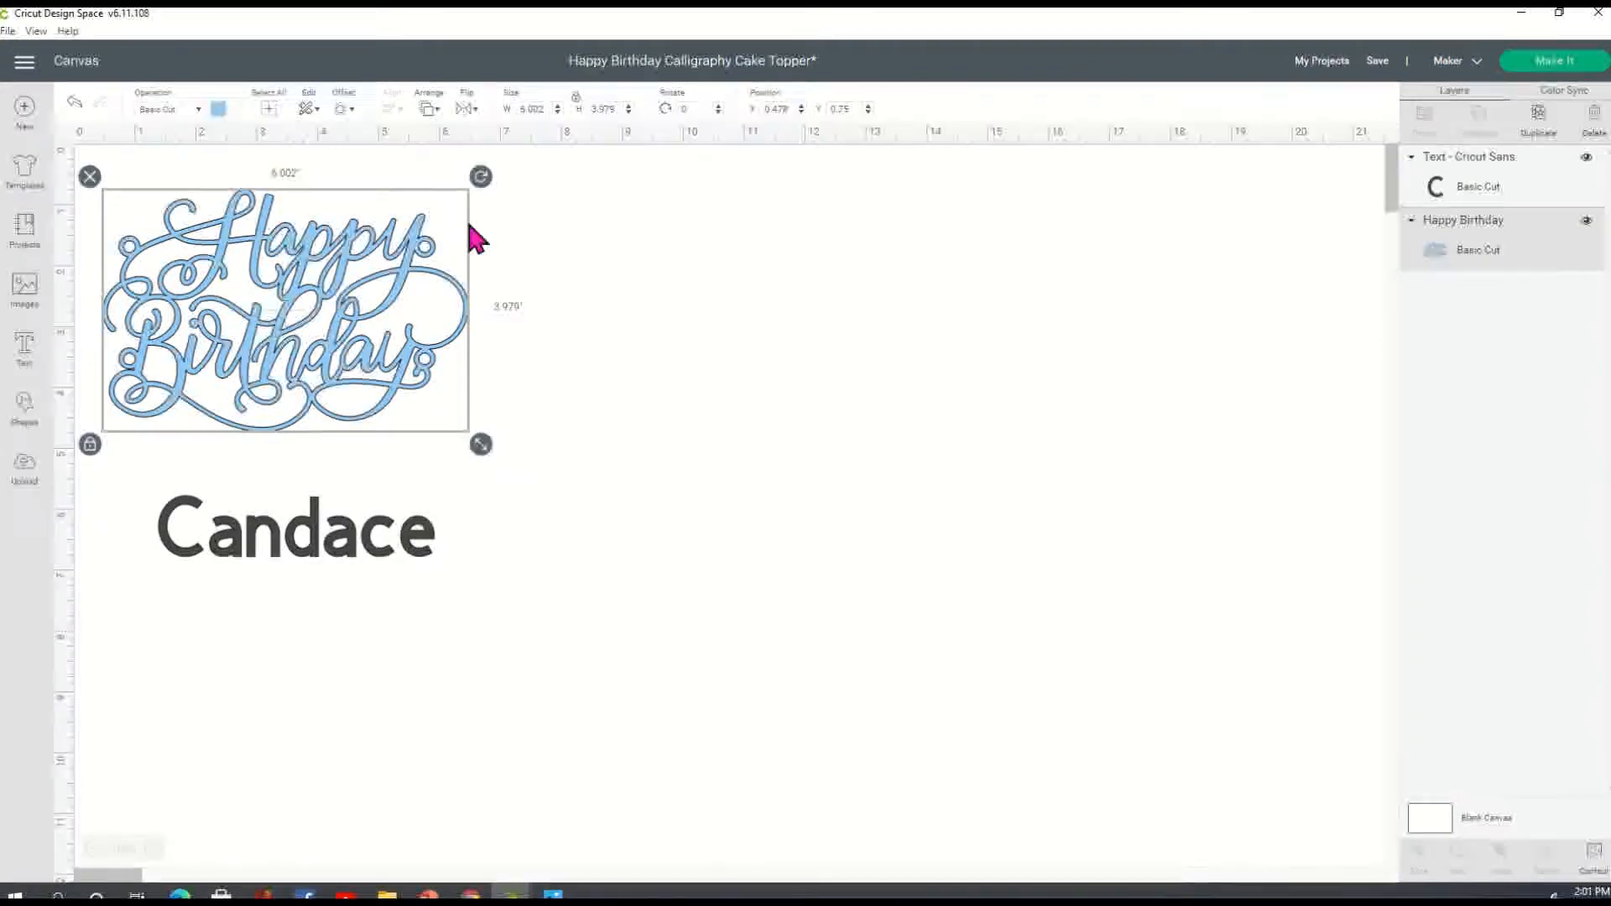
{"action": "left_click", "coordinate": [334, 554]}
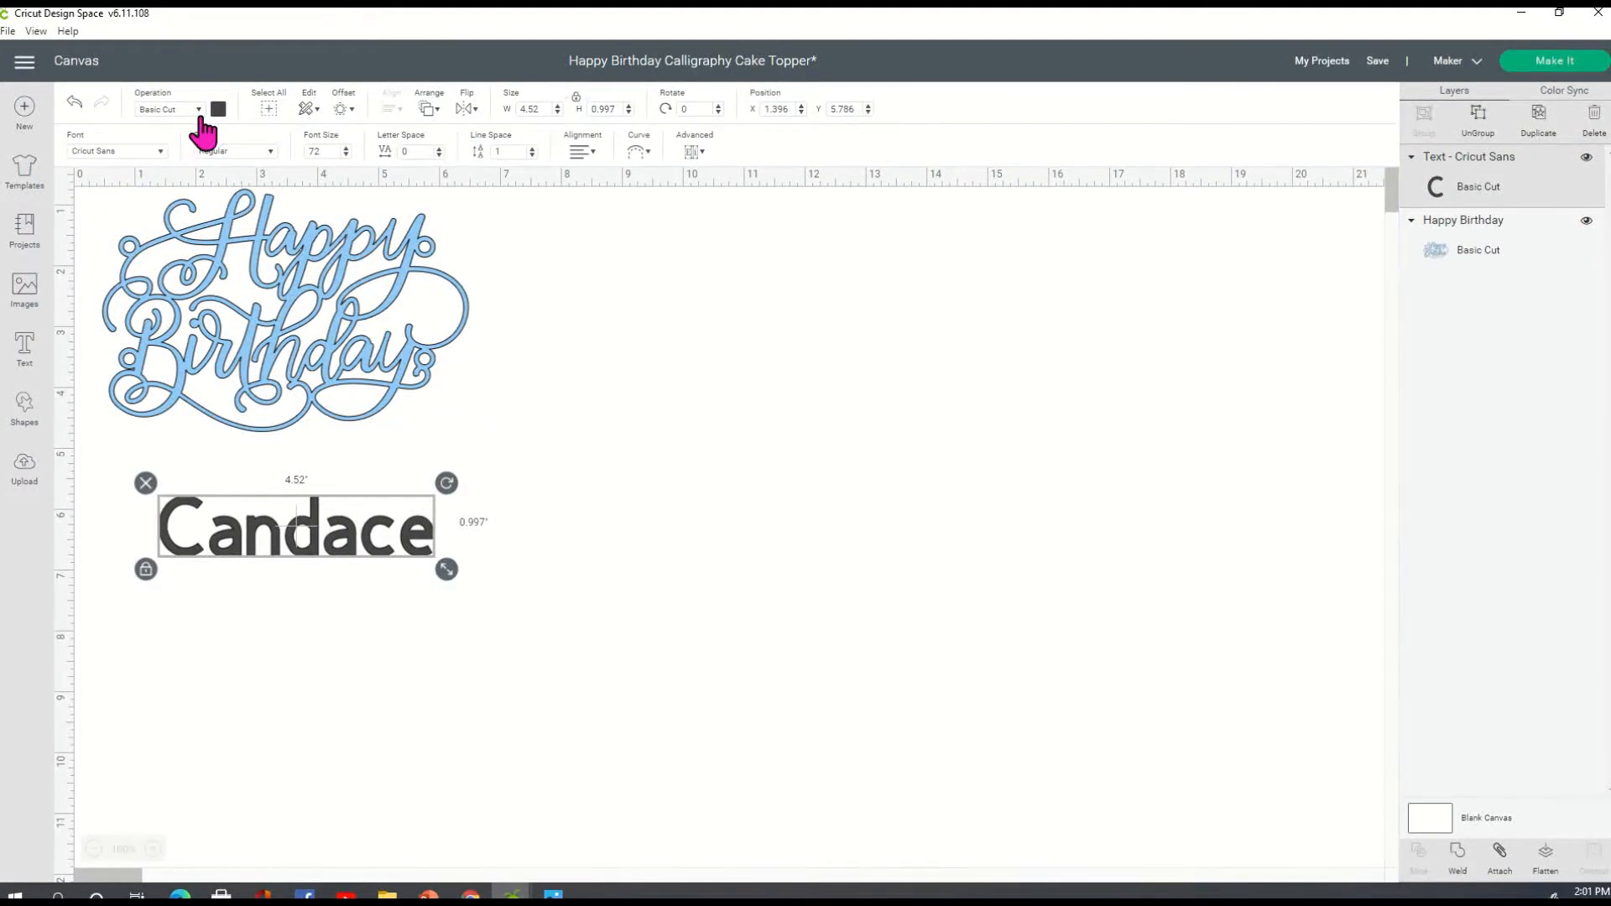
{"action": "left_click", "coordinate": [163, 152]}
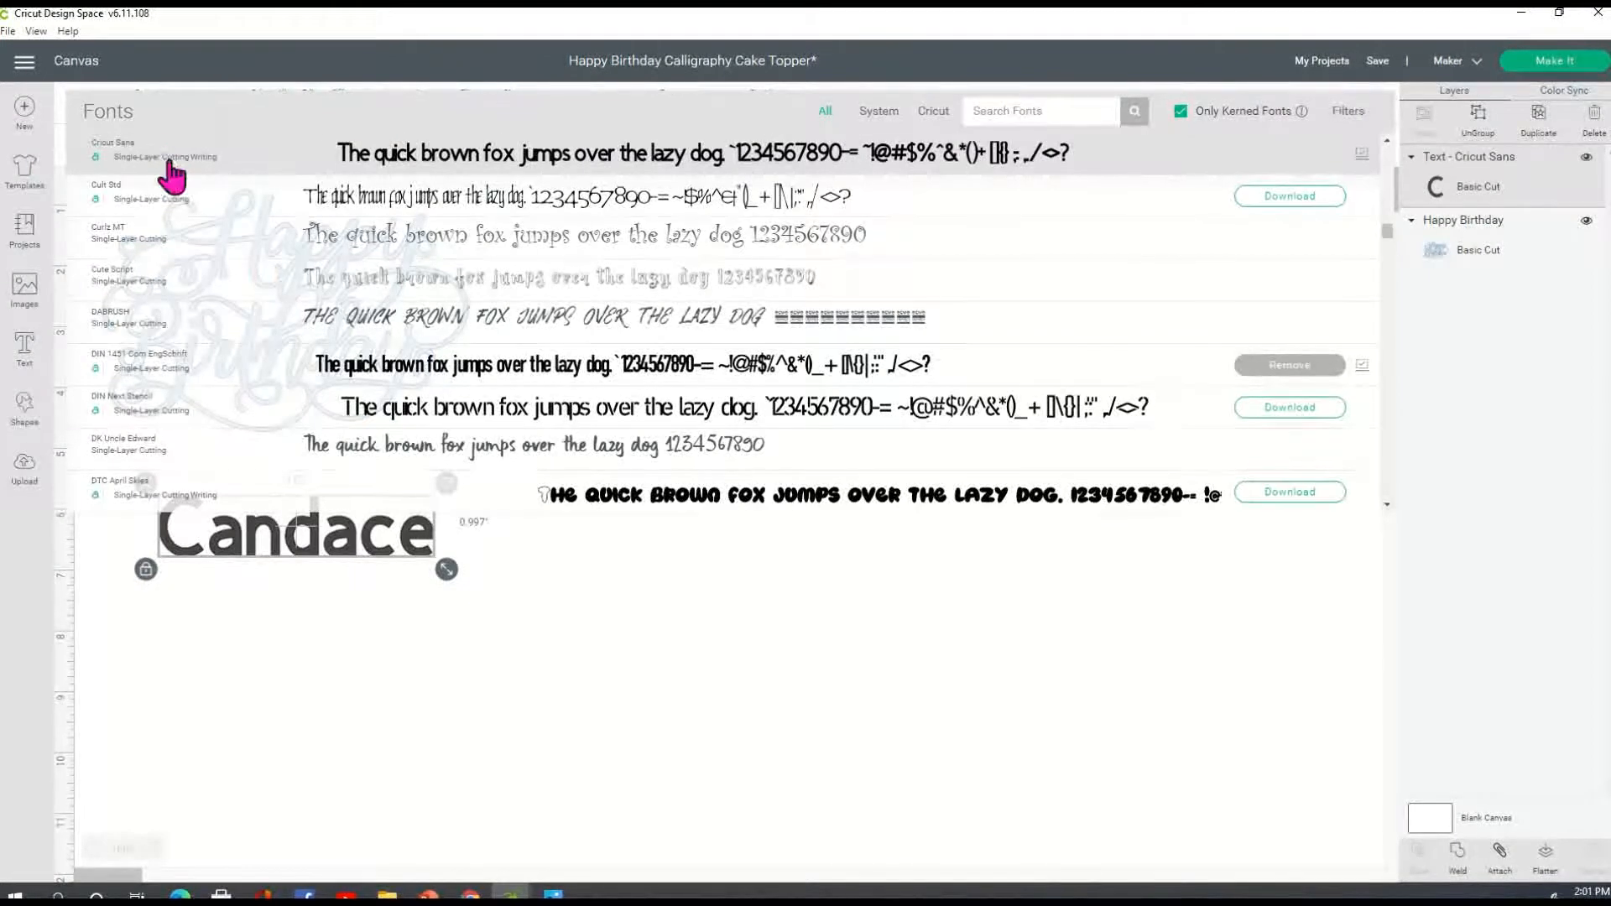
{"action": "scroll", "coordinate": [361, 361], "scroll_direction": "down", "scroll_amount": 2}
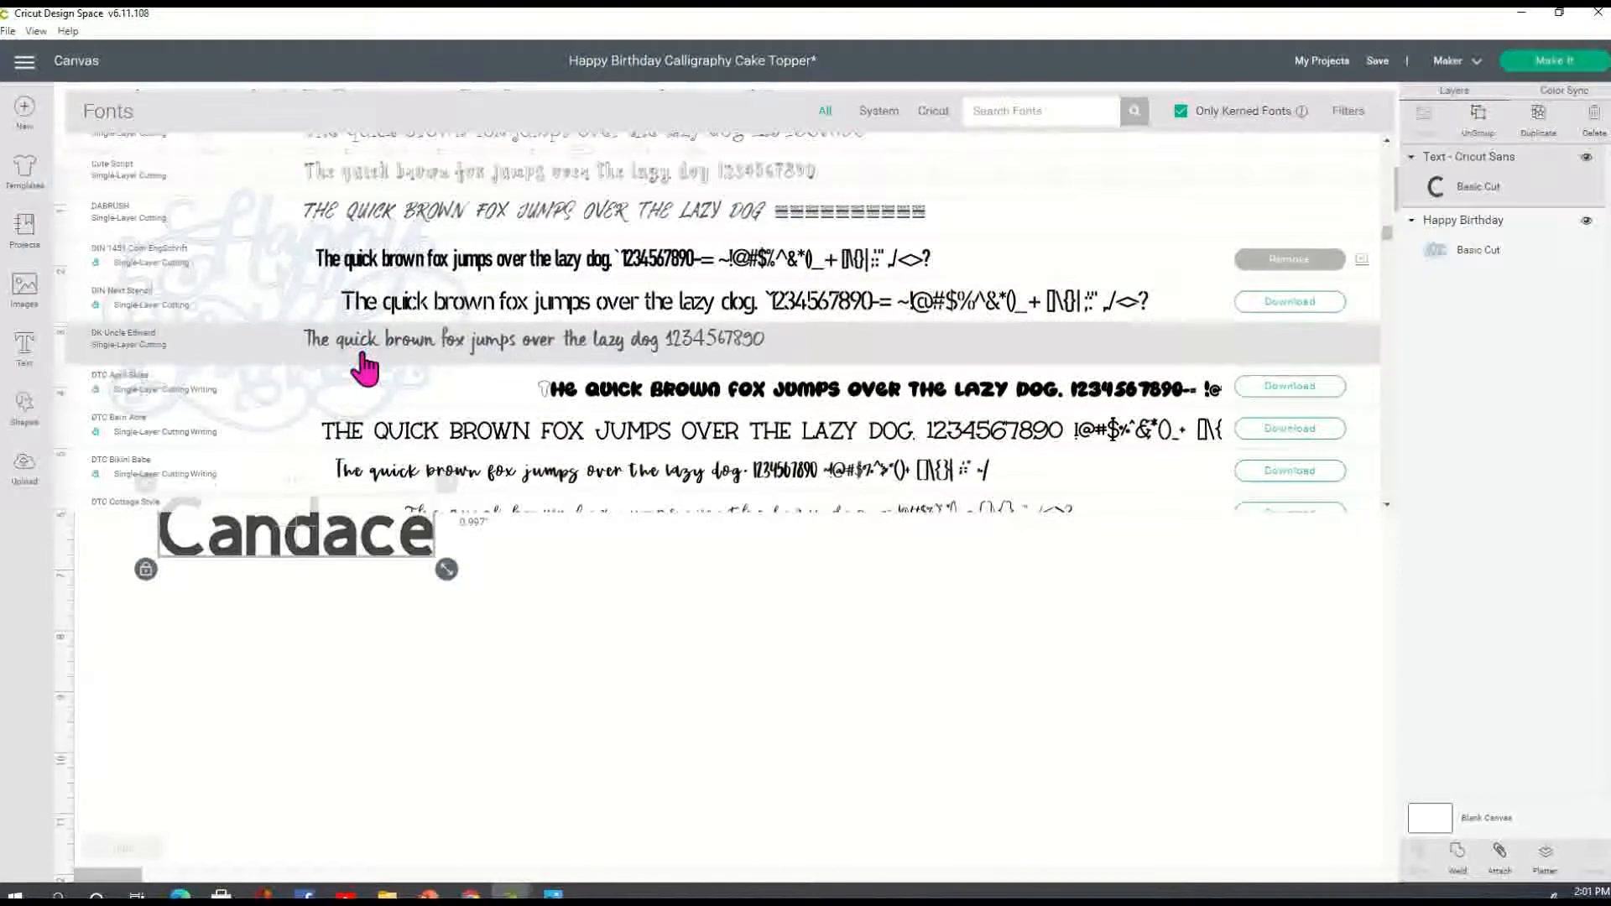
{"action": "scroll", "coordinate": [365, 367], "scroll_direction": "down", "scroll_amount": 2}
{"action": "left_click", "coordinate": [447, 395]}
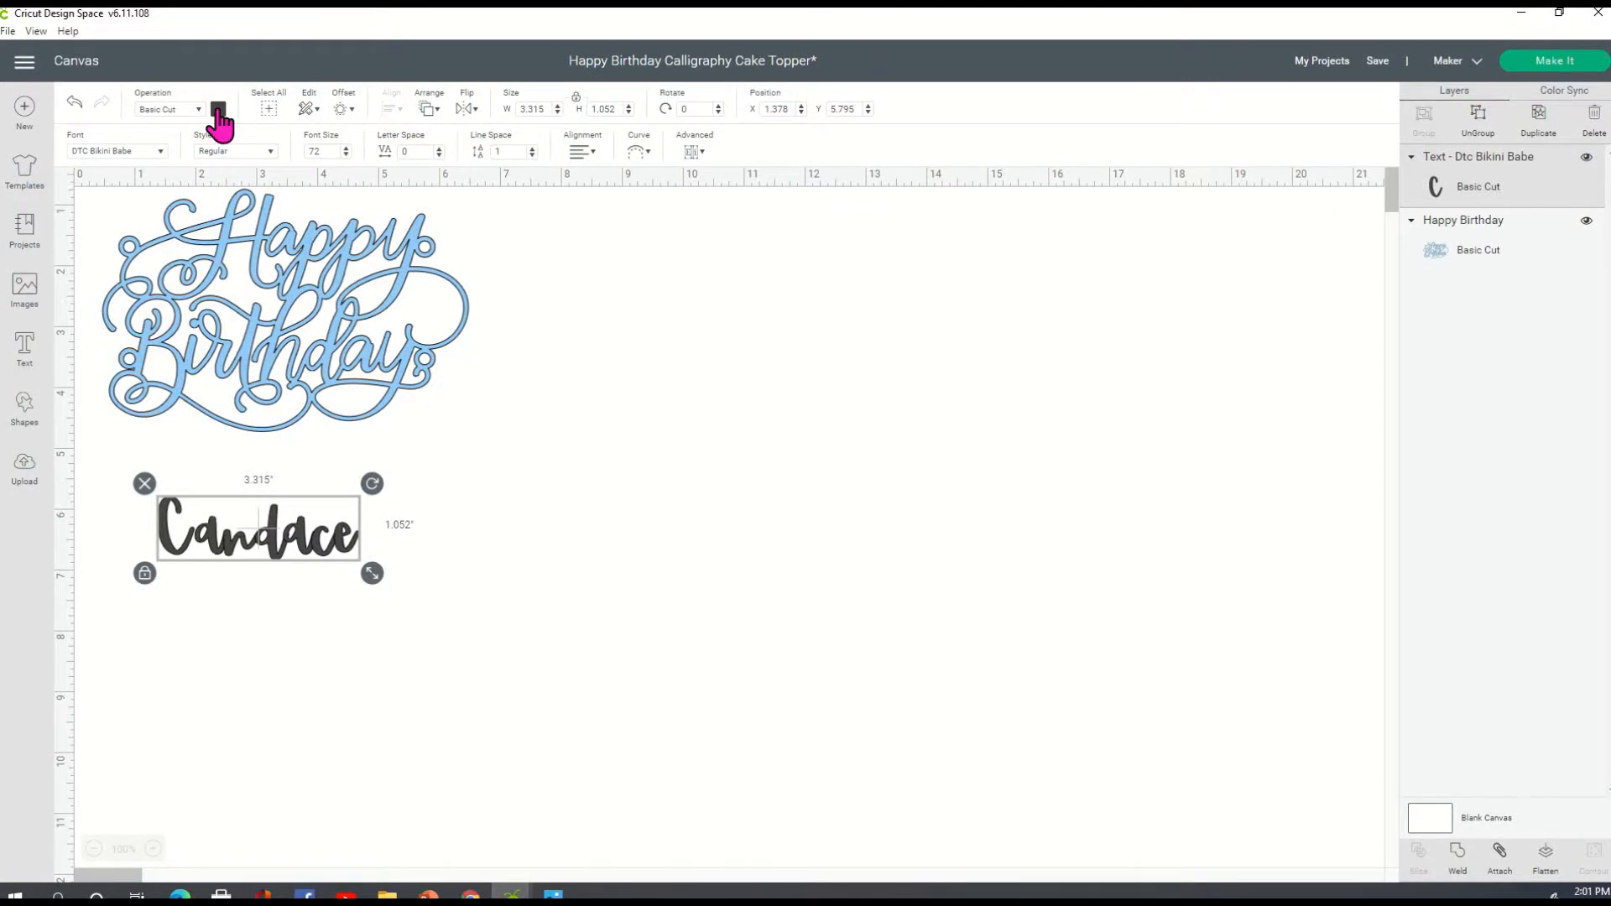
Step: Recolor the name to the design's light blue and enlarge it to about 7.47 by 2.37 inches
{"action": "left_click", "coordinate": [218, 110]}
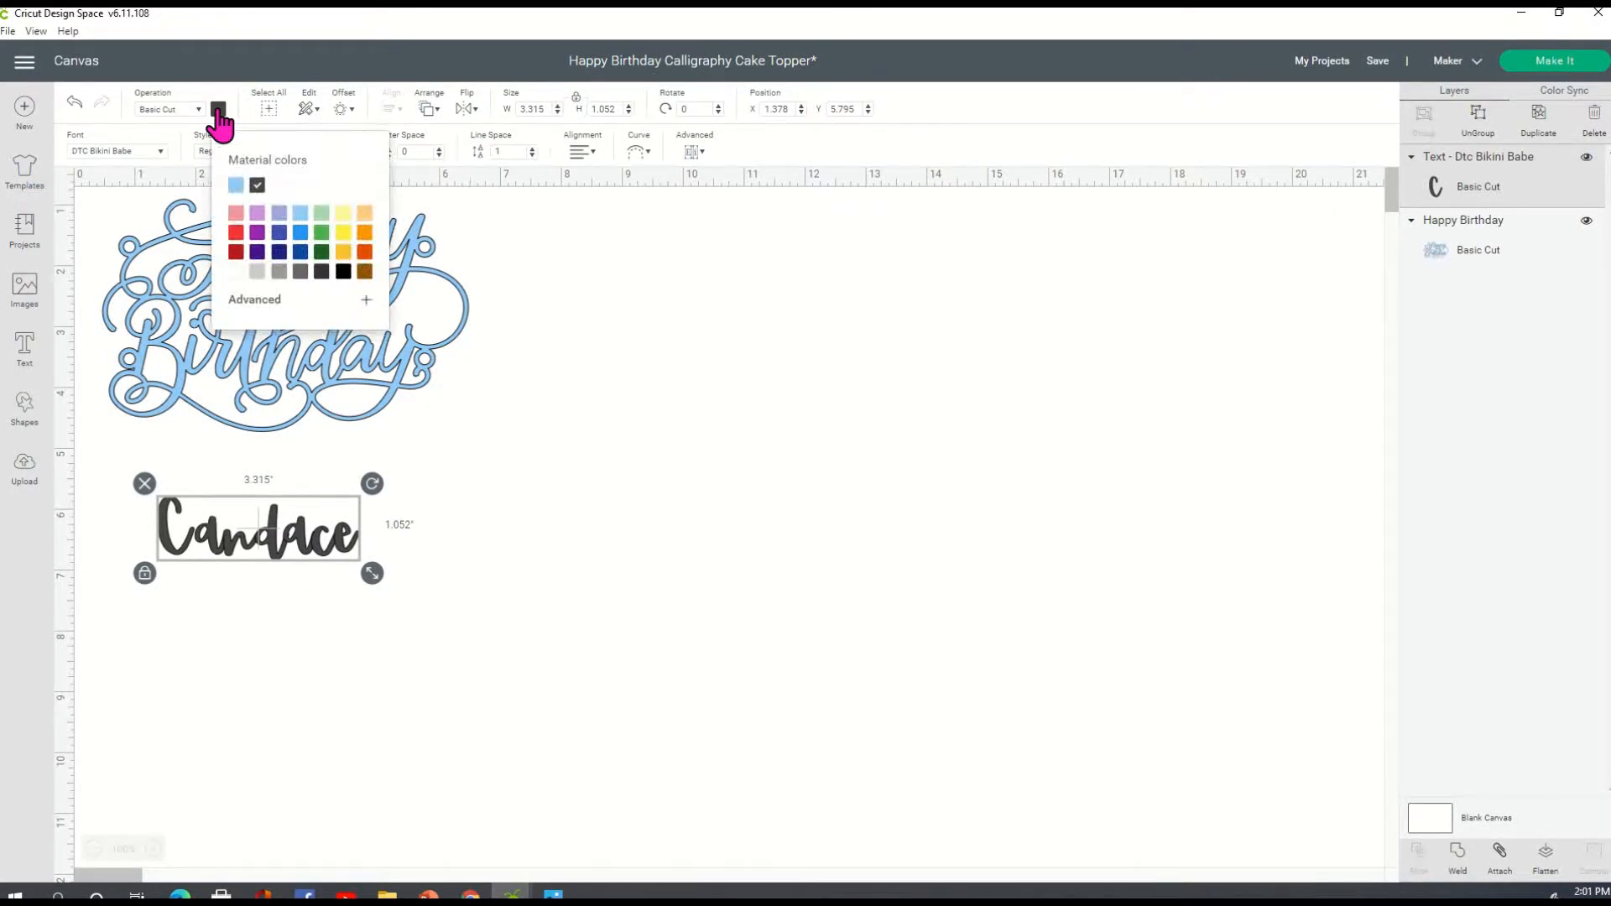
{"action": "left_click", "coordinate": [236, 195]}
{"action": "left_click", "coordinate": [505, 541]}
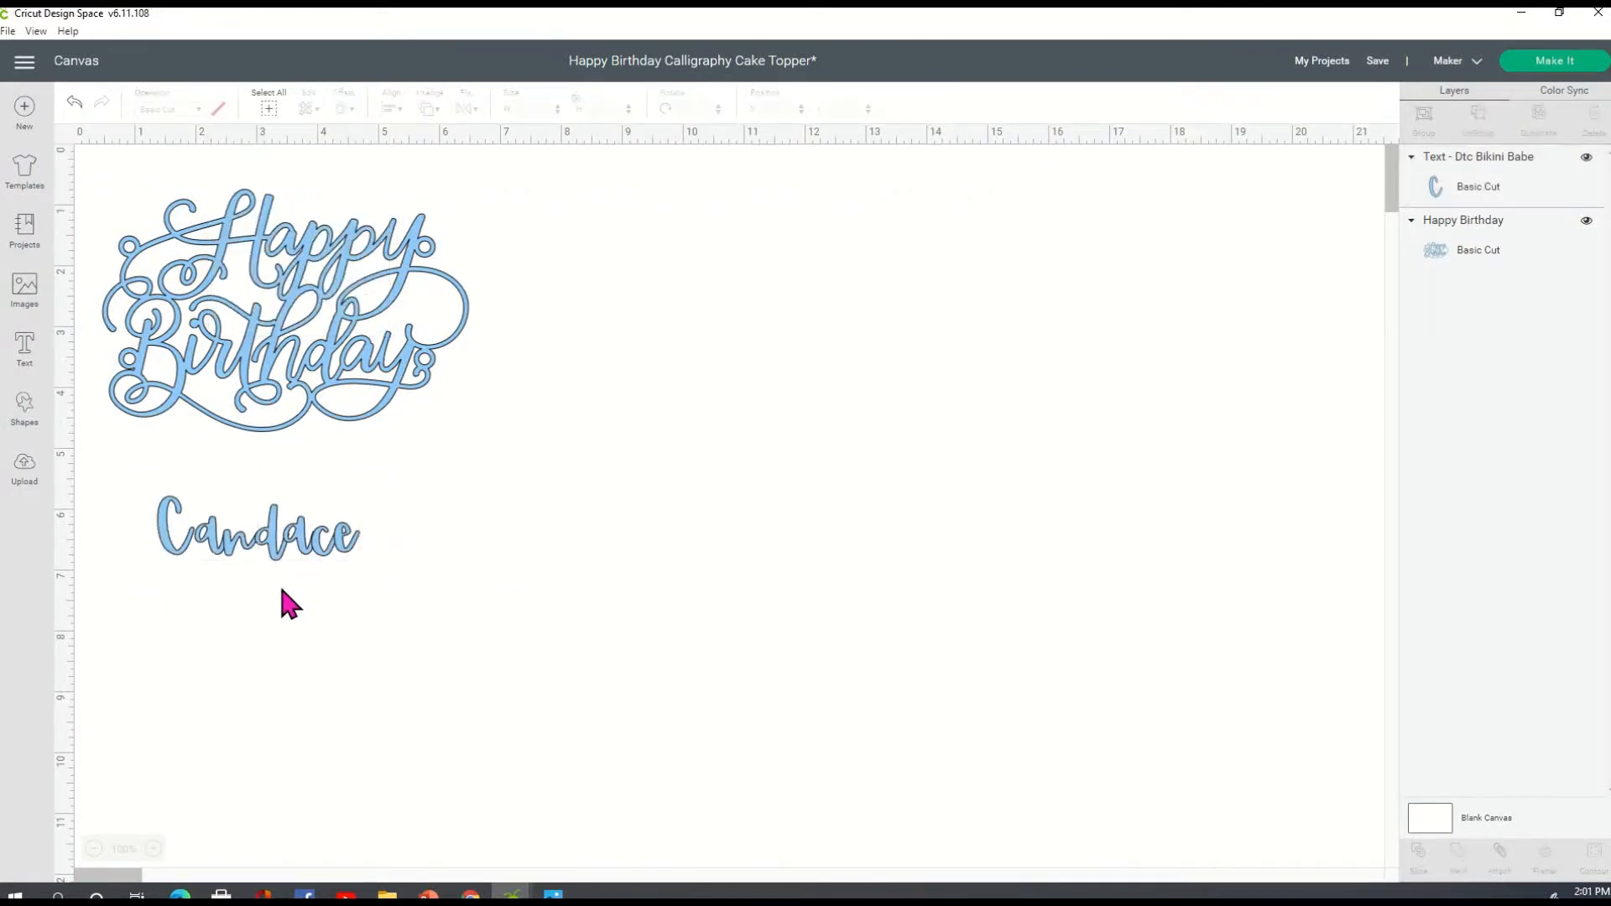
{"action": "left_click", "coordinate": [336, 550]}
{"action": "left_click_drag", "start_coordinate": [366, 575], "coordinate": [521, 641]}
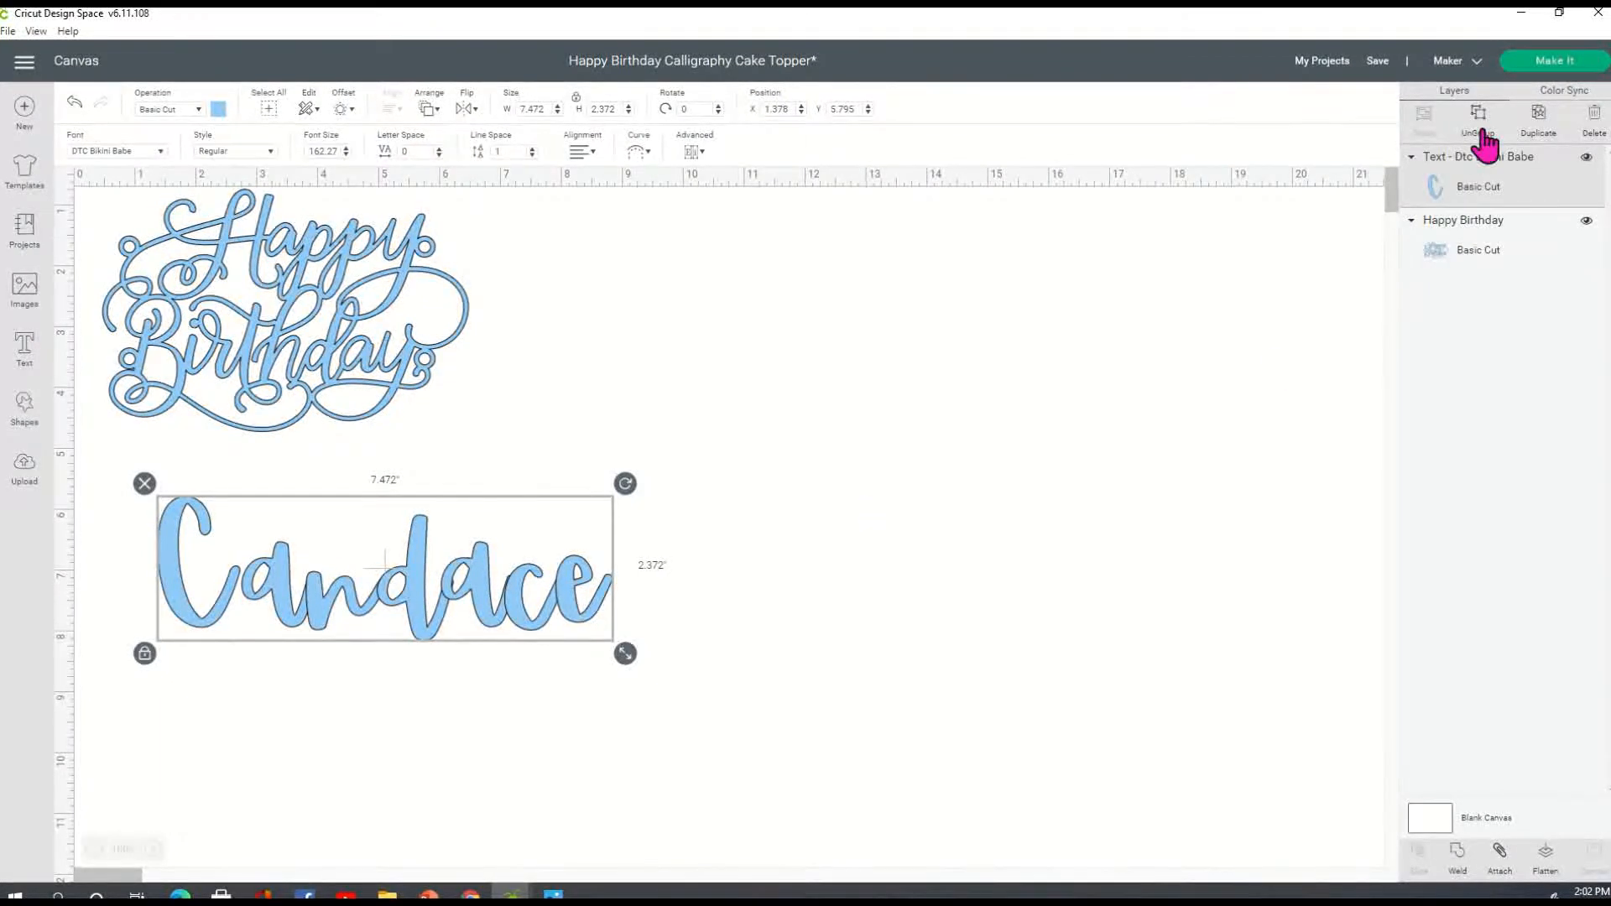
Step: Set the name's line spacing to 1.5 and its letter spacing to -0.4 so the letters overlap
{"action": "left_click", "coordinate": [532, 148]}
{"action": "left_click", "coordinate": [438, 149]}
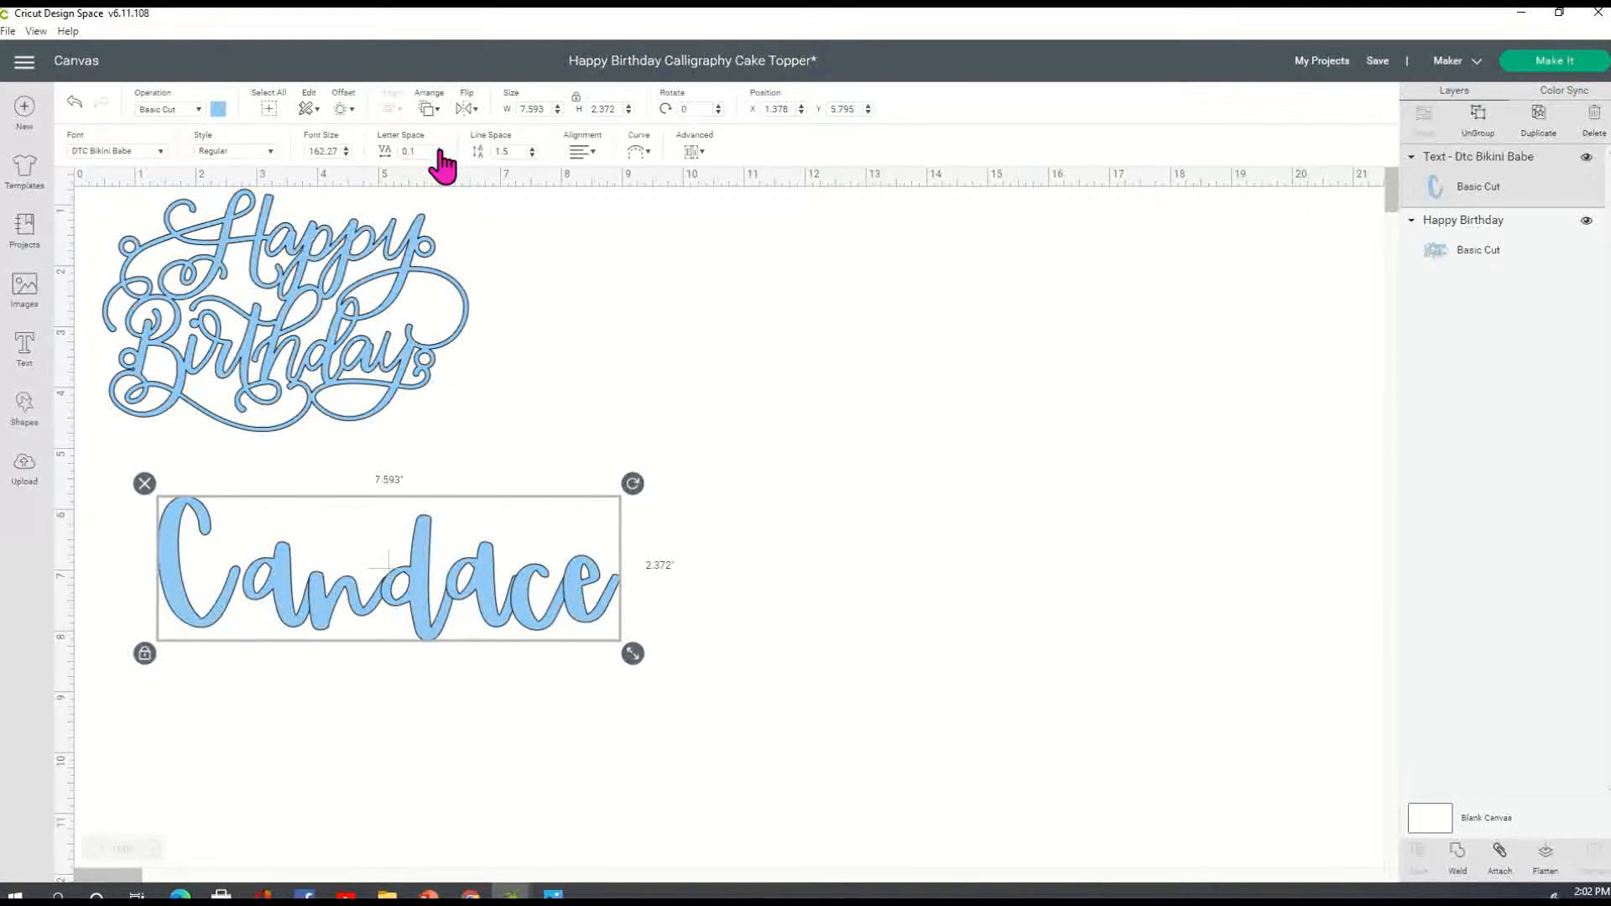
{"action": "left_click", "coordinate": [438, 148]}
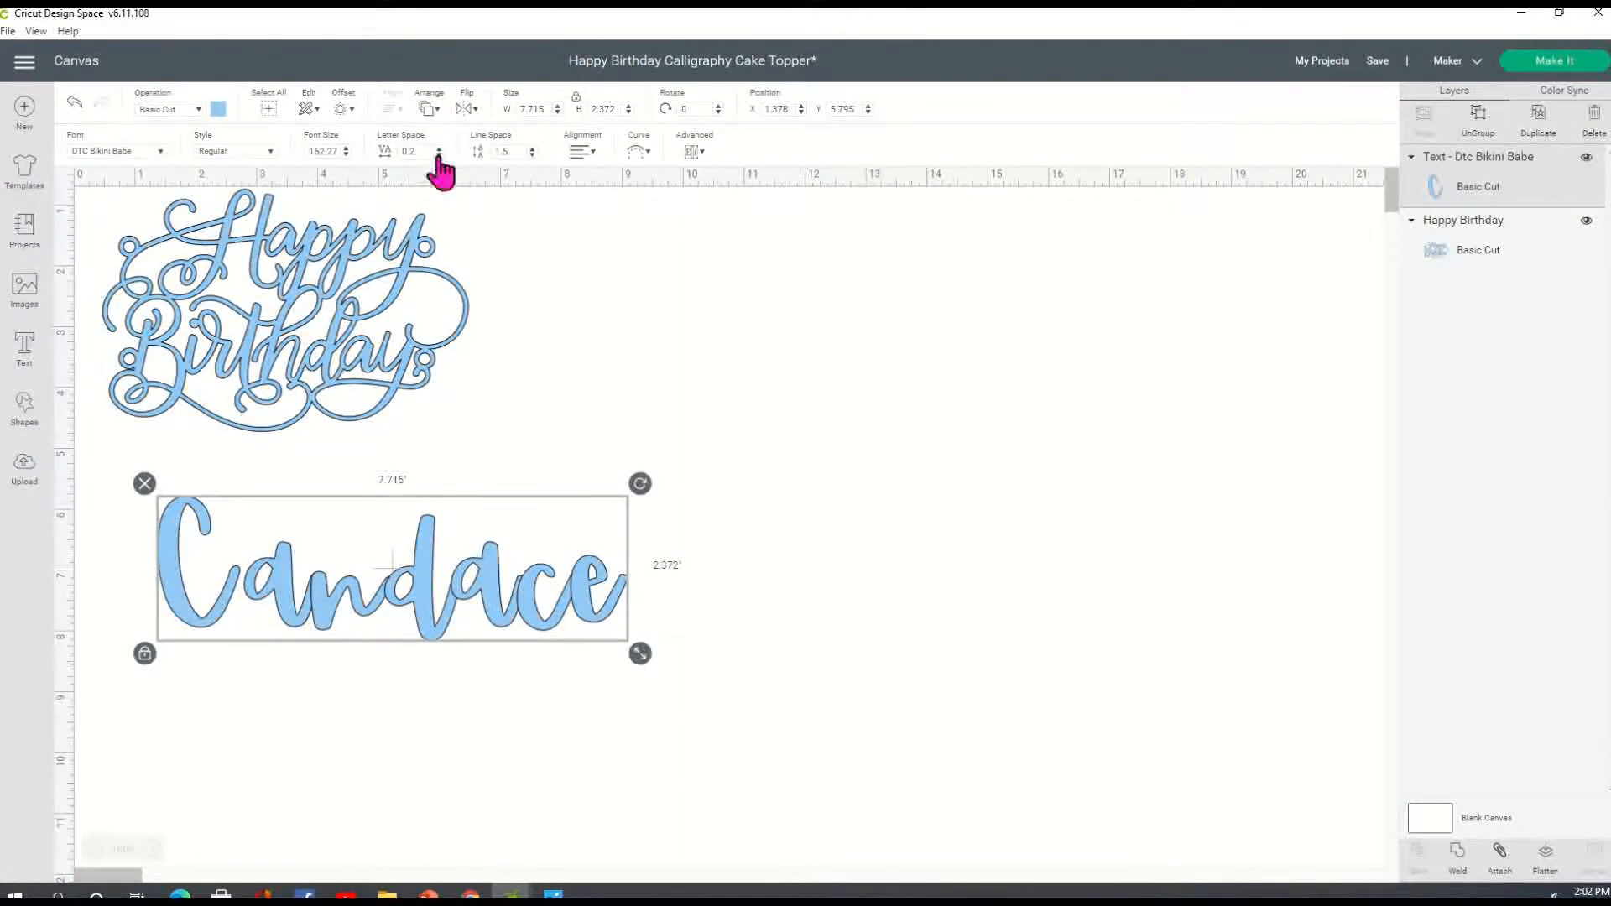
{"action": "left_click", "coordinate": [438, 155]}
{"action": "left_click", "coordinate": [438, 154]}
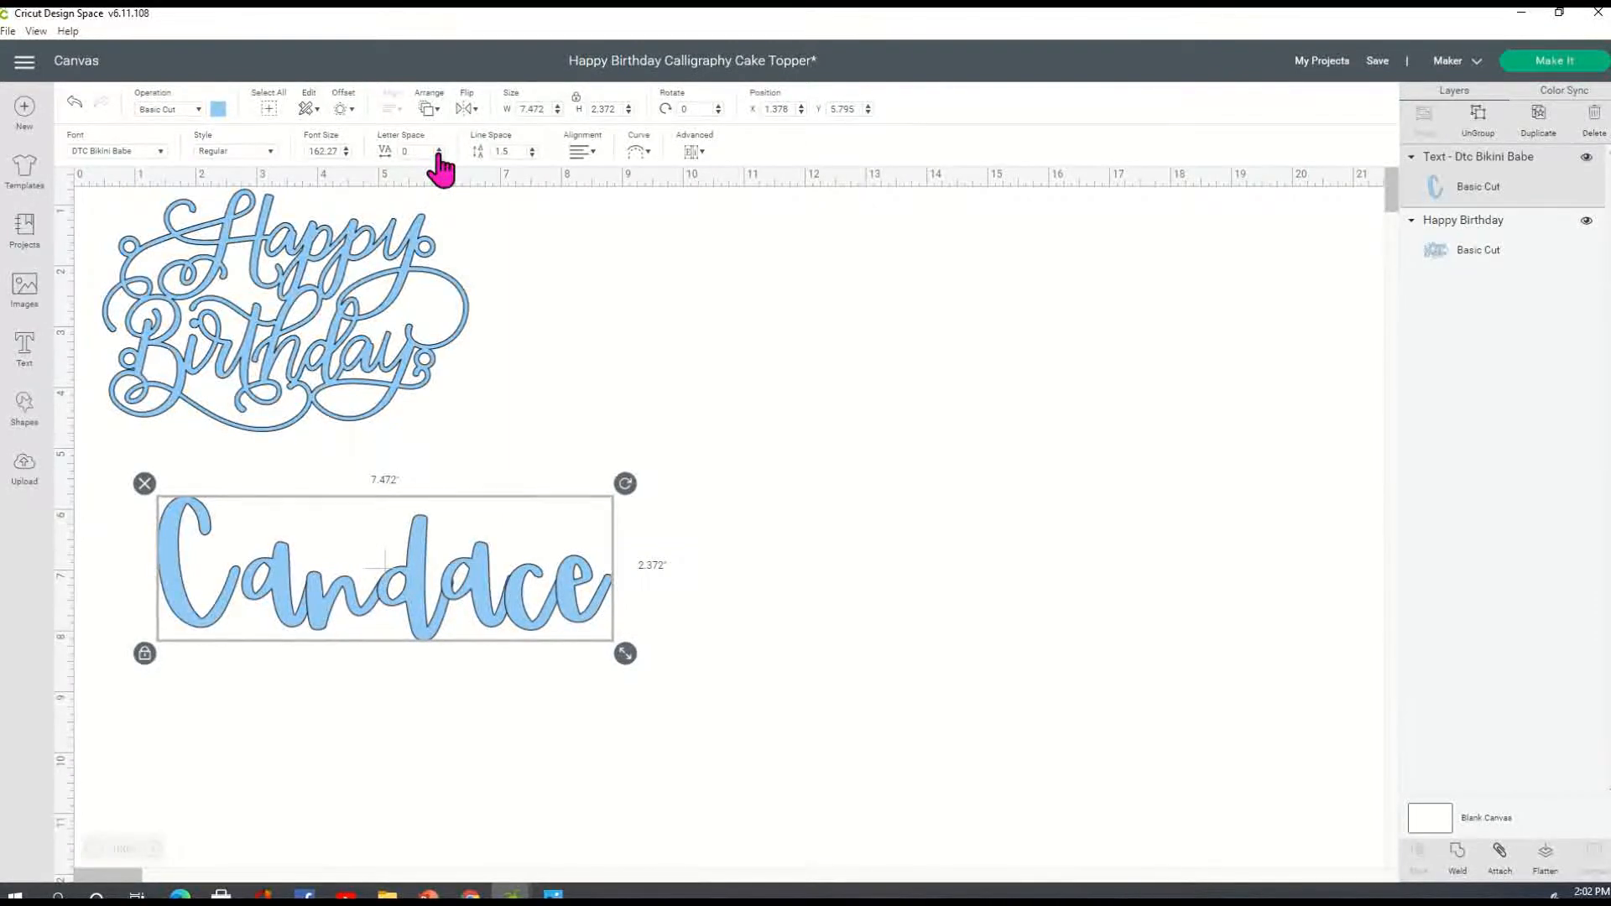
{"action": "left_click", "coordinate": [438, 154]}
{"action": "left_click", "coordinate": [438, 155]}
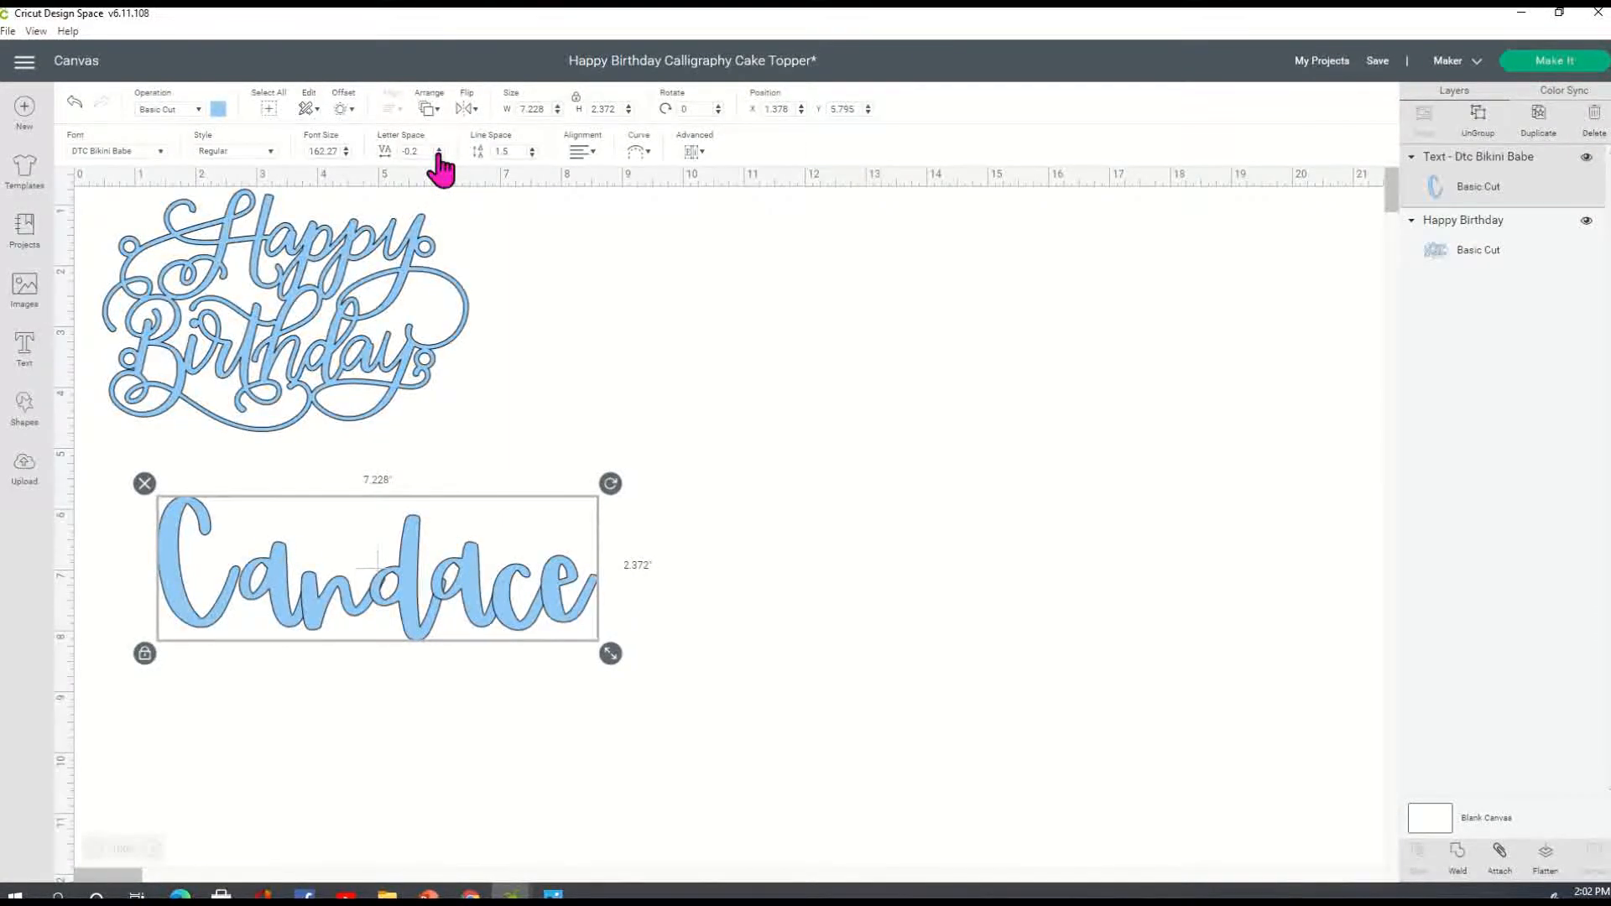
{"action": "left_click", "coordinate": [438, 154]}
{"action": "left_click", "coordinate": [438, 154]}
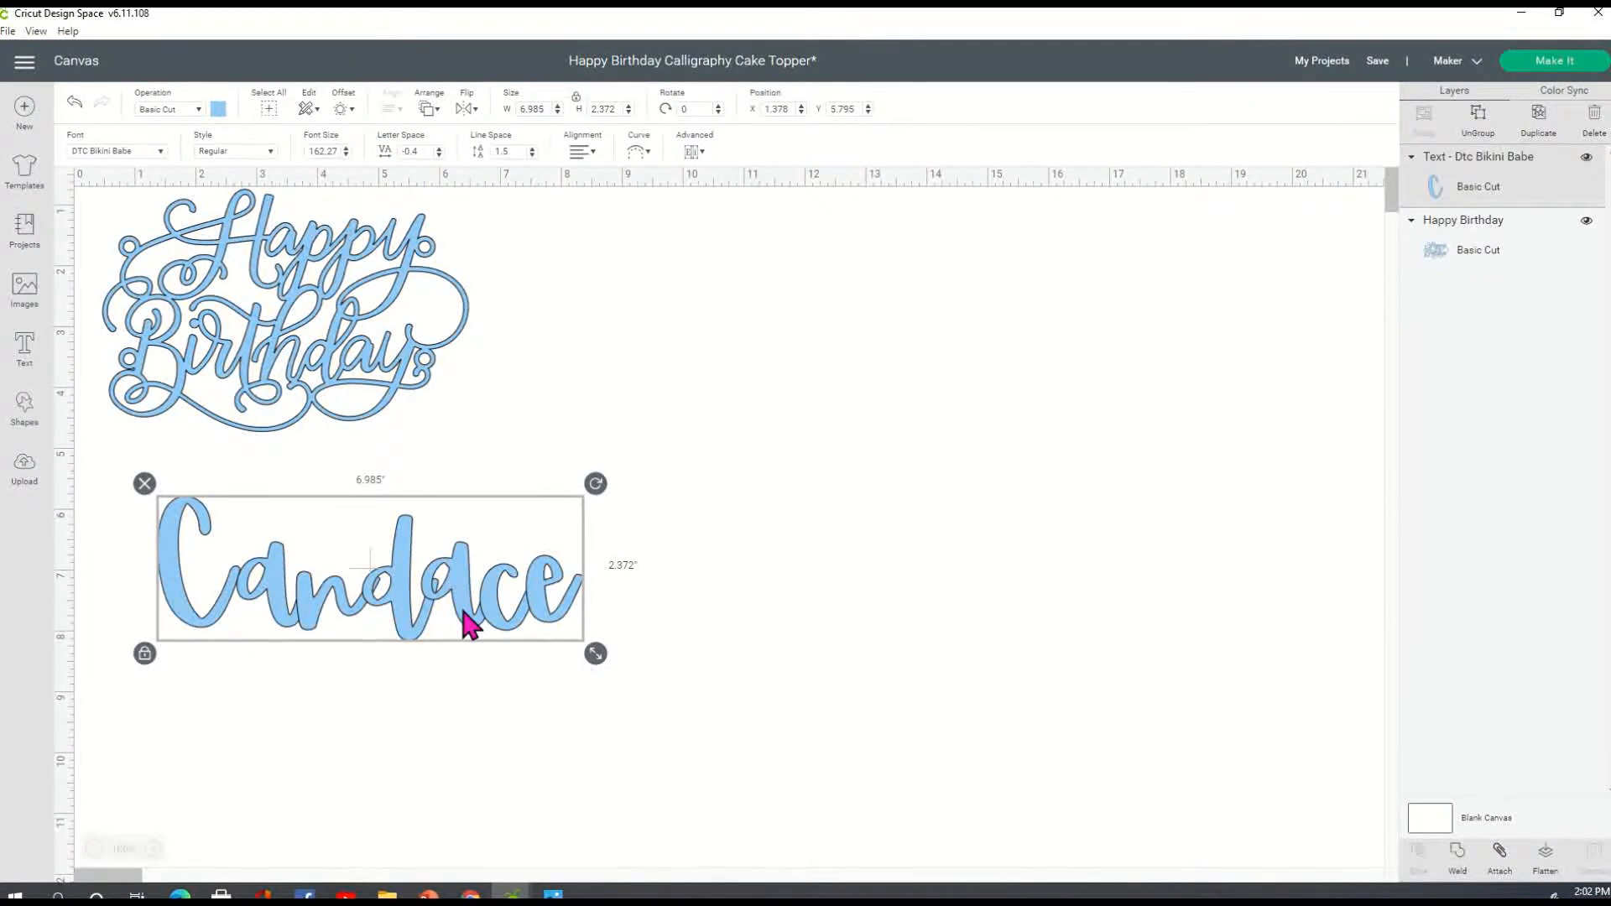
{"action": "left_click", "coordinate": [292, 755]}
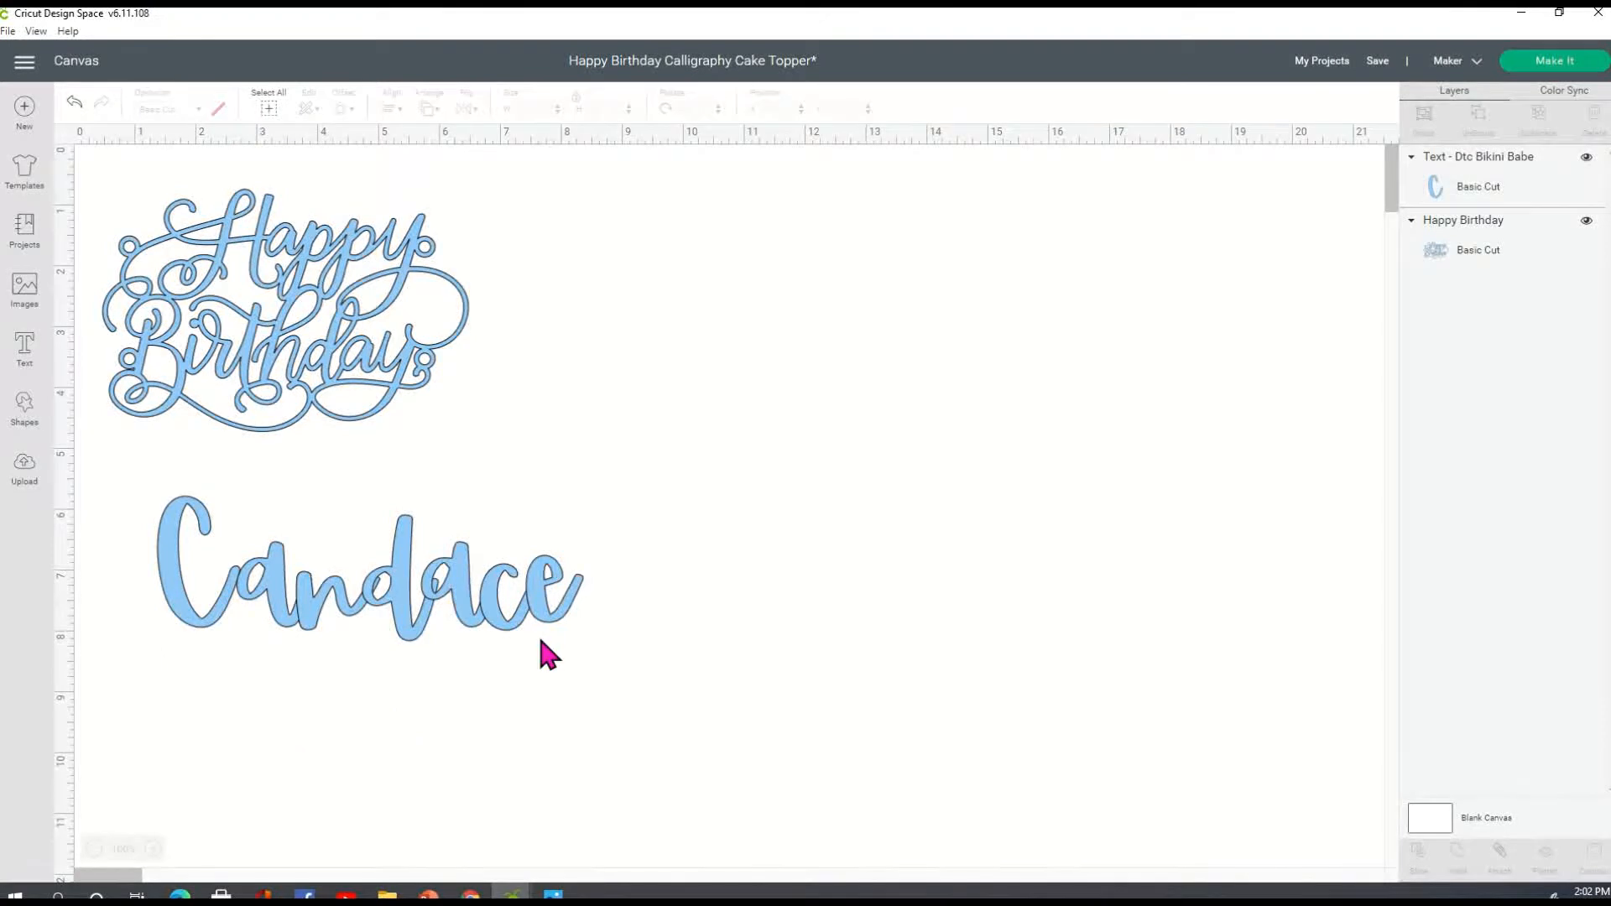
Step: Shrink the name to fit the design's width and place it directly beneath the Happy Birthday lettering
{"action": "left_click", "coordinate": [550, 633]}
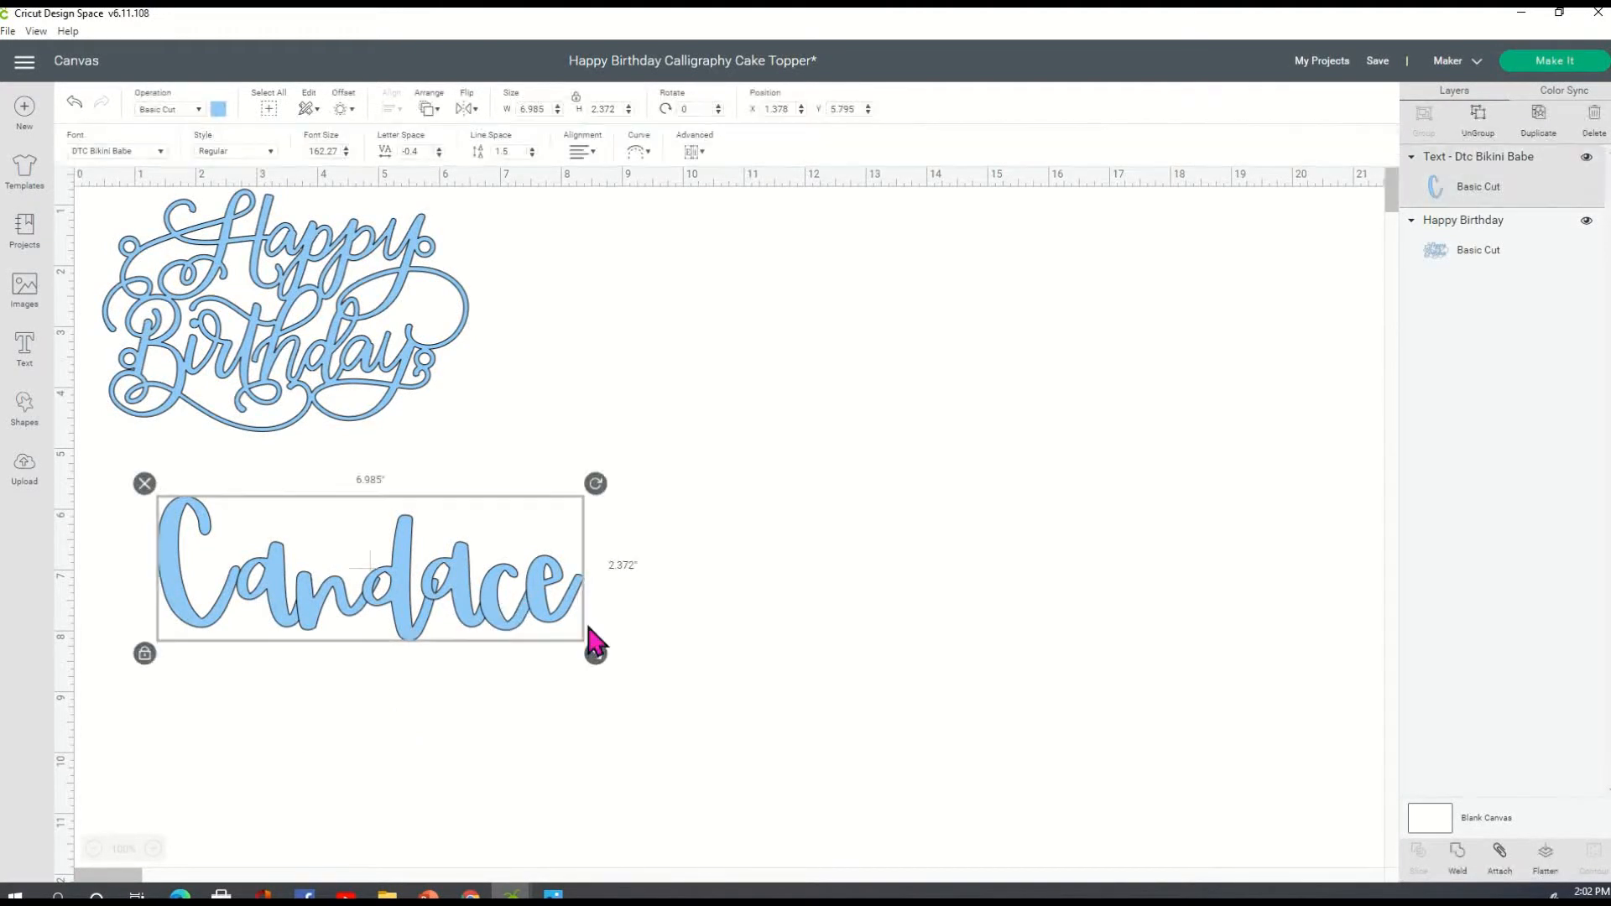
{"action": "left_click_drag", "start_coordinate": [594, 659], "coordinate": [411, 501]}
{"action": "left_click", "coordinate": [618, 495]}
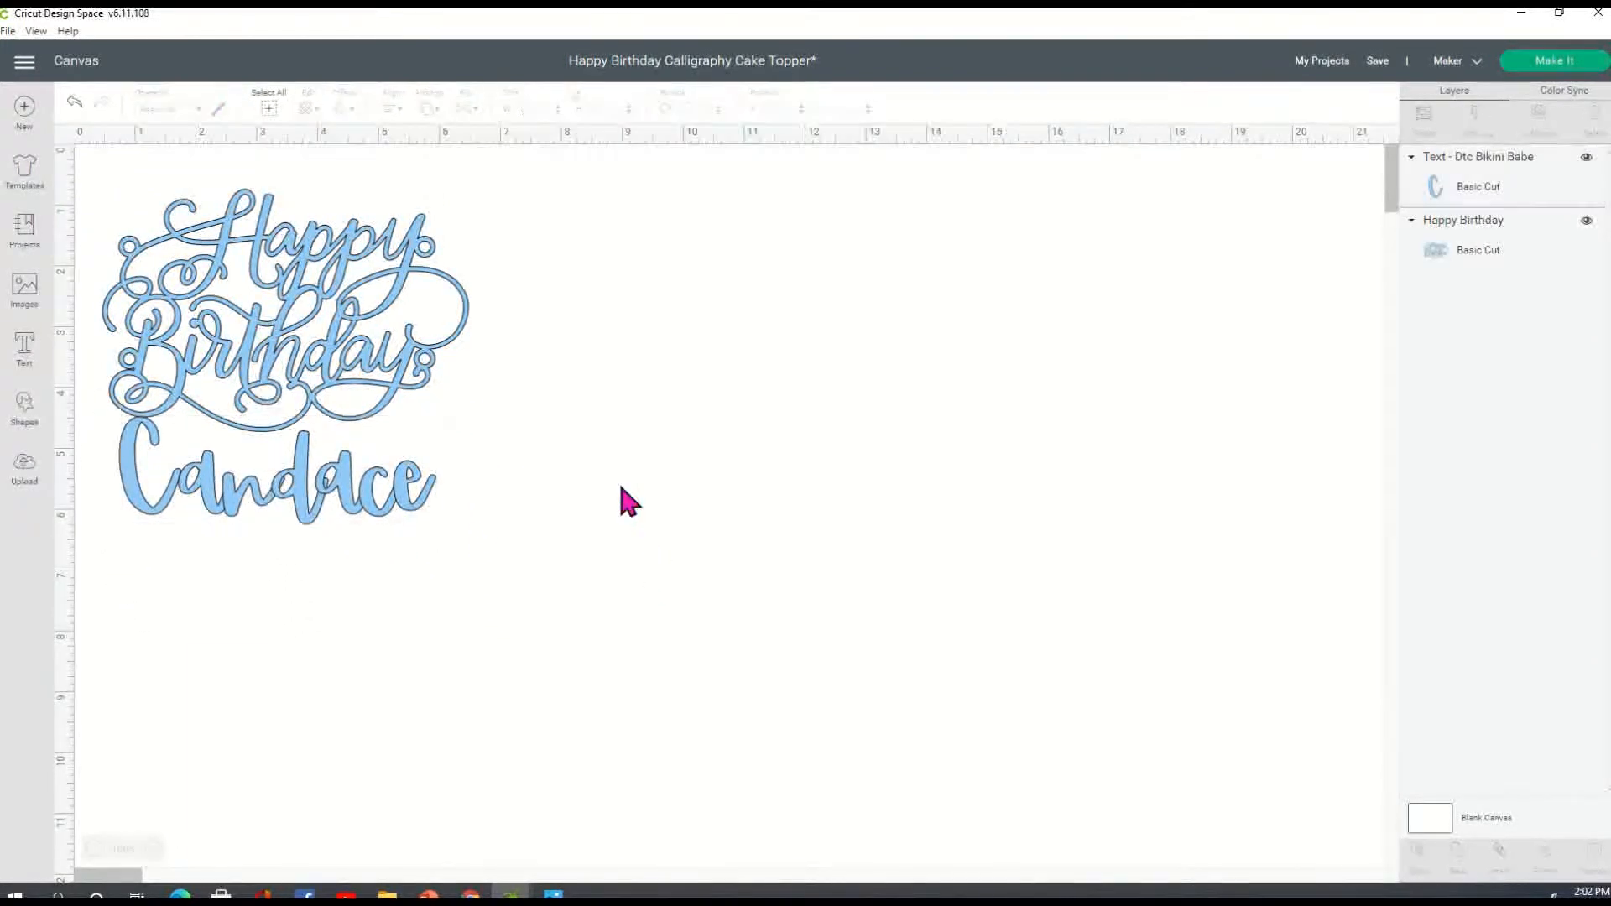
Step: Rotate the name slightly counterclockwise and move it up so it overlaps the lower swirls of the Happy Birthday design
{"action": "left_click", "coordinate": [413, 497]}
{"action": "left_click_drag", "start_coordinate": [451, 409], "coordinate": [449, 386]}
{"action": "left_click_drag", "start_coordinate": [388, 500], "coordinate": [407, 476]}
{"action": "left_click", "coordinate": [625, 541]}
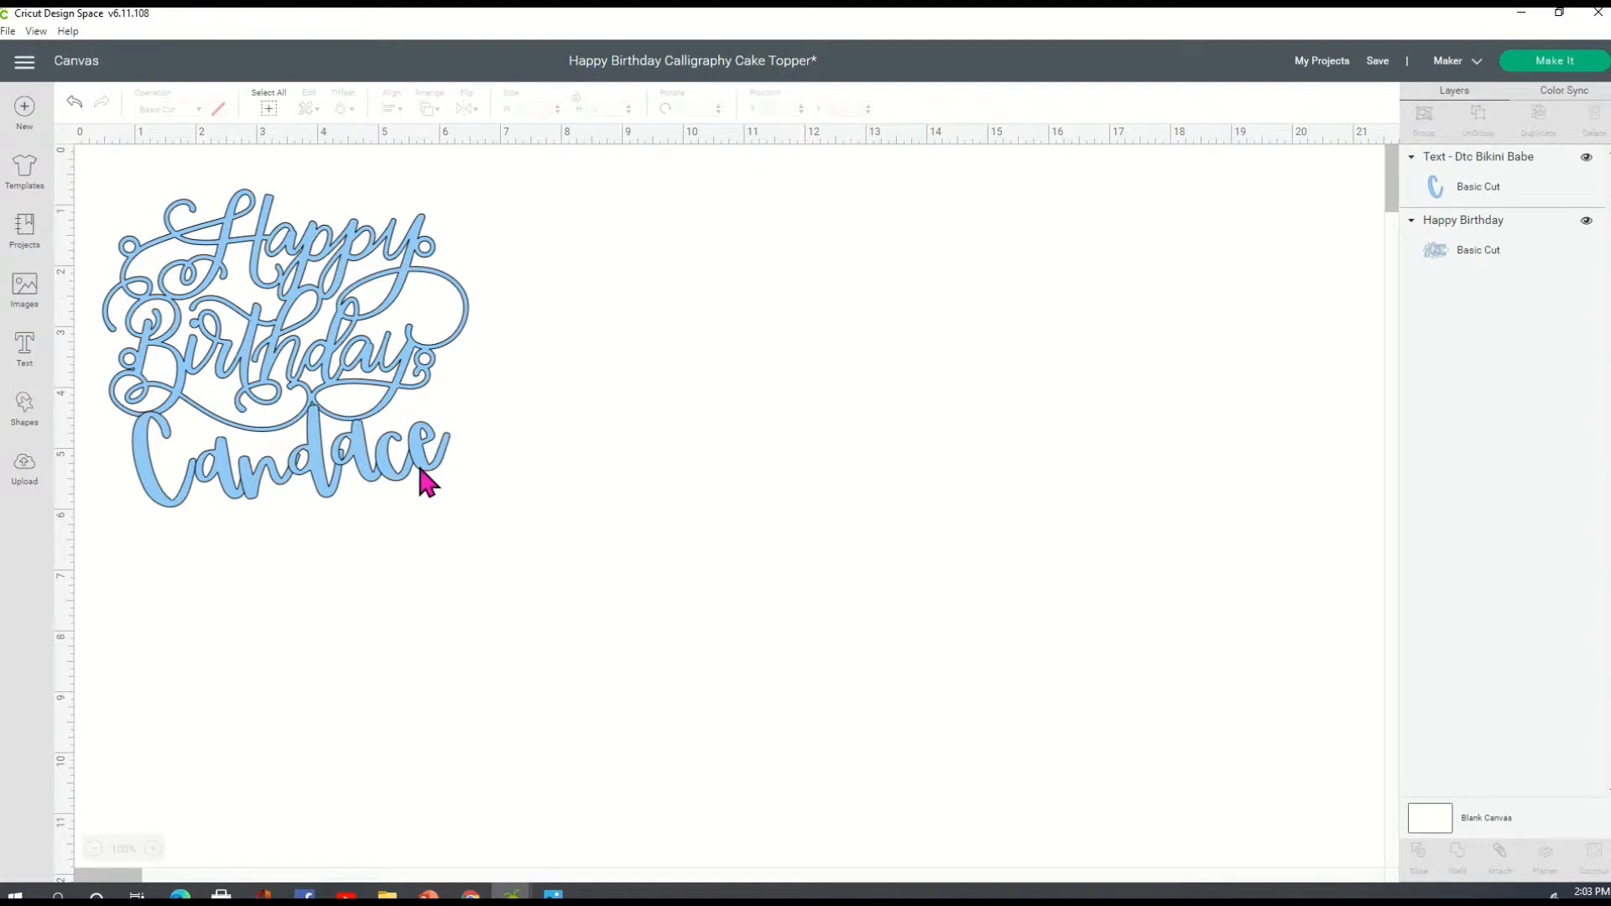
Step: Weld the name and the Happy Birthday design into one shape and shift it slightly on the canvas
{"action": "left_click_drag", "start_coordinate": [550, 529], "coordinate": [118, 151]}
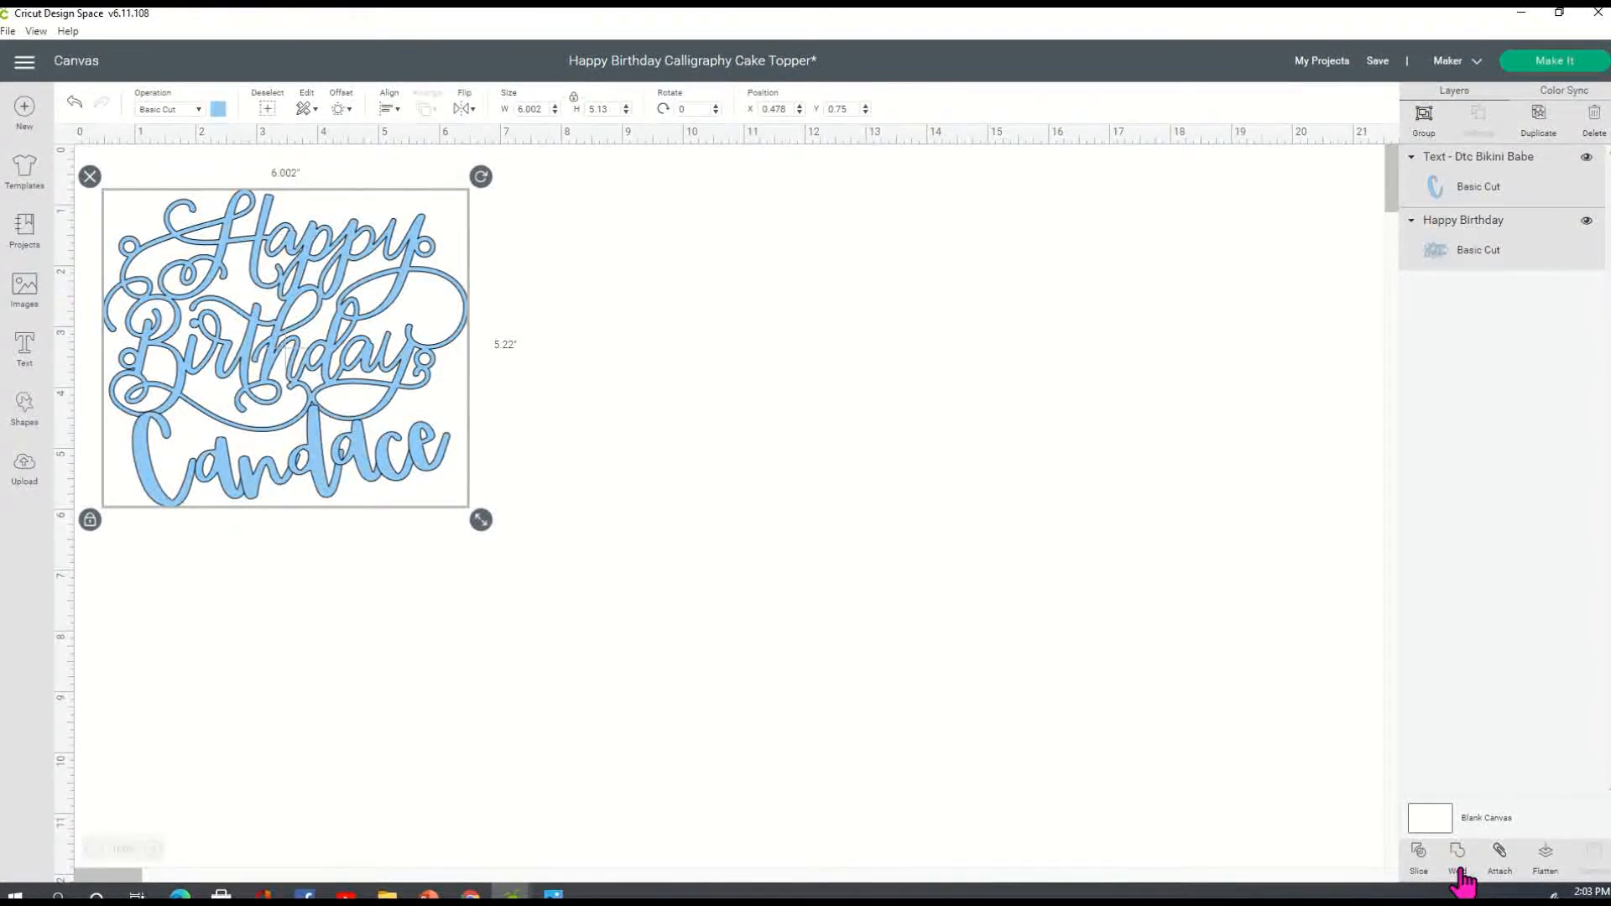
{"action": "left_click", "coordinate": [1459, 858]}
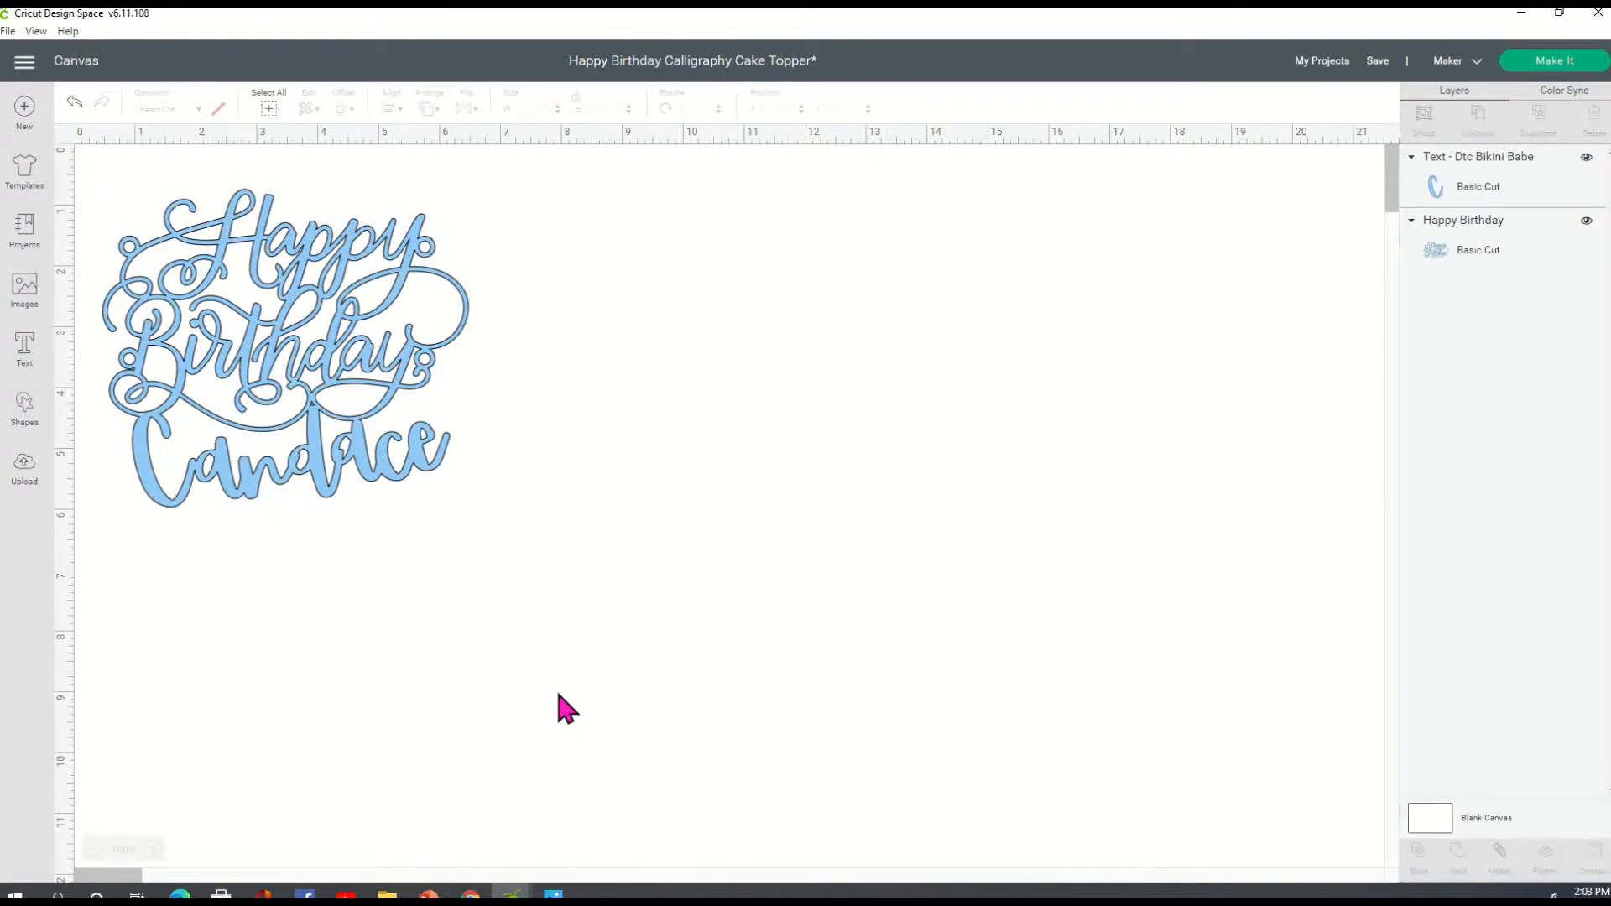
{"action": "mouse_move", "coordinate": [397, 371]}
{"action": "left_mouse_down"}
{"action": "mouse_move", "coordinate": [453, 470]}
{"action": "mouse_move", "coordinate": [586, 406]}
{"action": "mouse_move", "coordinate": [471, 514]}
{"action": "mouse_move", "coordinate": [445, 351]}
{"action": "mouse_move", "coordinate": [406, 406]}
{"action": "mouse_move", "coordinate": [410, 382]}
{"action": "left_mouse_up"}
{"action": "left_click", "coordinate": [530, 461]}
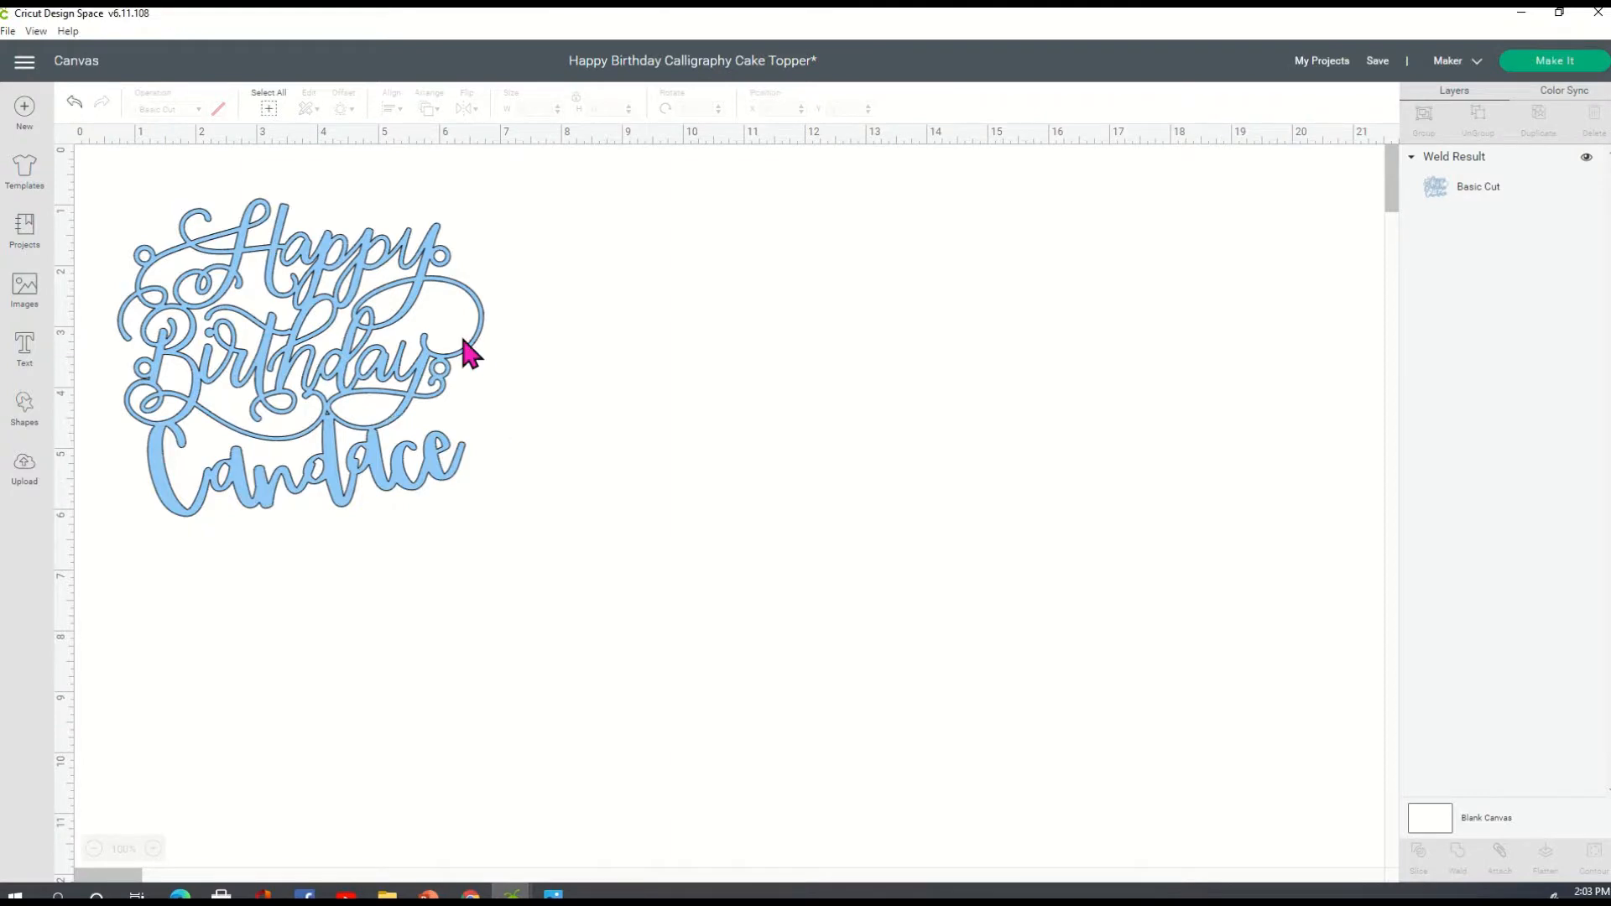
Step: Send the topper to be cut on the 12" x 12" mat, with Glitter Cardstock as base material and pressure set to More
{"action": "left_click", "coordinate": [1581, 62]}
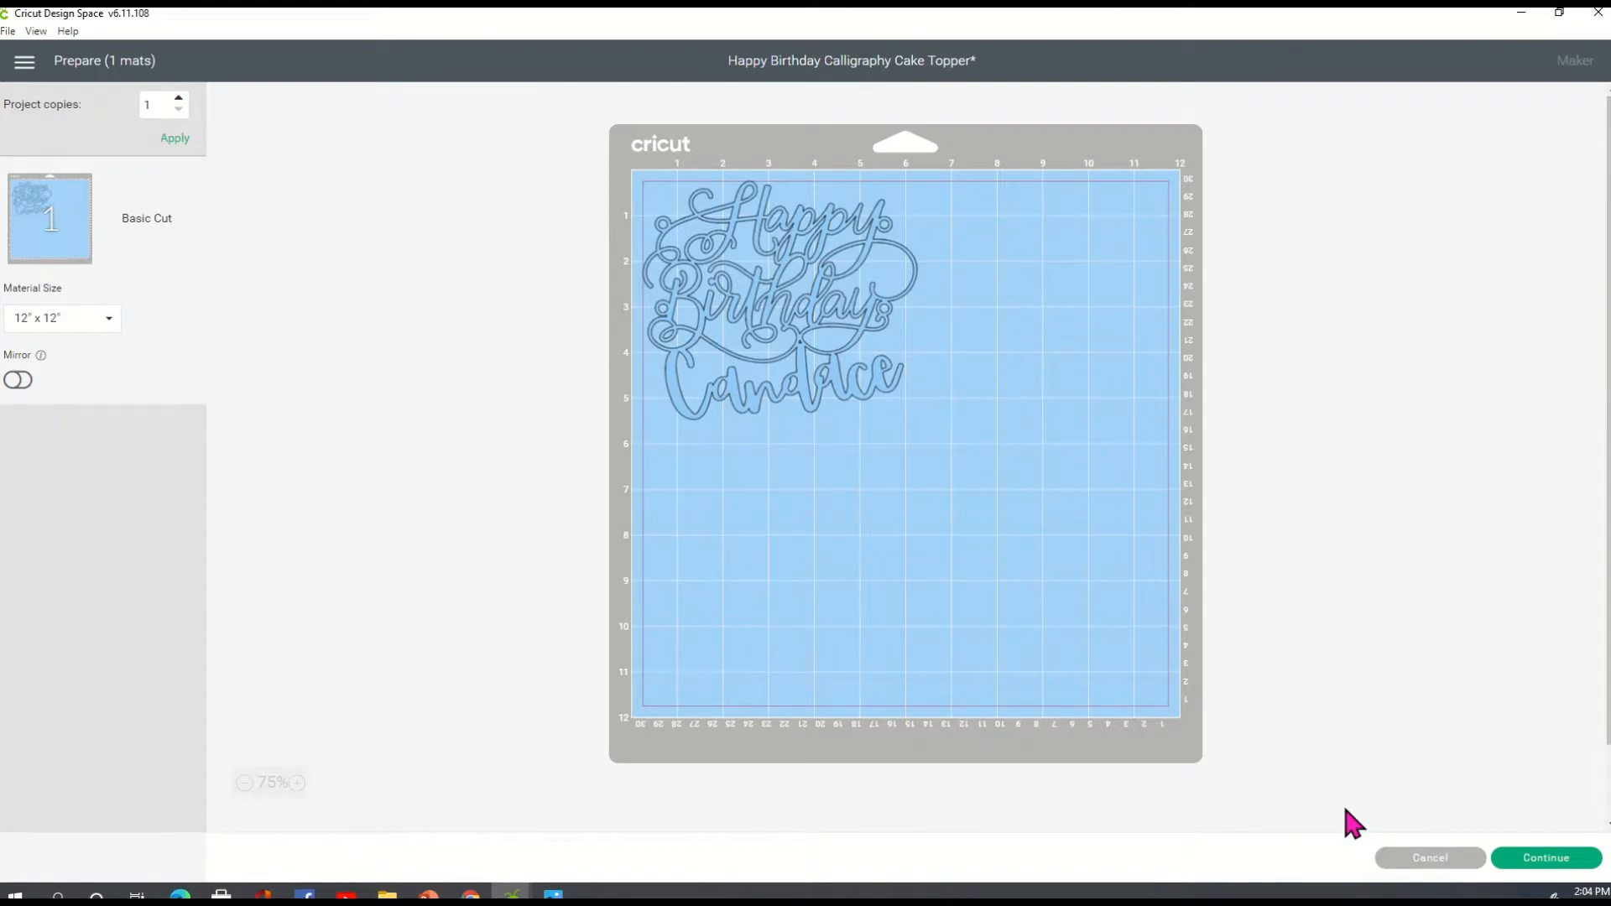
{"action": "left_click", "coordinate": [1586, 865]}
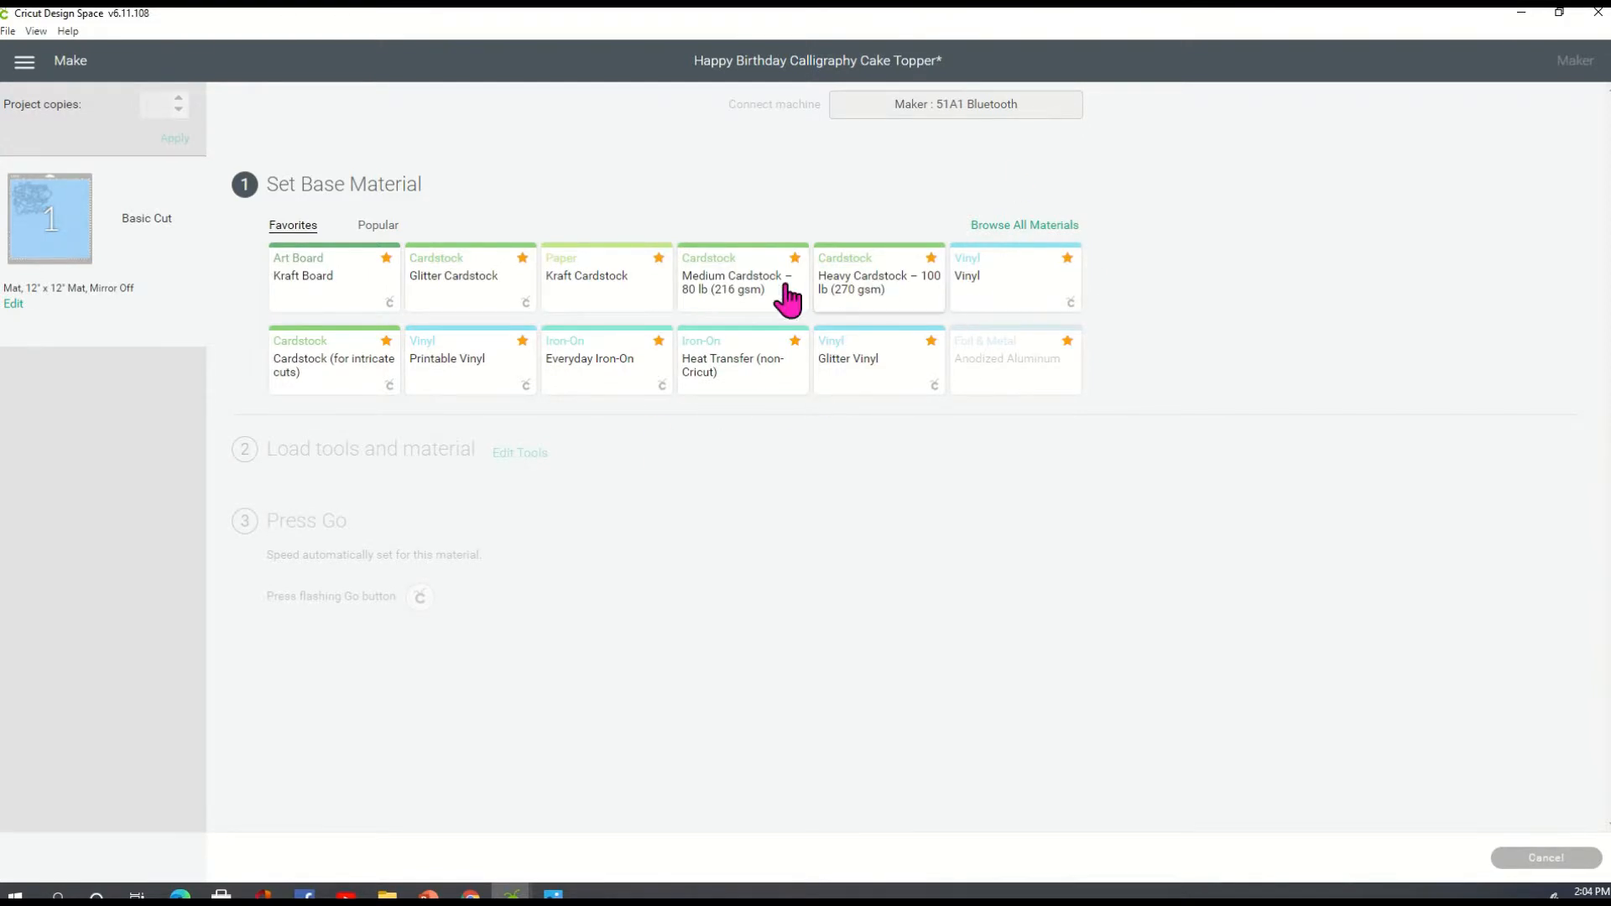
{"action": "left_click", "coordinate": [462, 307]}
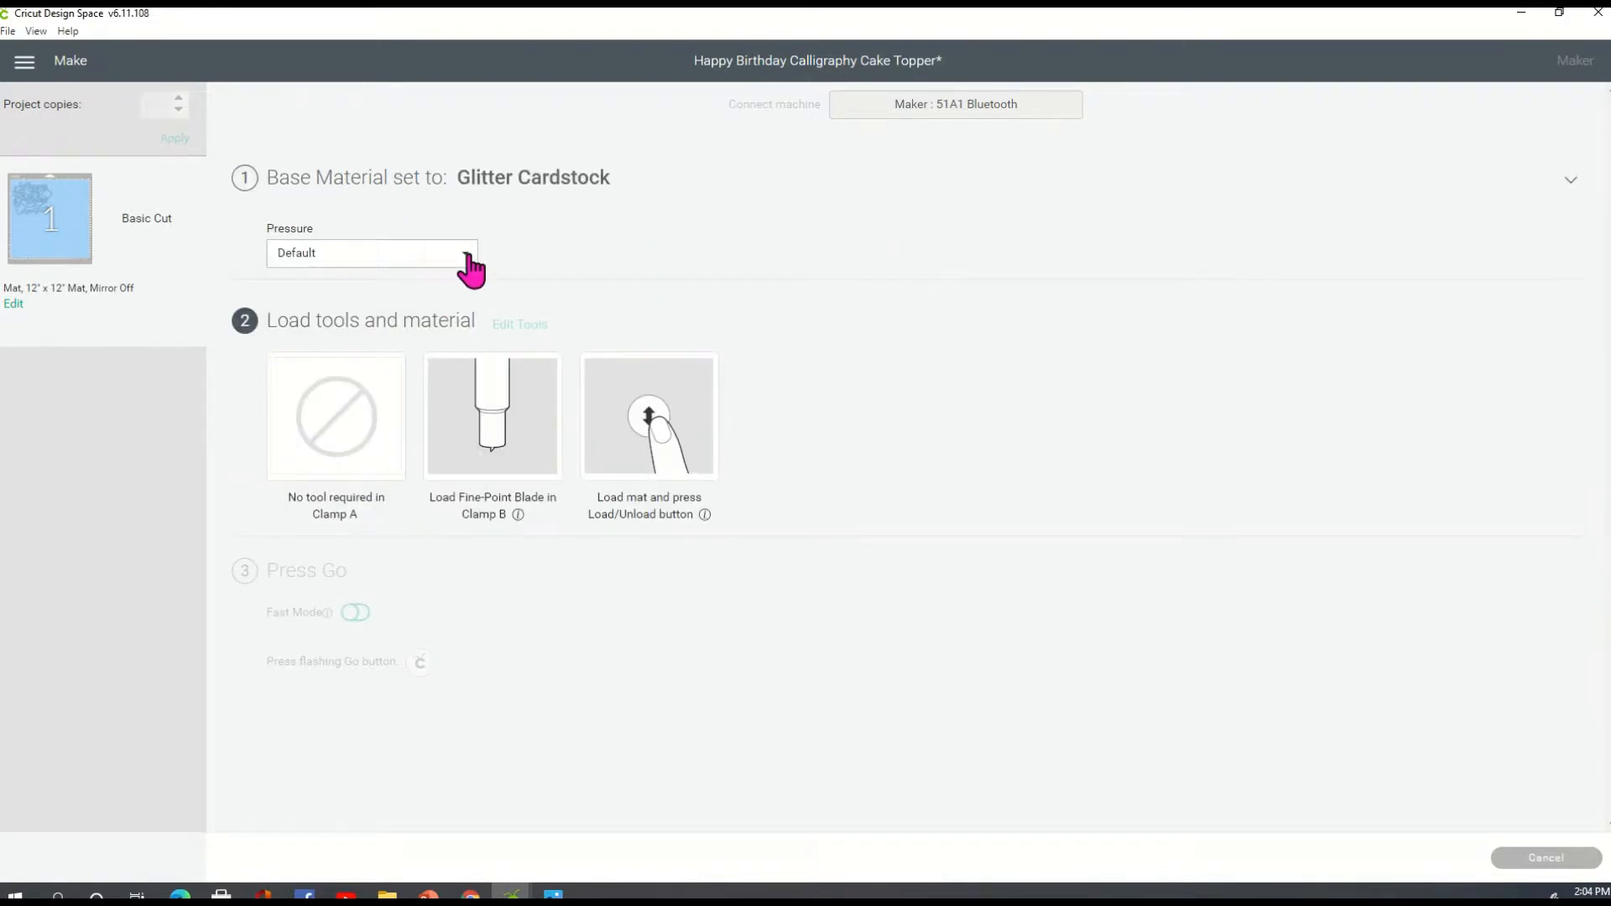
{"action": "left_click", "coordinate": [466, 254]}
{"action": "left_click", "coordinate": [336, 282]}
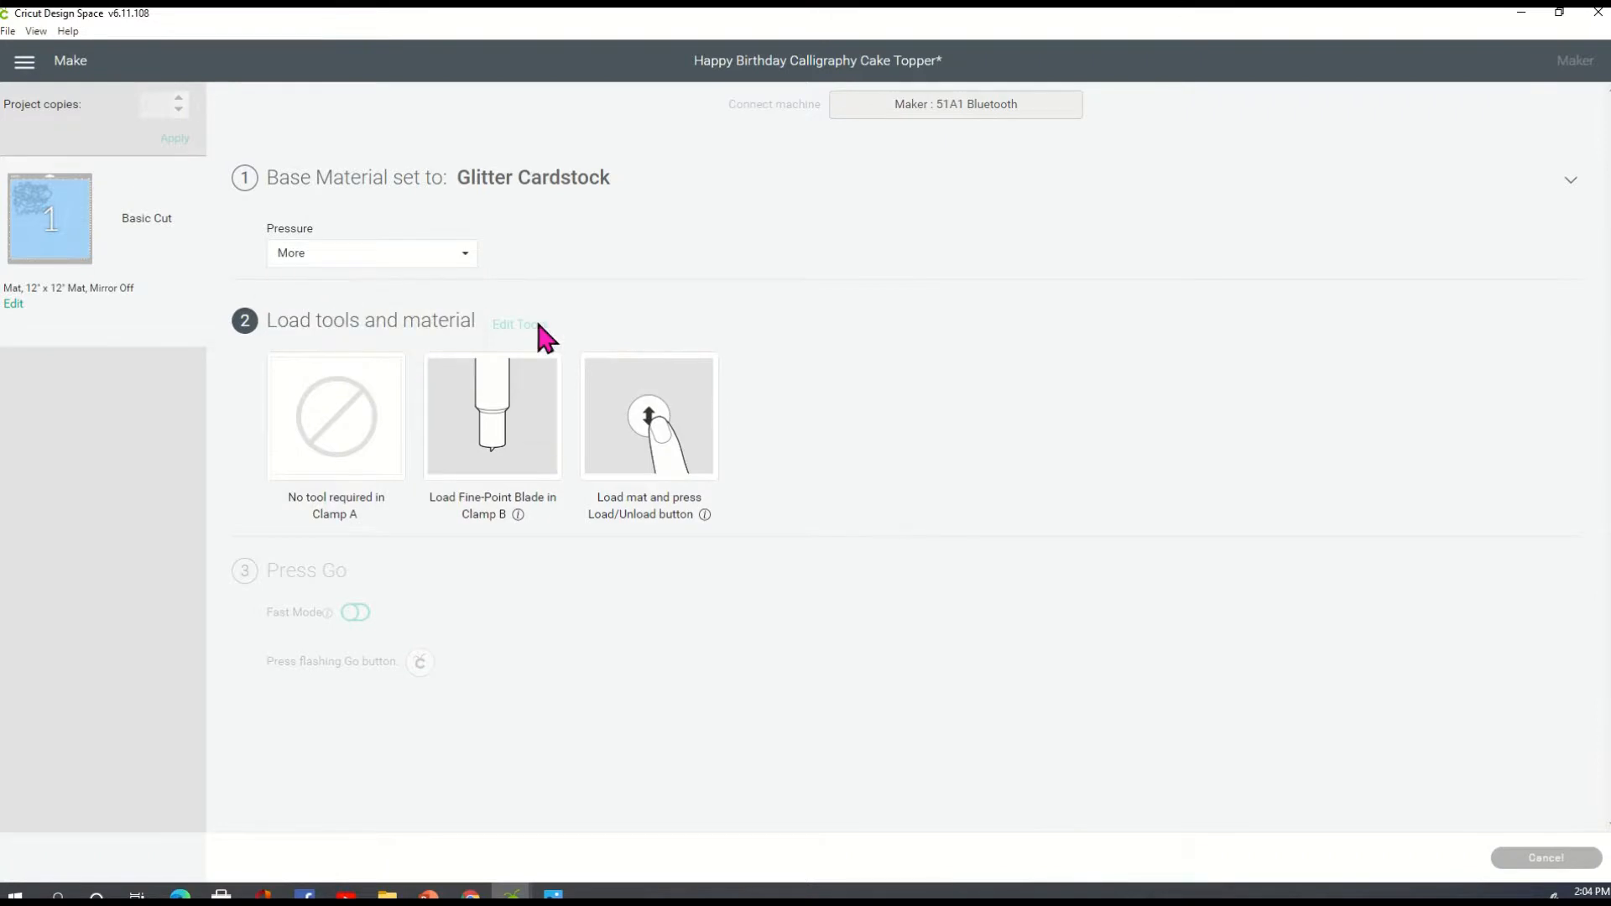